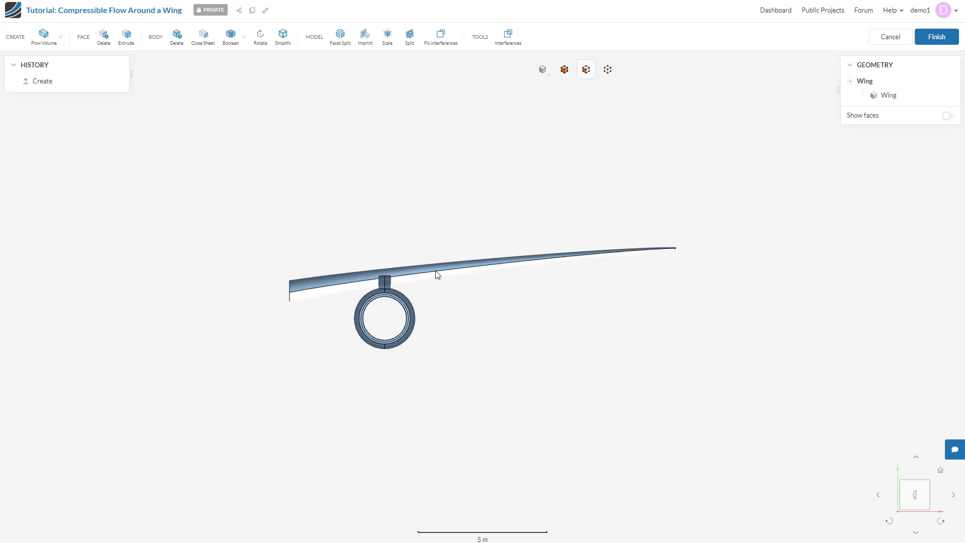
Start an external flow volume around the wing with minimum bounds X 0, Y -90 and Z -120 m
{"action": "left_click_drag", "start_coordinate": [536, 236], "coordinate": [466, 269]}
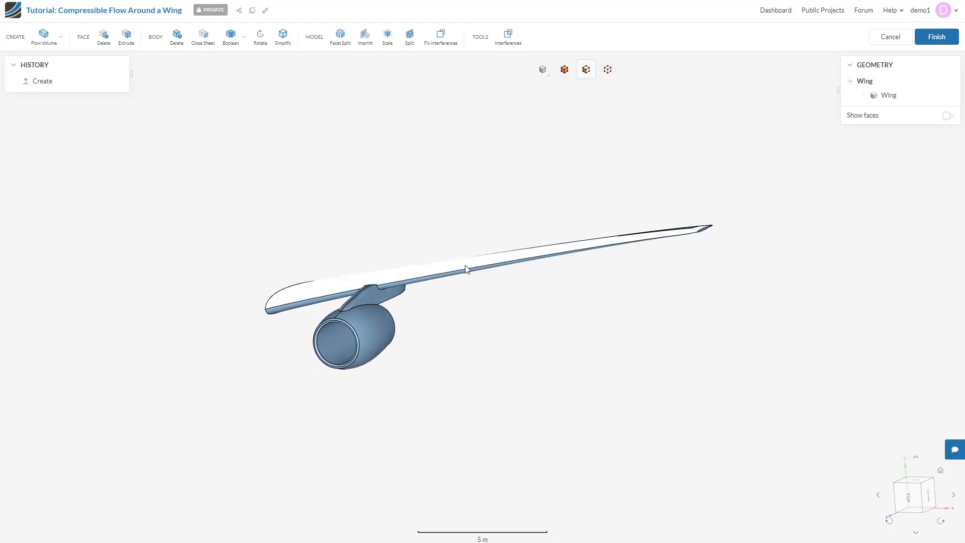
{"action": "left_click", "coordinate": [48, 38]}
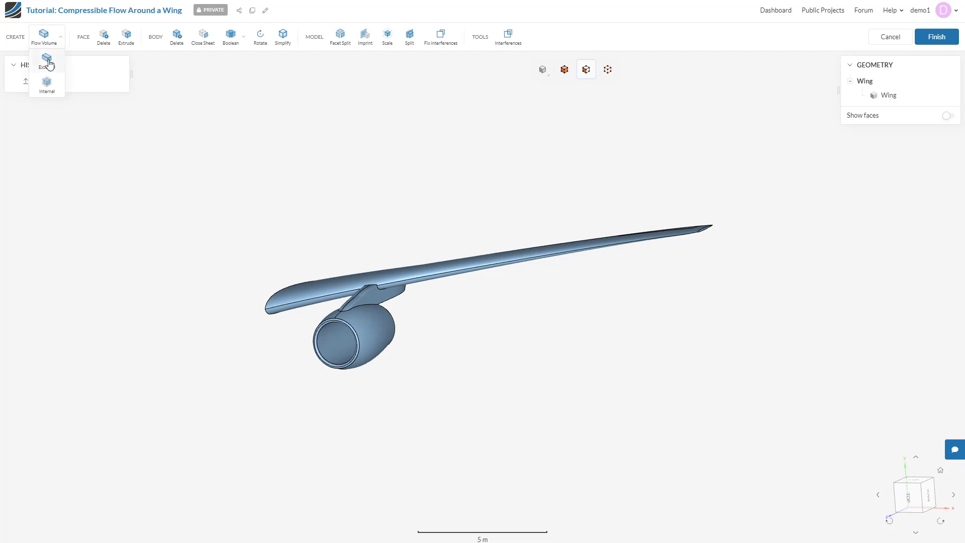
{"action": "left_click", "coordinate": [48, 62]}
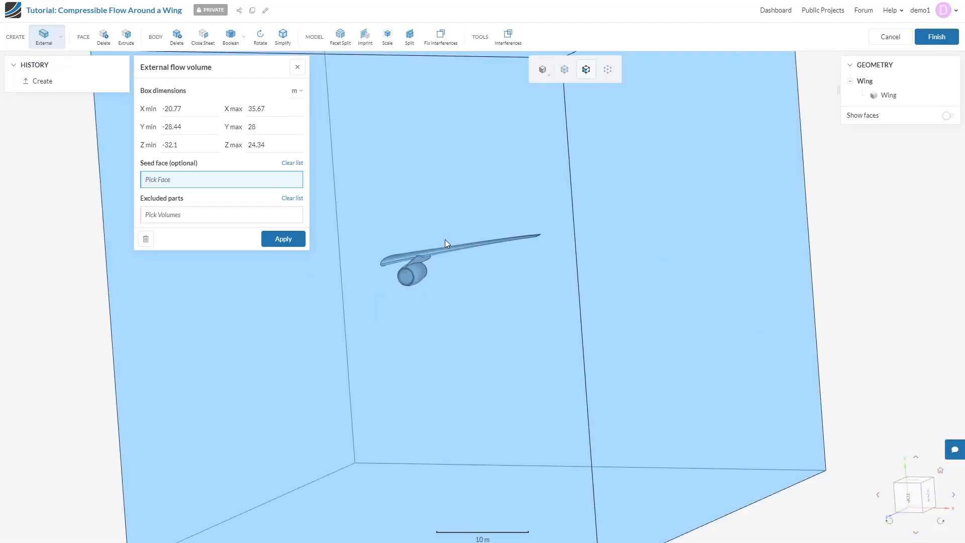
{"action": "scroll", "coordinate": [445, 239], "scroll_direction": "down", "scroll_amount": 5}
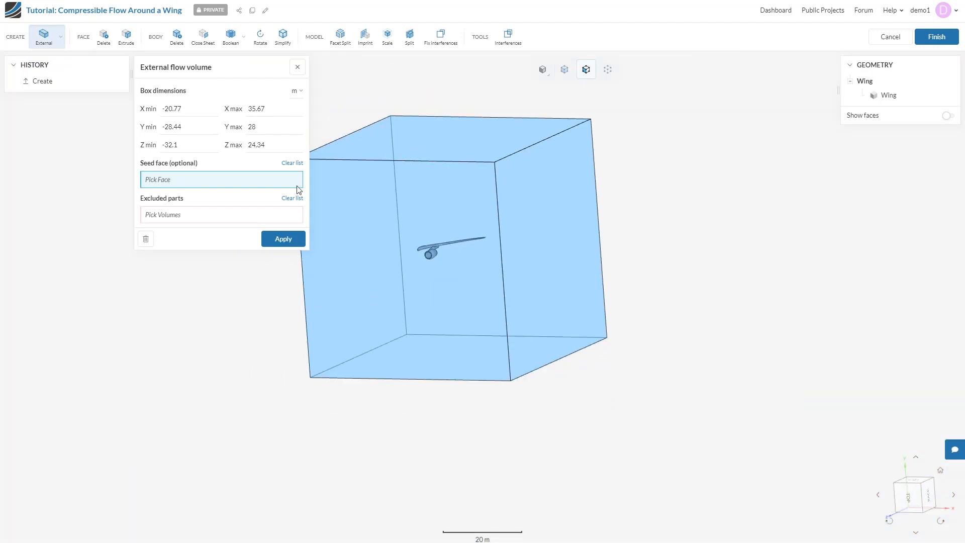
{"action": "triple_click", "coordinate": [190, 109]}
{"action": "type", "text": "0"}
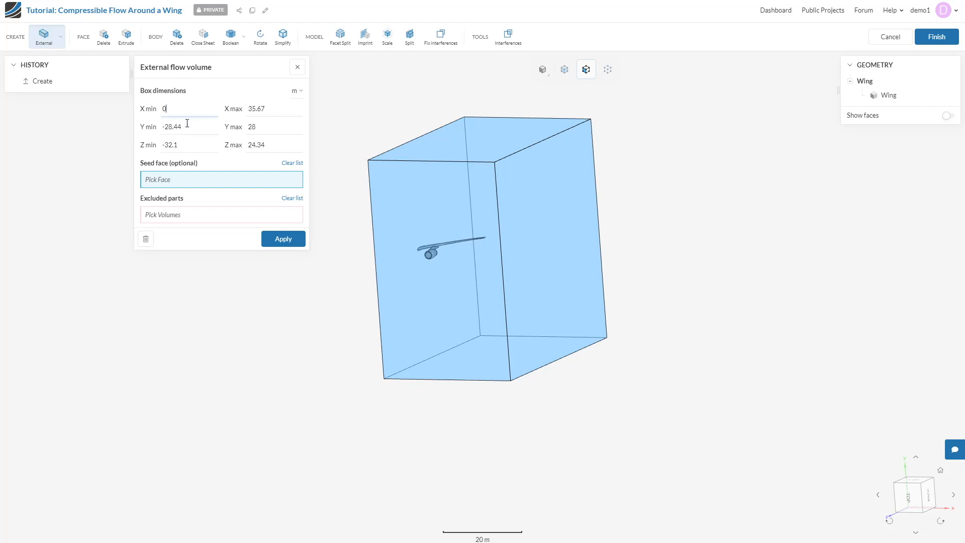
{"action": "left_click", "coordinate": [187, 123]}
{"action": "type", "text": "-90"}
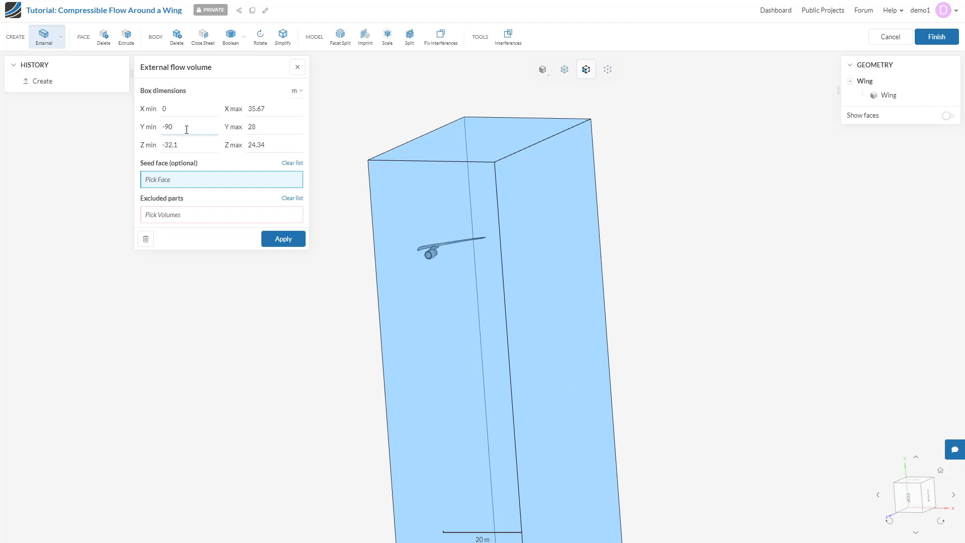
{"action": "left_click", "coordinate": [179, 145]}
{"action": "type", "text": "-120"}
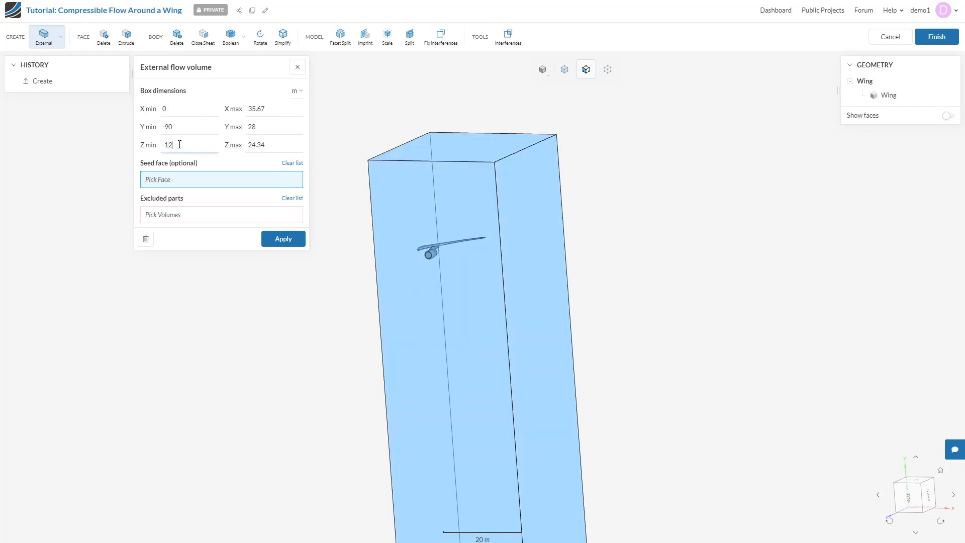
Set the flow volume's maximum bounds to X 60, Y 90 and Z 60 m and create it
{"action": "left_click", "coordinate": [261, 109]}
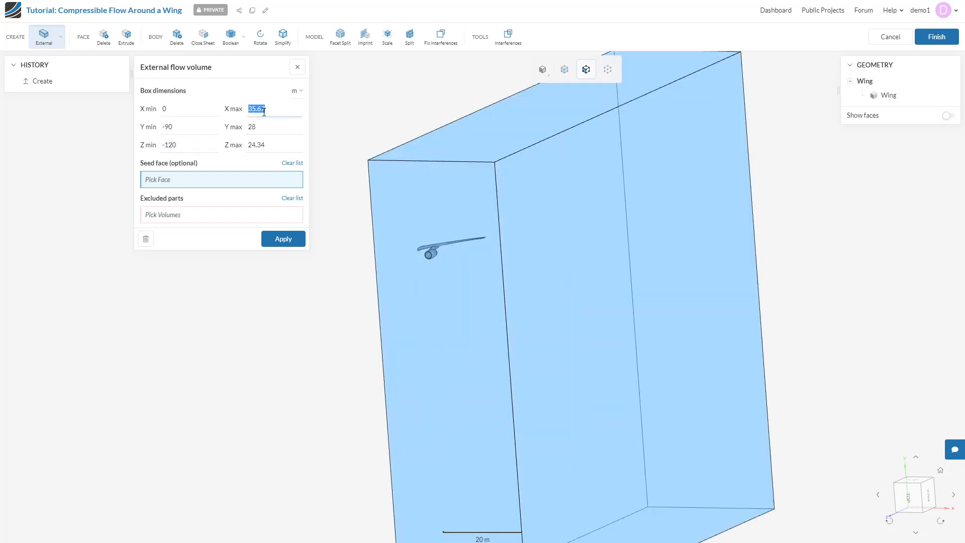
{"action": "type", "text": "60"}
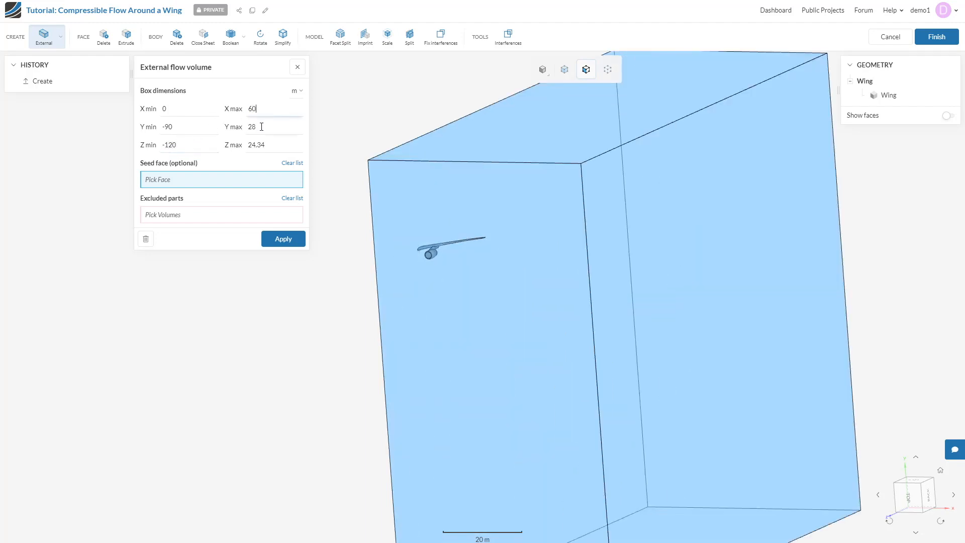
{"action": "left_click", "coordinate": [261, 127]}
{"action": "type", "text": "90"}
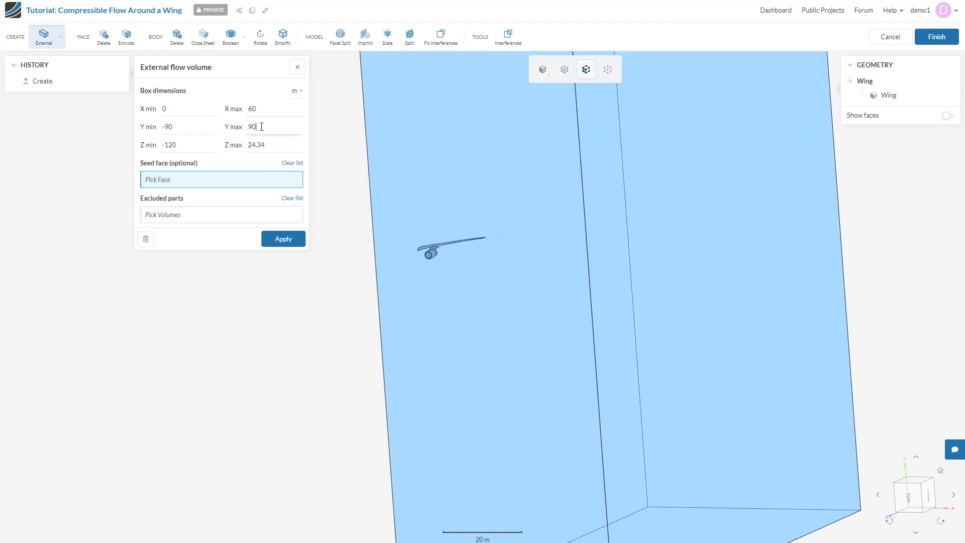
{"action": "left_click", "coordinate": [259, 141]}
{"action": "type", "text": "60"}
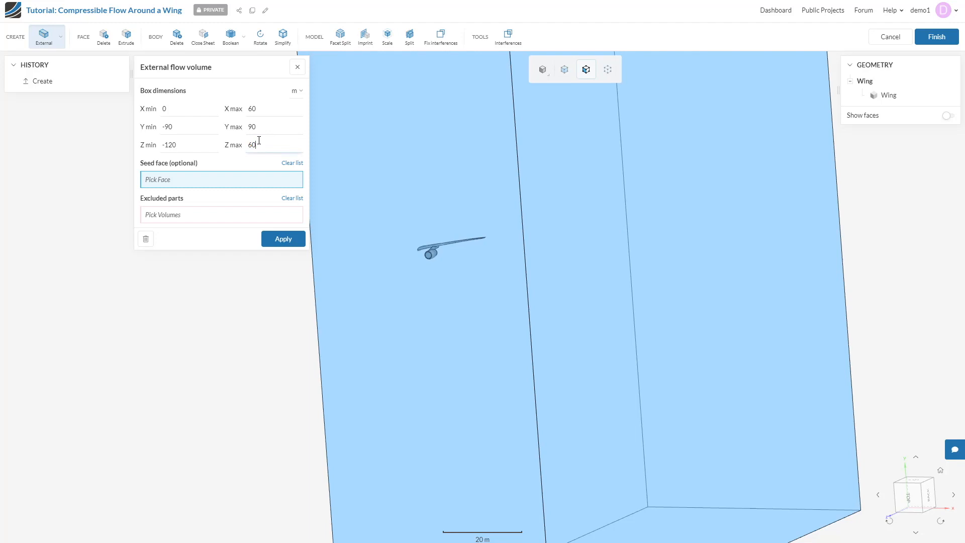
{"action": "left_click", "coordinate": [283, 239]}
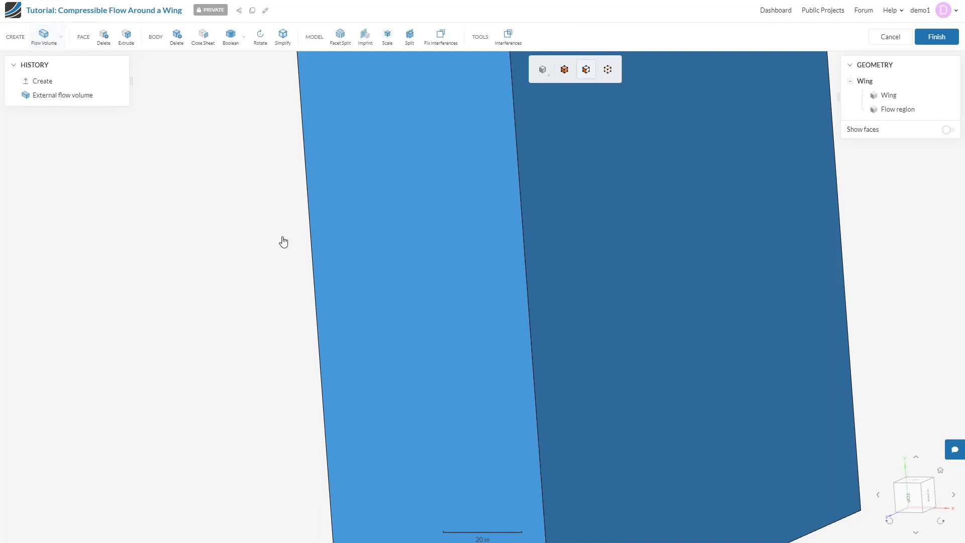
Delete the Wing body from the geometry, leaving only the flow region
{"action": "left_click_drag", "start_coordinate": [254, 217], "coordinate": [396, 224]}
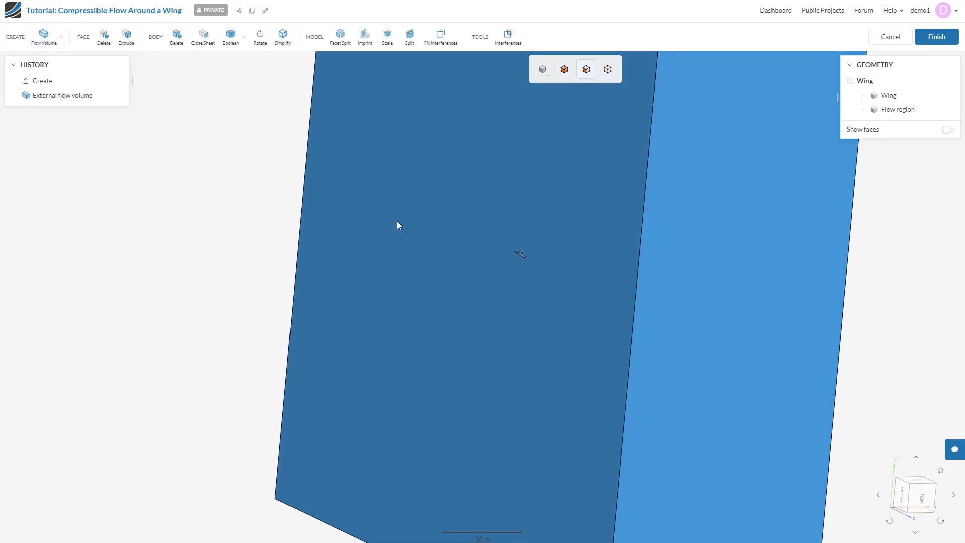
{"action": "scroll", "coordinate": [399, 225], "scroll_direction": "down", "scroll_amount": 5}
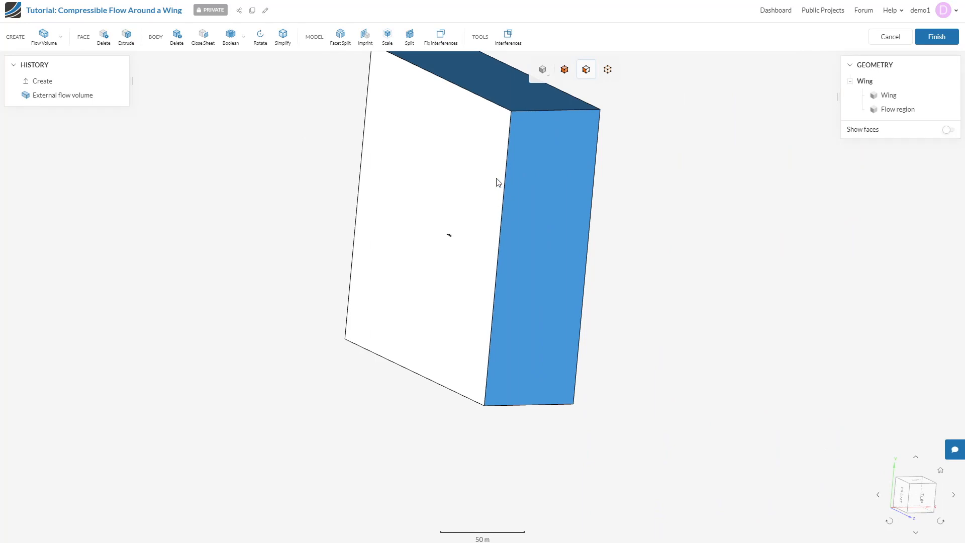
{"action": "scroll", "coordinate": [476, 213], "scroll_direction": "up", "scroll_amount": 5}
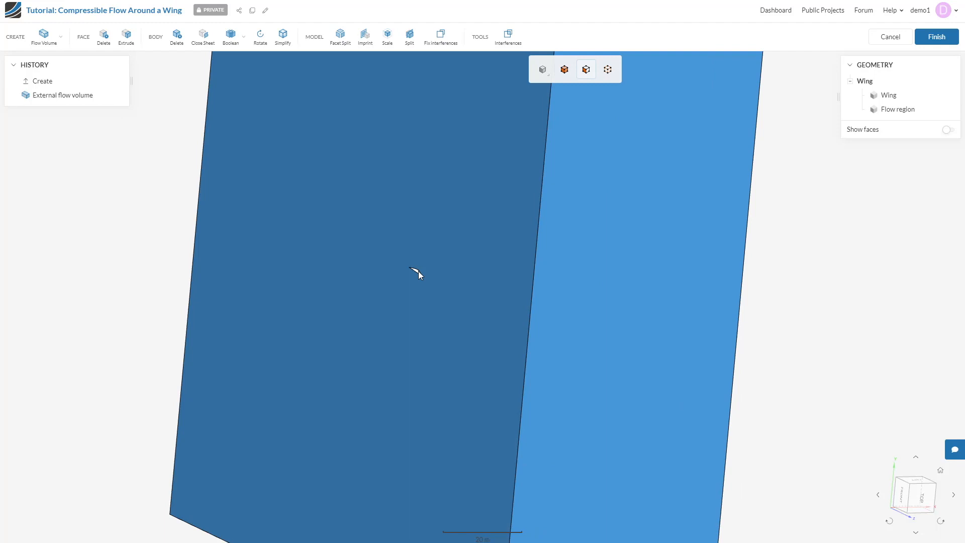
{"action": "scroll", "coordinate": [419, 272], "scroll_direction": "down", "scroll_amount": 5}
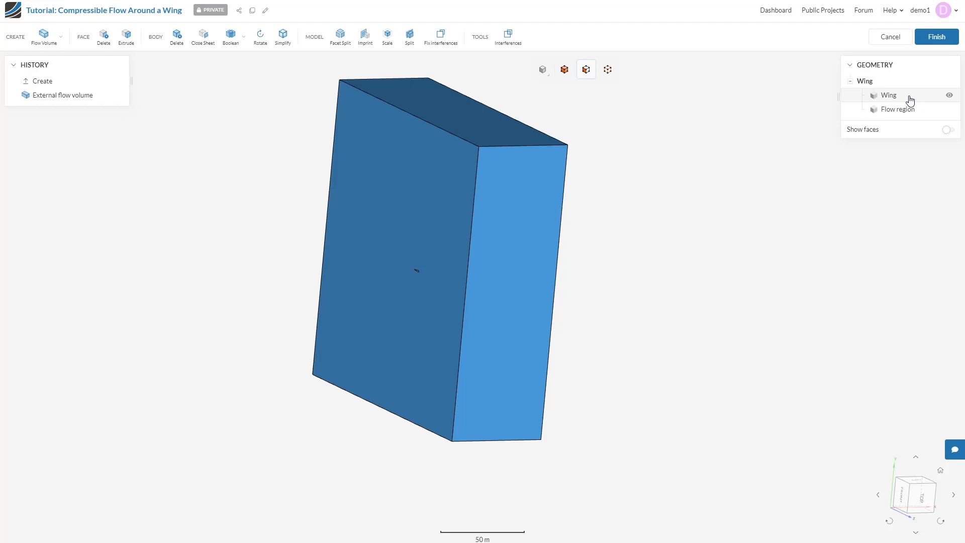
{"action": "left_click", "coordinate": [175, 42]}
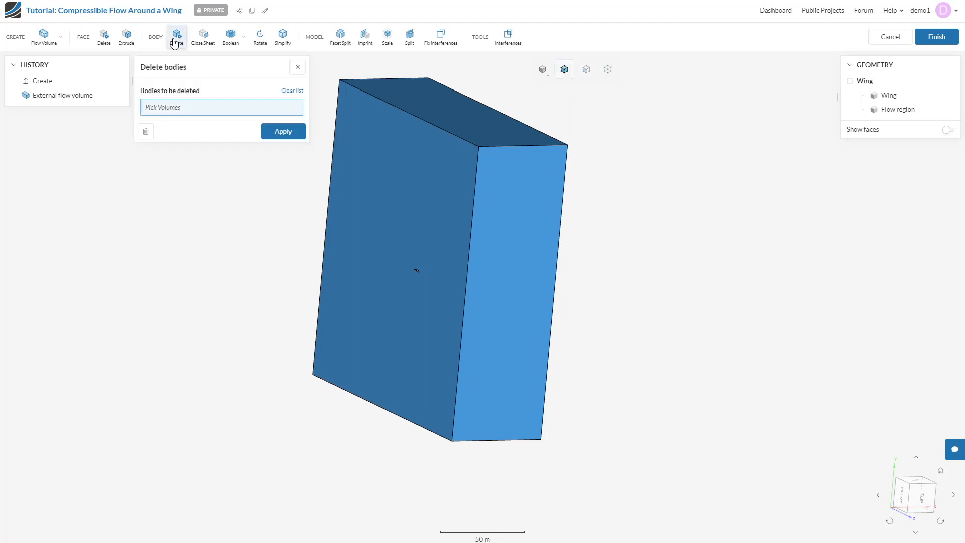
{"action": "left_click", "coordinate": [890, 95]}
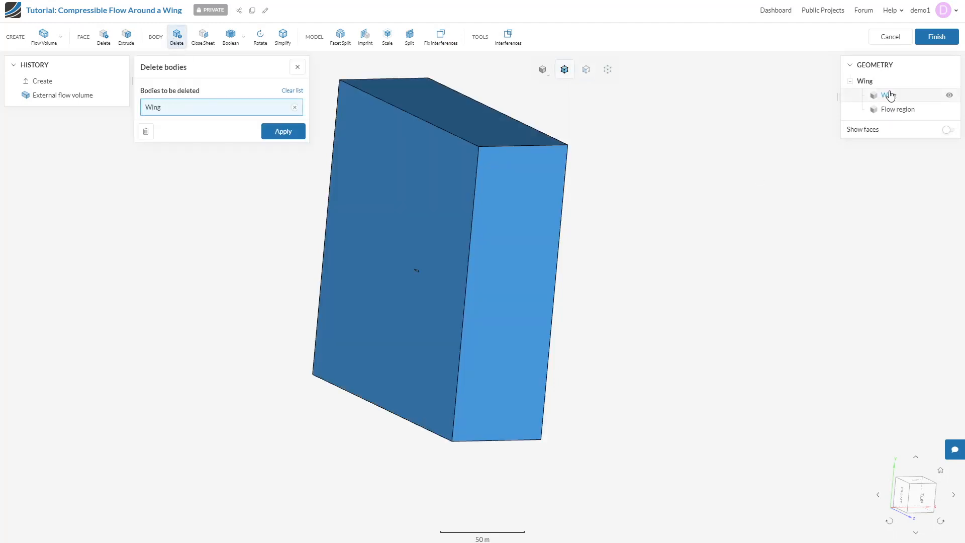
{"action": "left_click", "coordinate": [267, 133]}
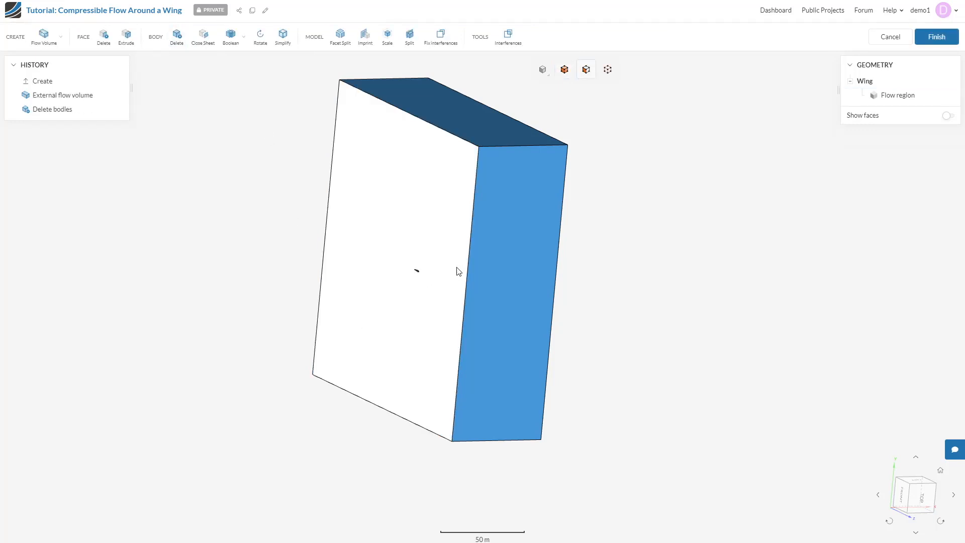
{"action": "scroll", "coordinate": [416, 272], "scroll_direction": "up", "scroll_amount": 5}
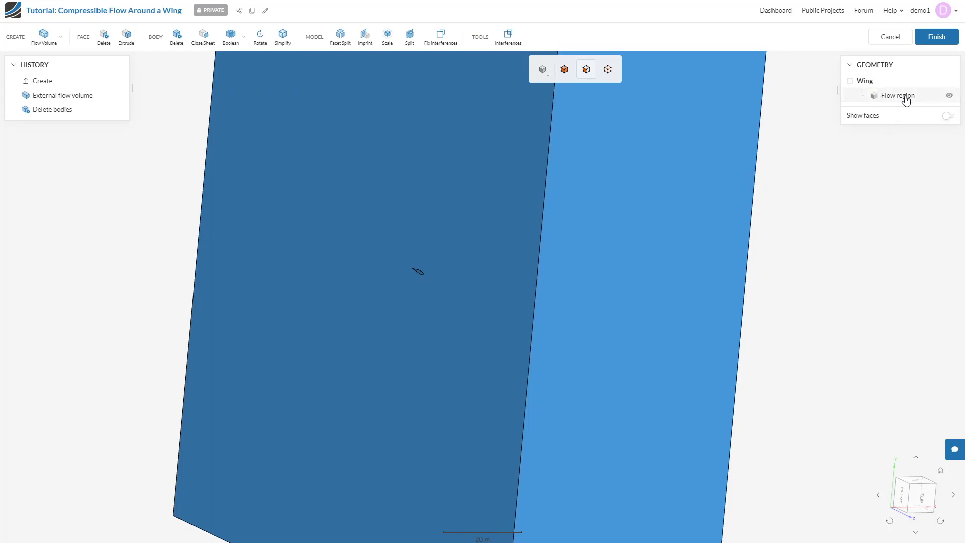
Finish the CAD editing and rename the resulting geometry copy as Wing Flow Region
{"action": "left_click", "coordinate": [935, 41]}
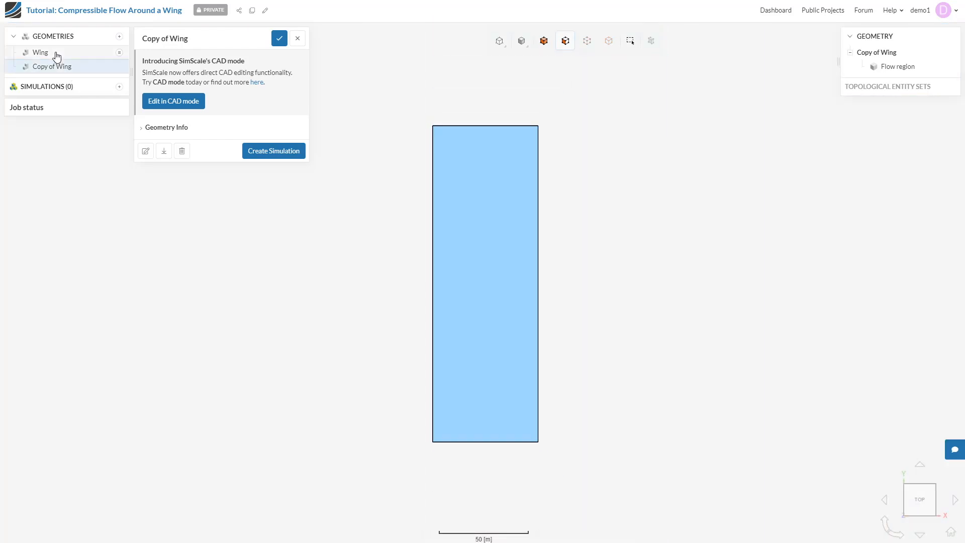
{"action": "mouse_move", "coordinate": [419, 315]}
{"action": "left_mouse_down"}
{"action": "mouse_move", "coordinate": [622, 316]}
{"action": "mouse_move", "coordinate": [347, 312]}
{"action": "mouse_move", "coordinate": [279, 136]}
{"action": "left_mouse_up"}
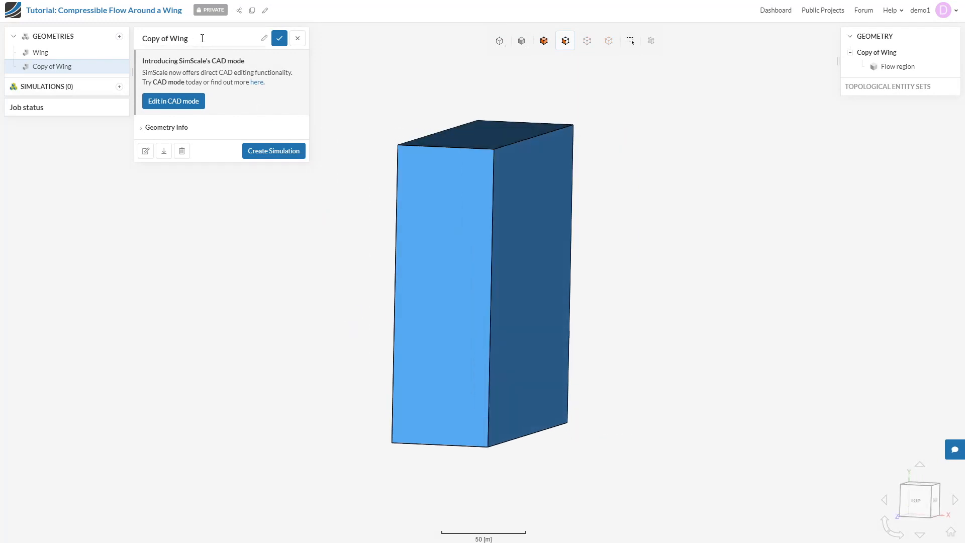
{"action": "triple_click", "coordinate": [202, 38]}
{"action": "type", "text": "Wing"}
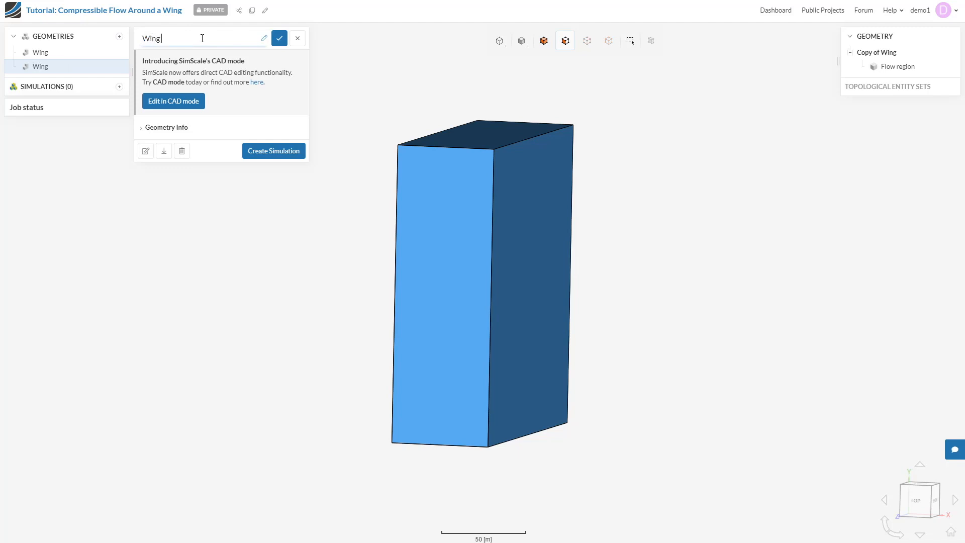
{"action": "type", "text": " Flow Region"}
{"action": "left_click", "coordinate": [279, 38]}
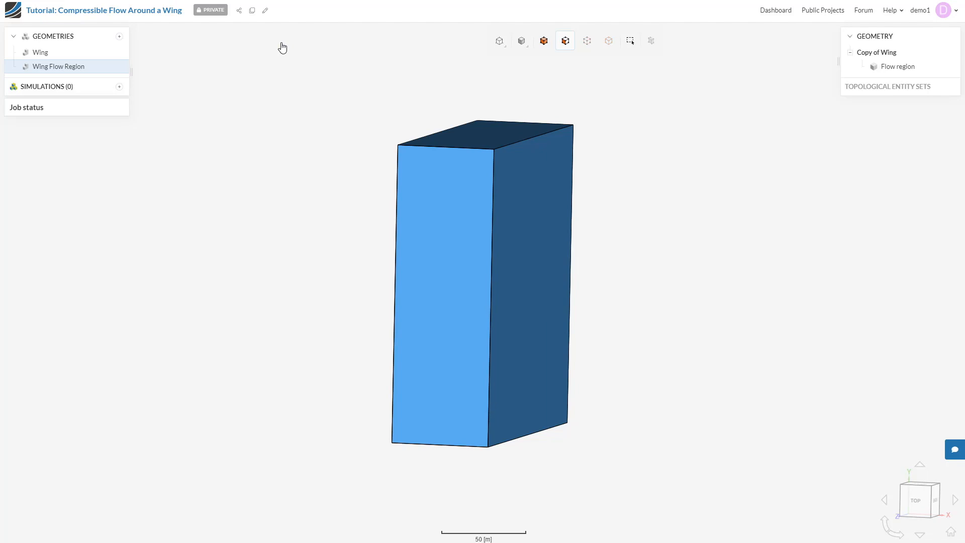
Create a Compressible flow simulation from the Wing Flow Region geometry
{"action": "left_click", "coordinate": [79, 67]}
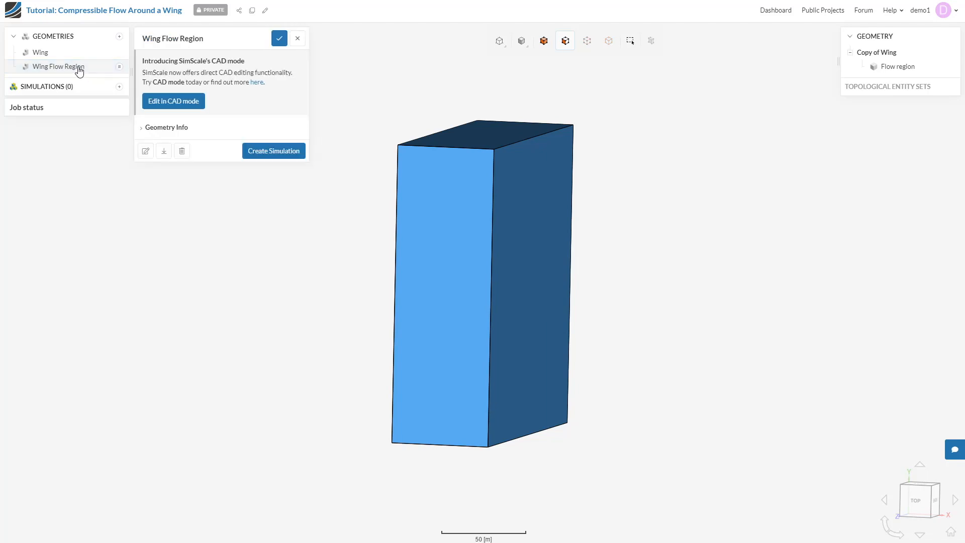
{"action": "left_click", "coordinate": [261, 154]}
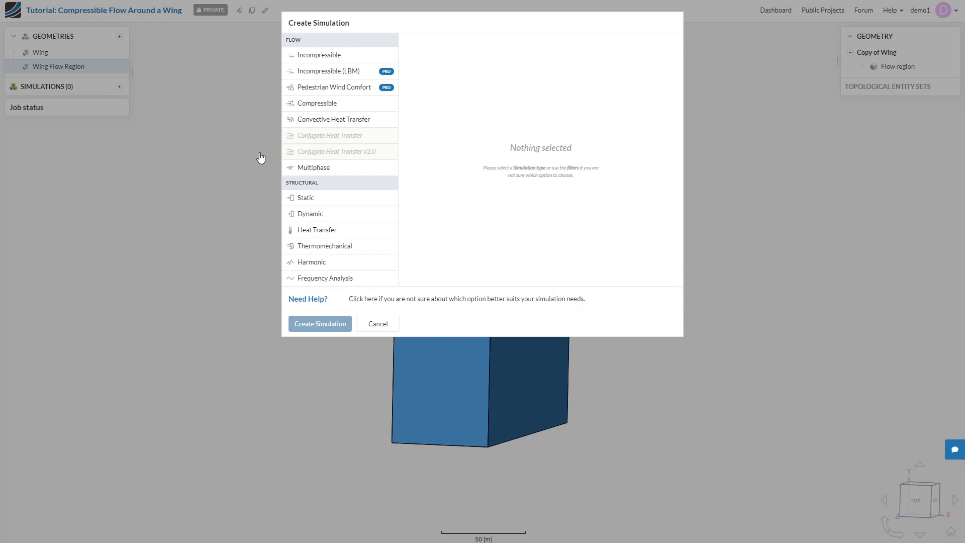
{"action": "left_click", "coordinate": [319, 104]}
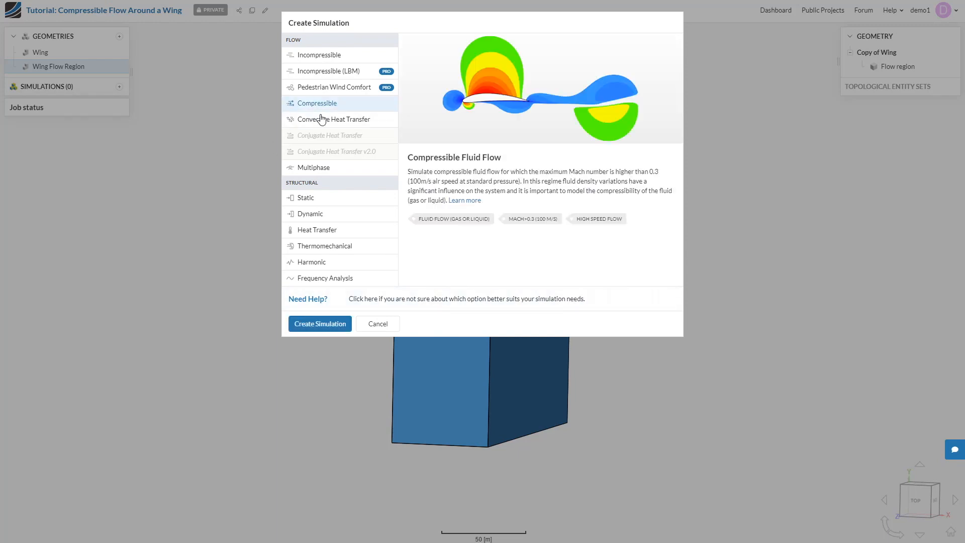
{"action": "left_click", "coordinate": [312, 324]}
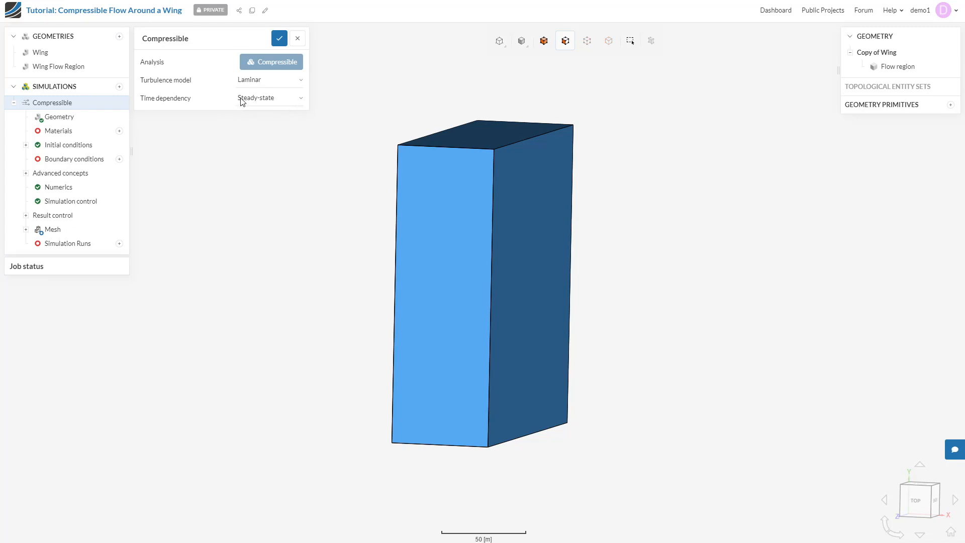
Set the compressible simulation's turbulence model to k-omega SST and save the setting
{"action": "left_click", "coordinate": [298, 81]}
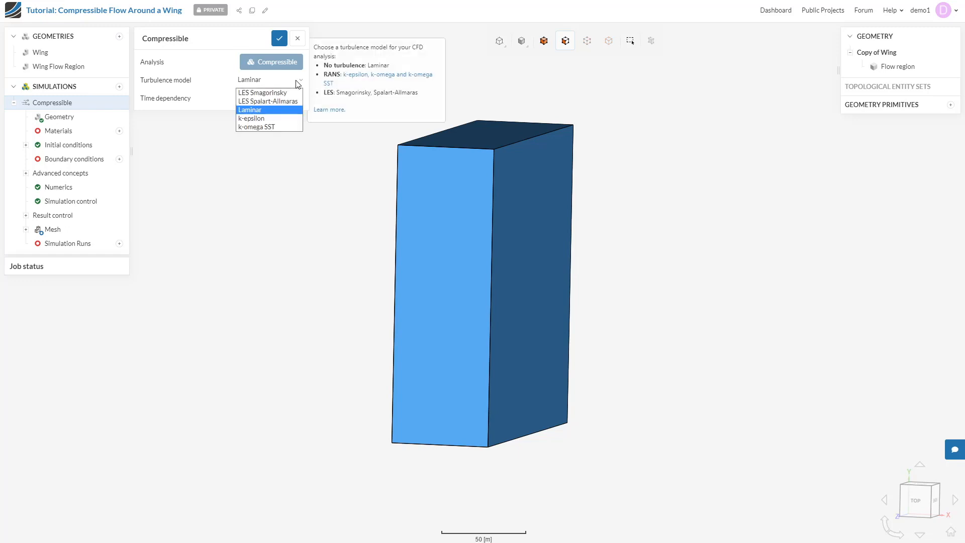
{"action": "left_click", "coordinate": [276, 124]}
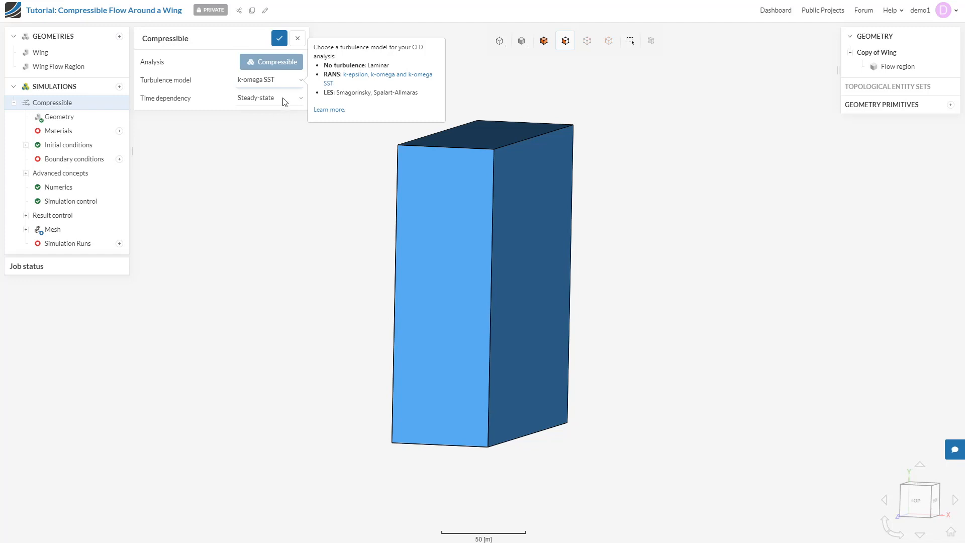
{"action": "left_click", "coordinate": [280, 39]}
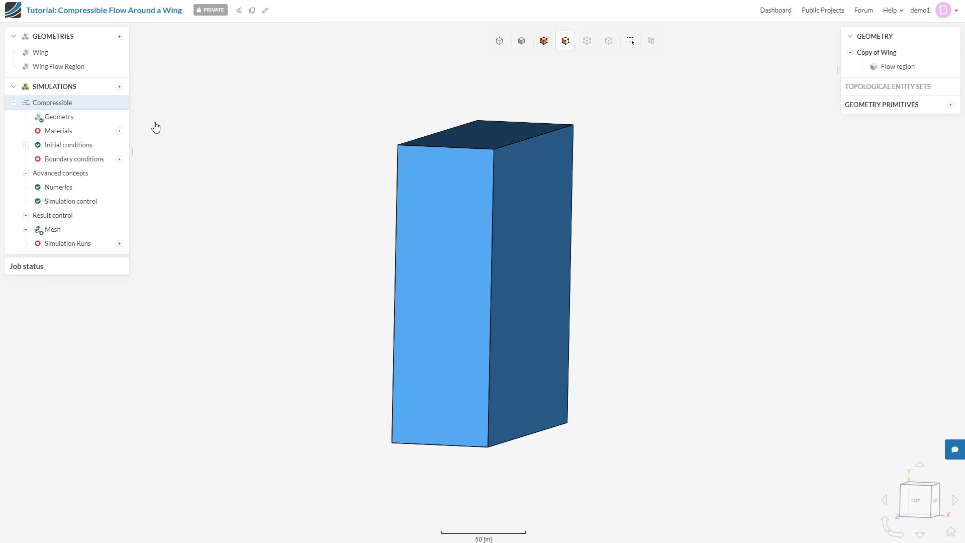
Add Air as the simulation's material for the flow region
{"action": "left_click", "coordinate": [119, 131]}
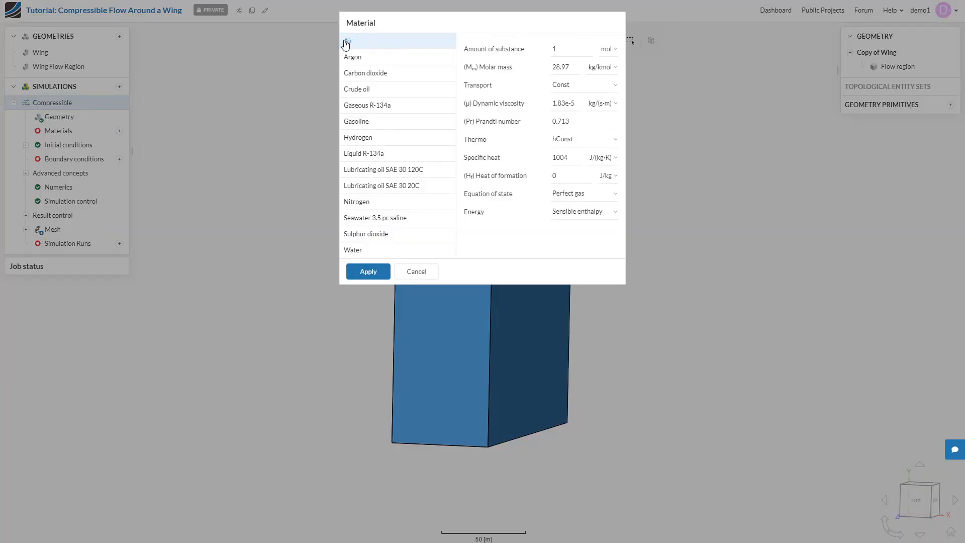
{"action": "left_click", "coordinate": [366, 272]}
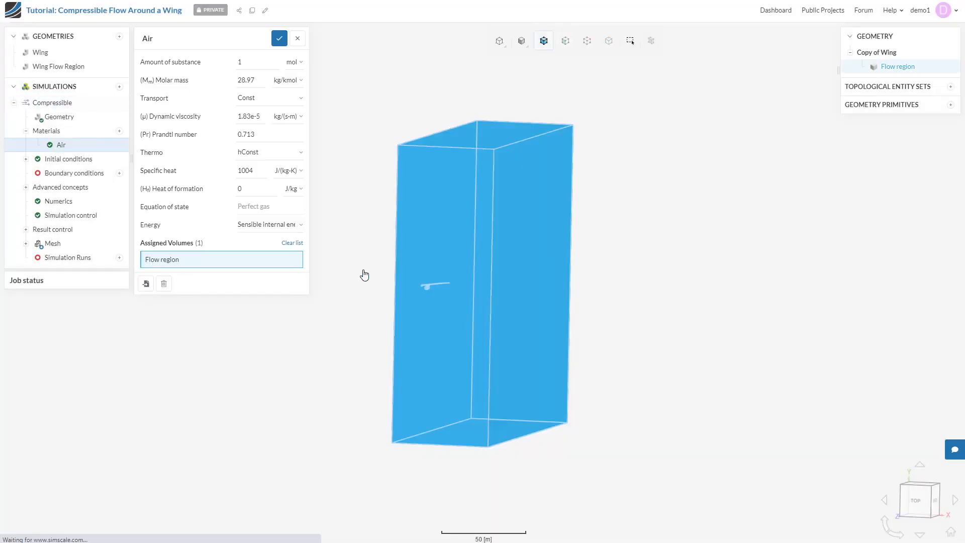
{"action": "left_click_drag", "start_coordinate": [377, 217], "coordinate": [618, 189]}
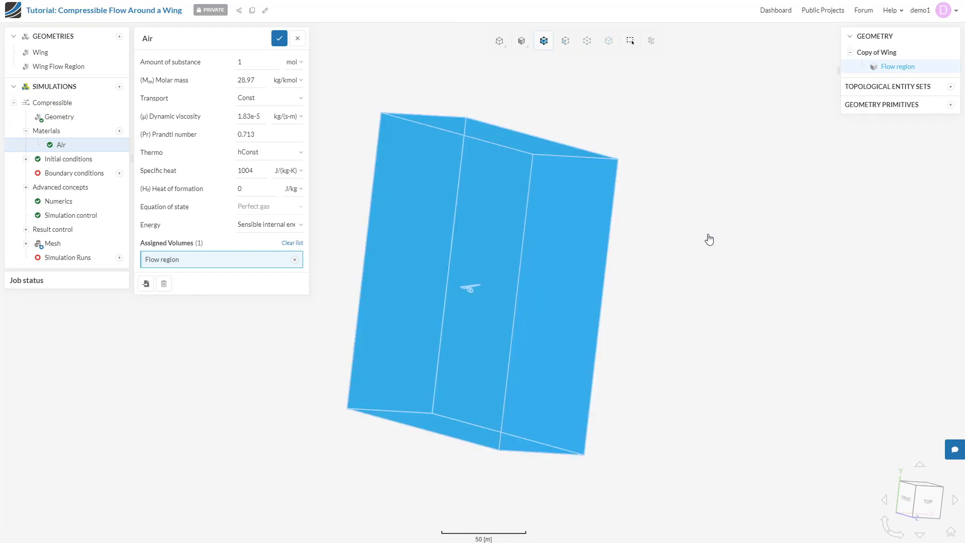
{"action": "mouse_move", "coordinate": [696, 237]}
{"action": "left_mouse_down"}
{"action": "mouse_move", "coordinate": [681, 248]}
{"action": "mouse_move", "coordinate": [679, 238]}
{"action": "left_mouse_up"}
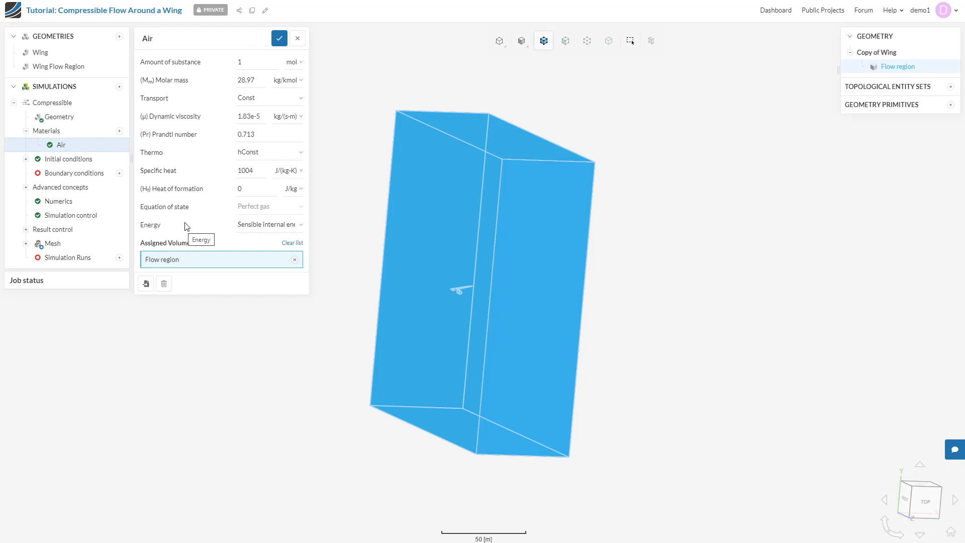
Save the Air material and switch the model's render mode to translucent surfaces
{"action": "left_click", "coordinate": [280, 39]}
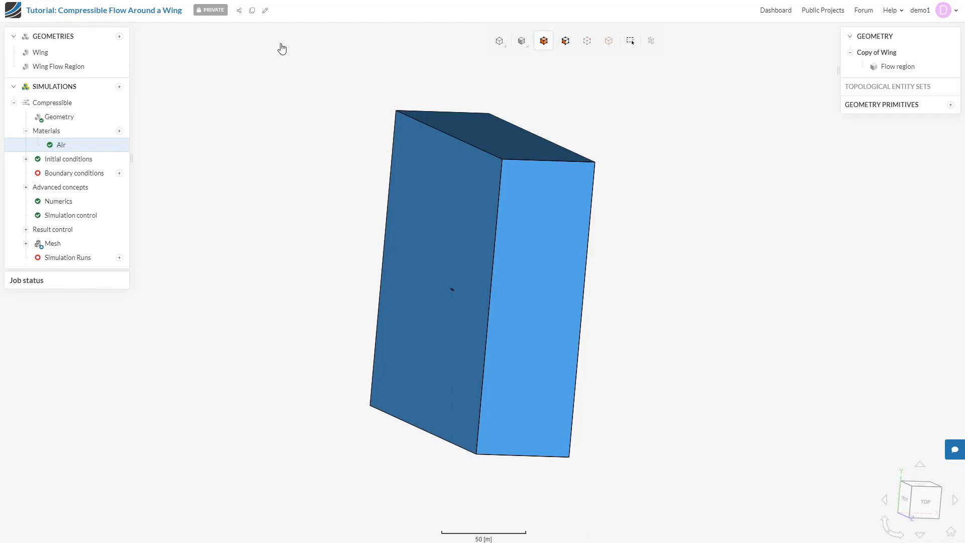
{"action": "left_click", "coordinate": [527, 48]}
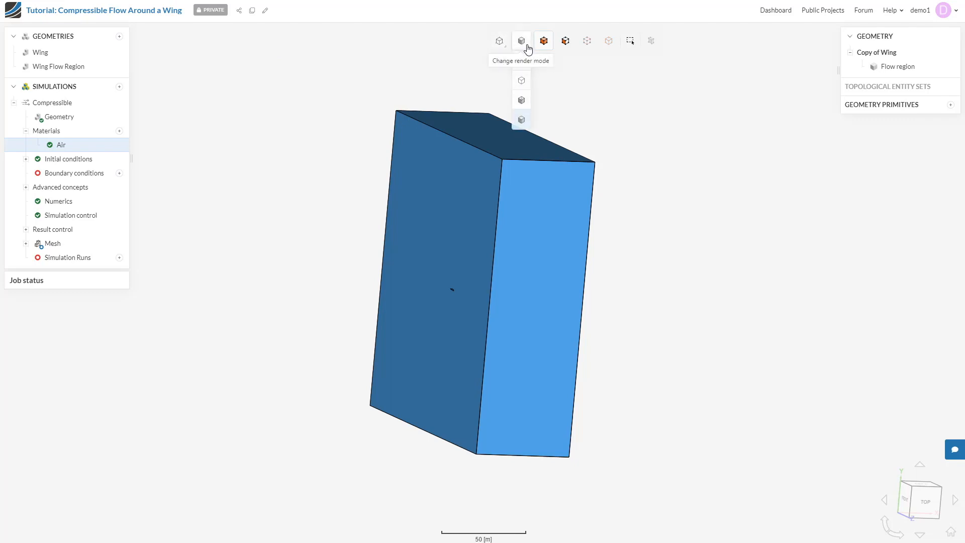
{"action": "left_click", "coordinate": [520, 101]}
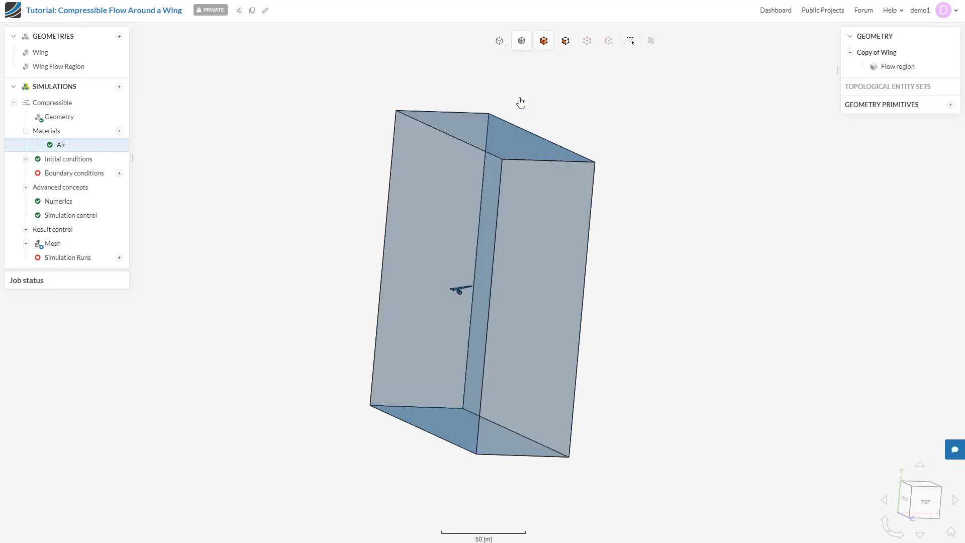
Activate face selection and examine the flow region's outer faces and the wing's position from several sides, ending in the top view
{"action": "left_click_drag", "start_coordinate": [615, 281], "coordinate": [663, 314]}
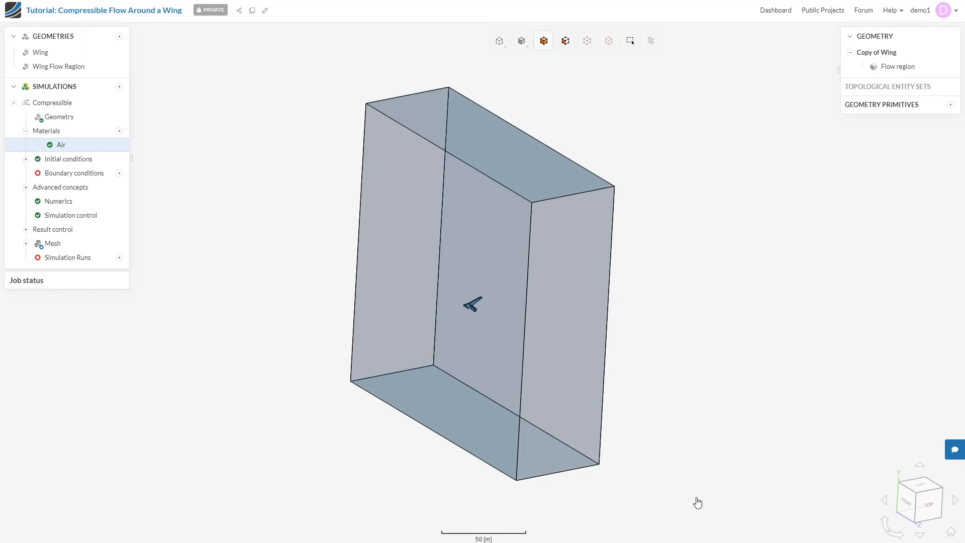
{"action": "left_click_drag", "start_coordinate": [702, 424], "coordinate": [631, 386]}
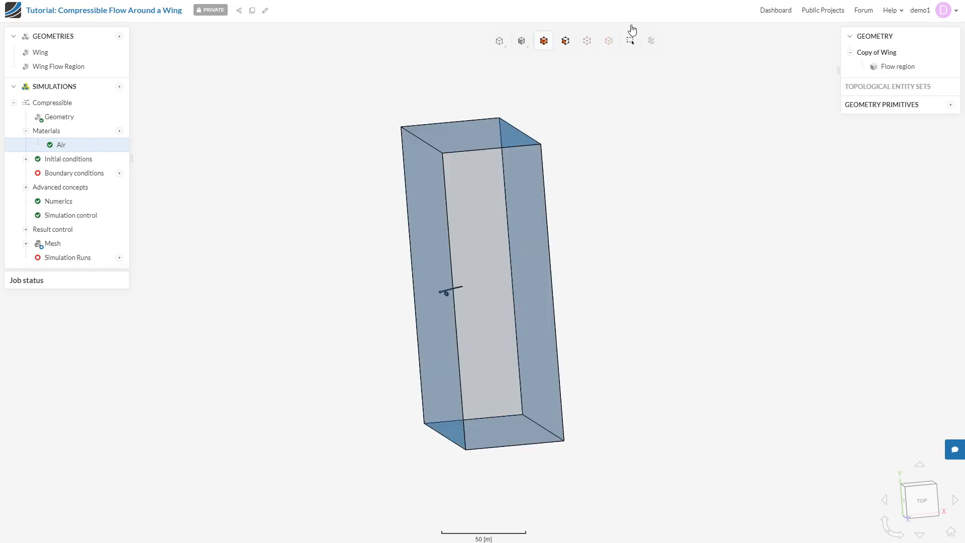
{"action": "left_click", "coordinate": [565, 43]}
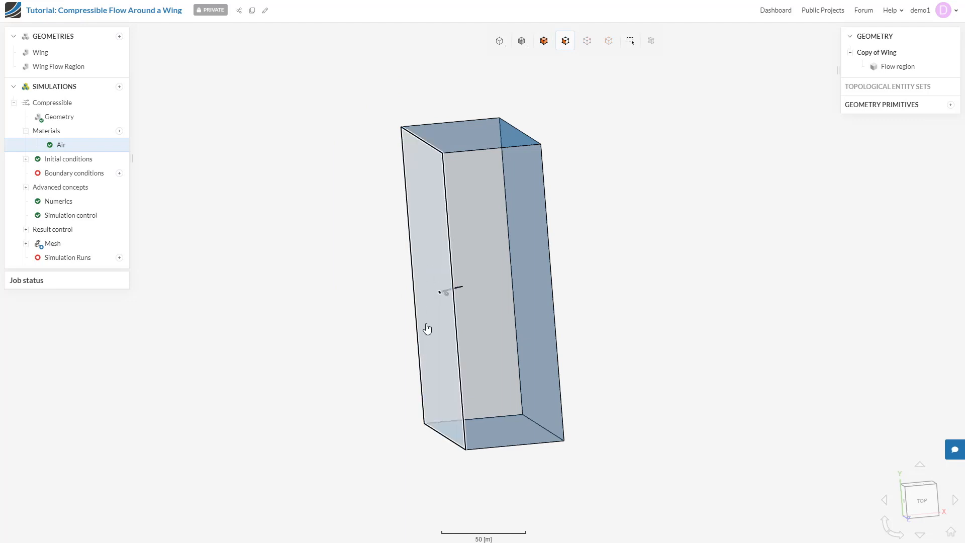
{"action": "left_click_drag", "start_coordinate": [586, 198], "coordinate": [481, 270]}
{"action": "left_click_drag", "start_coordinate": [473, 501], "coordinate": [497, 422]}
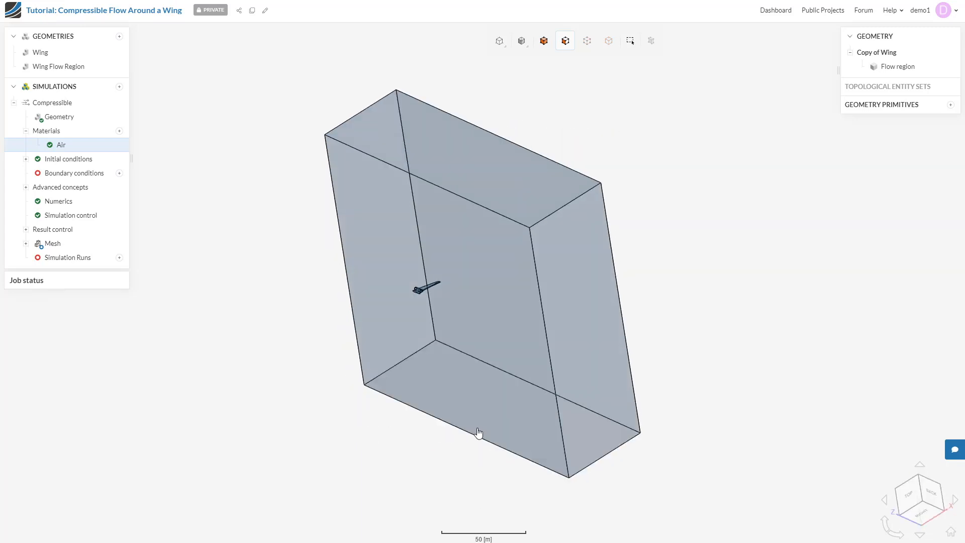
{"action": "left_click_drag", "start_coordinate": [286, 320], "coordinate": [456, 398]}
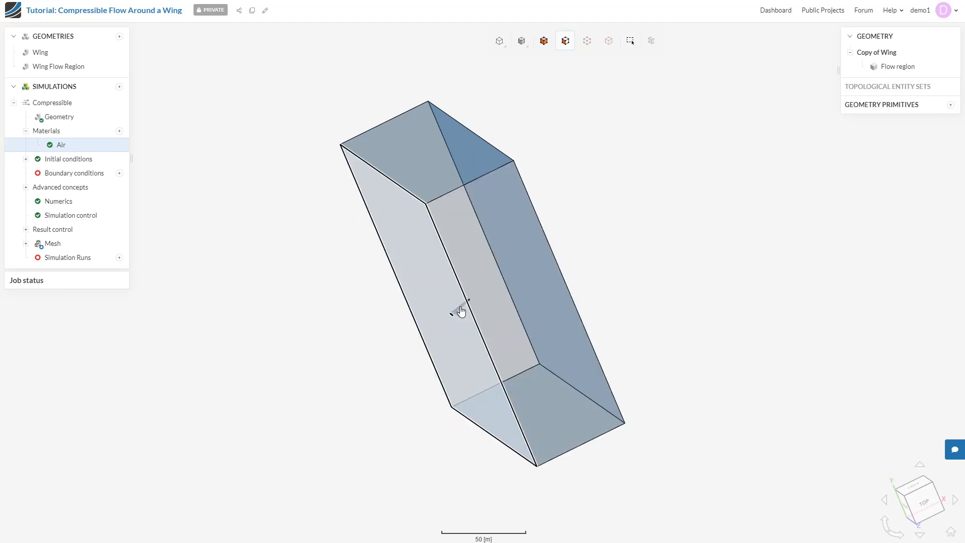
{"action": "scroll", "coordinate": [461, 312], "scroll_direction": "up", "scroll_amount": 2}
{"action": "scroll", "coordinate": [462, 317], "scroll_direction": "up", "scroll_amount": 2}
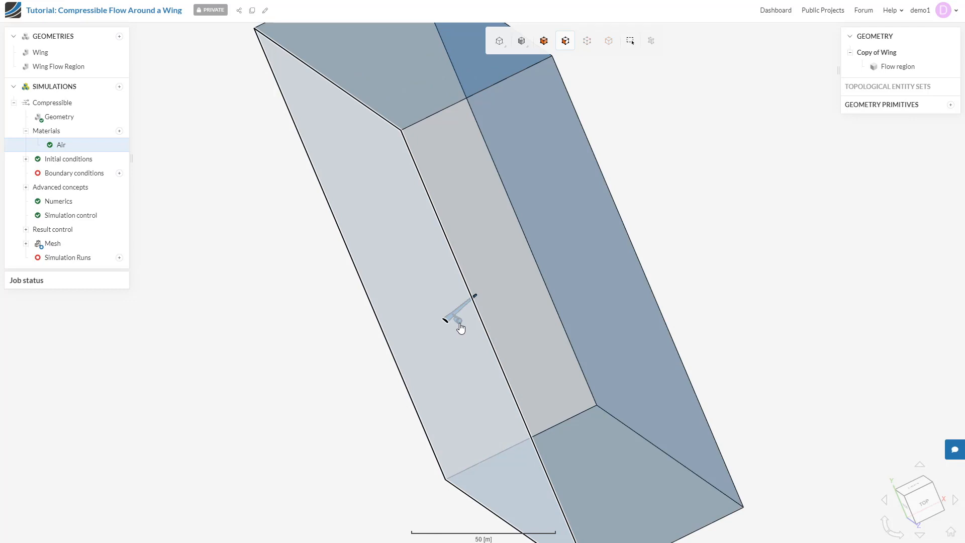
{"action": "scroll", "coordinate": [459, 327], "scroll_direction": "down", "scroll_amount": 3}
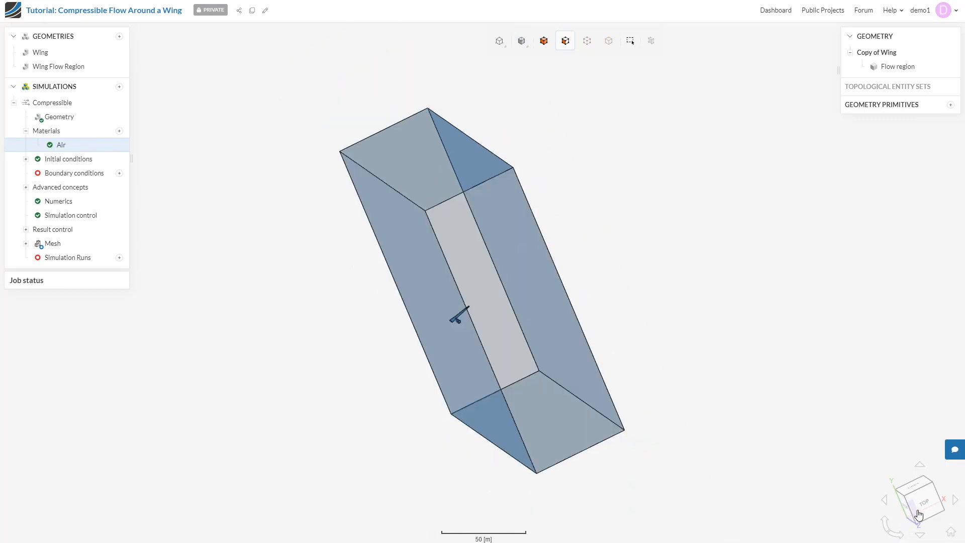
{"action": "left_click", "coordinate": [918, 513]}
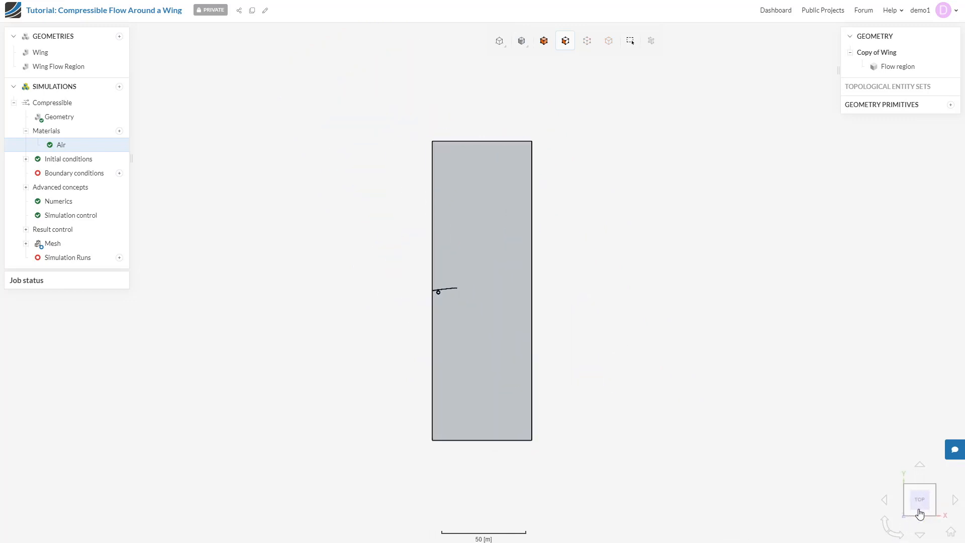
Add a Symmetry boundary condition on the large flow region face at the wing root and save it
{"action": "left_click", "coordinate": [119, 174]}
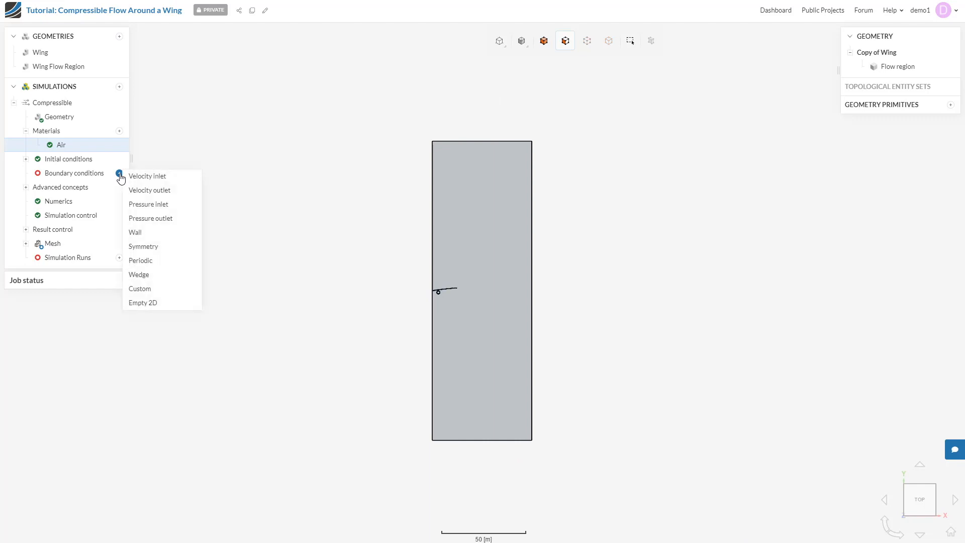
{"action": "left_click", "coordinate": [162, 249]}
{"action": "left_click_drag", "start_coordinate": [319, 263], "coordinate": [413, 307]}
{"action": "left_click", "coordinate": [415, 272]}
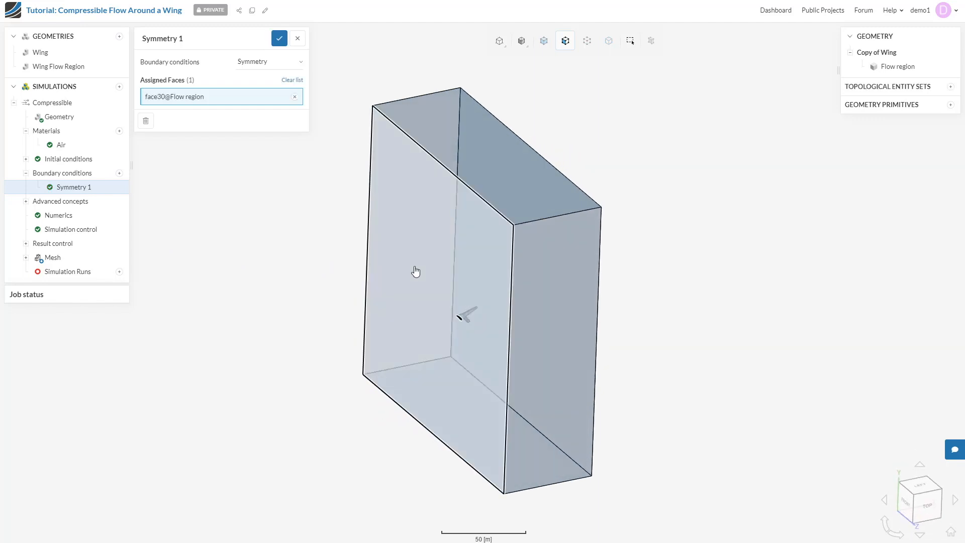
{"action": "scroll", "coordinate": [459, 333], "scroll_direction": "up", "scroll_amount": 5}
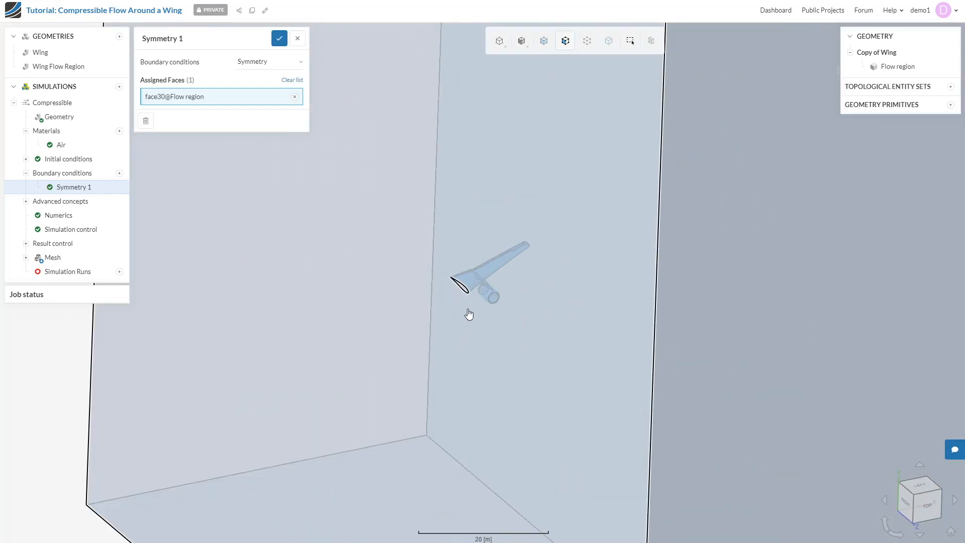
{"action": "scroll", "coordinate": [452, 304], "scroll_direction": "down", "scroll_amount": 5}
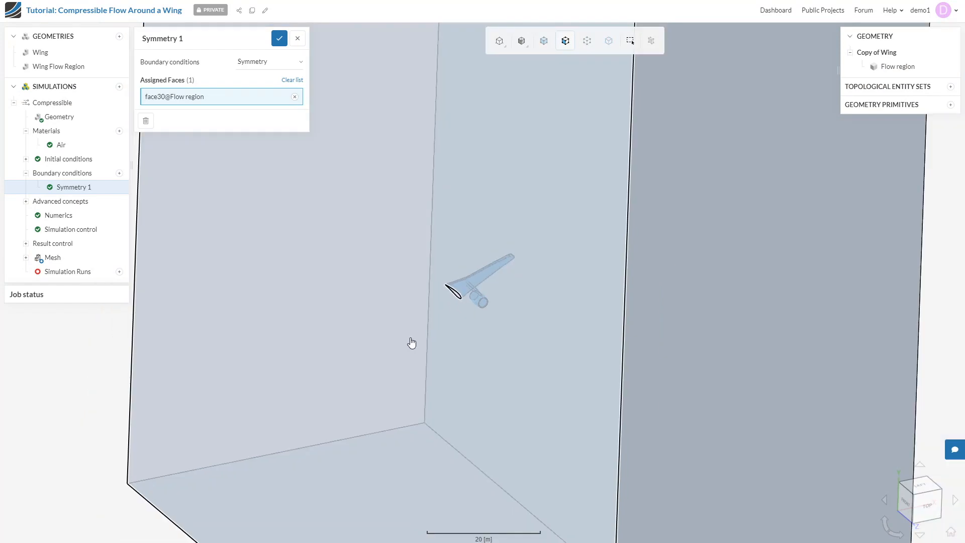
{"action": "left_click_drag", "start_coordinate": [411, 342], "coordinate": [277, 319]}
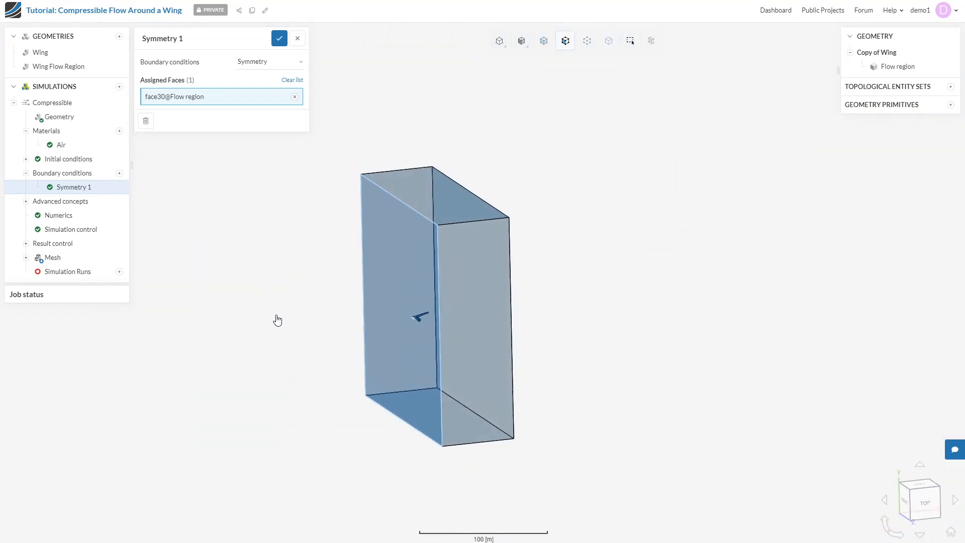
{"action": "left_click", "coordinate": [279, 39]}
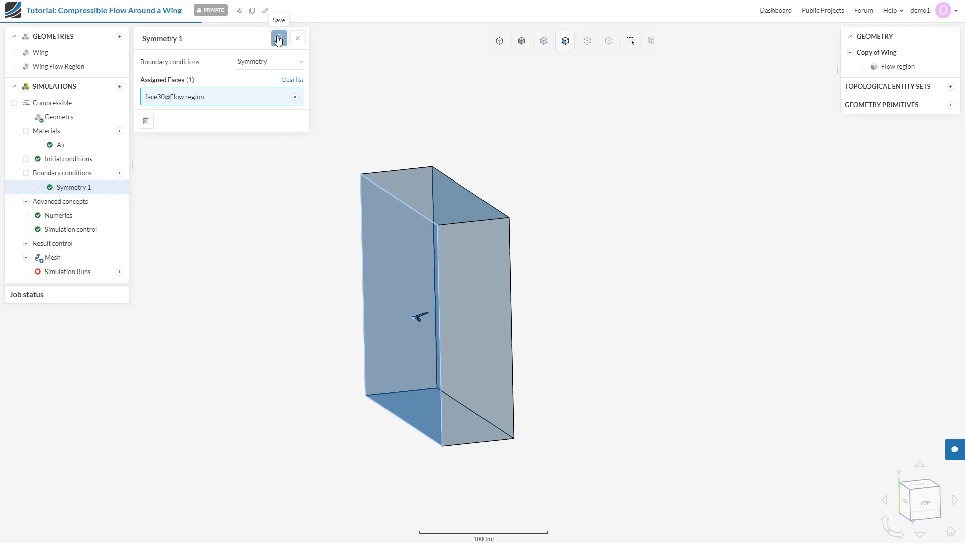
Add a Wall boundary condition with velocity set to Slip and temperature type set to Adiabatic
{"action": "left_click", "coordinate": [120, 173]}
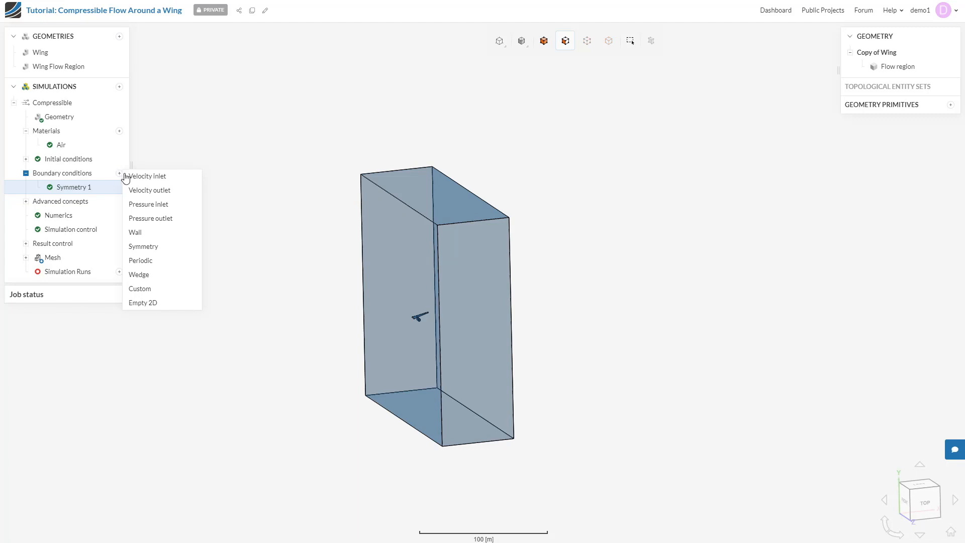
{"action": "left_click", "coordinate": [144, 232]}
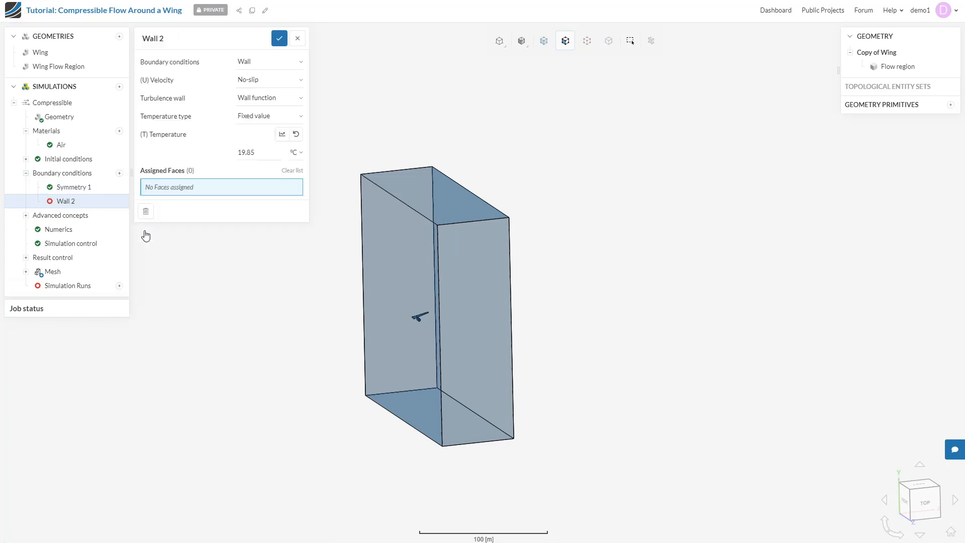
{"action": "left_click", "coordinate": [285, 81]}
{"action": "left_click", "coordinate": [267, 116]}
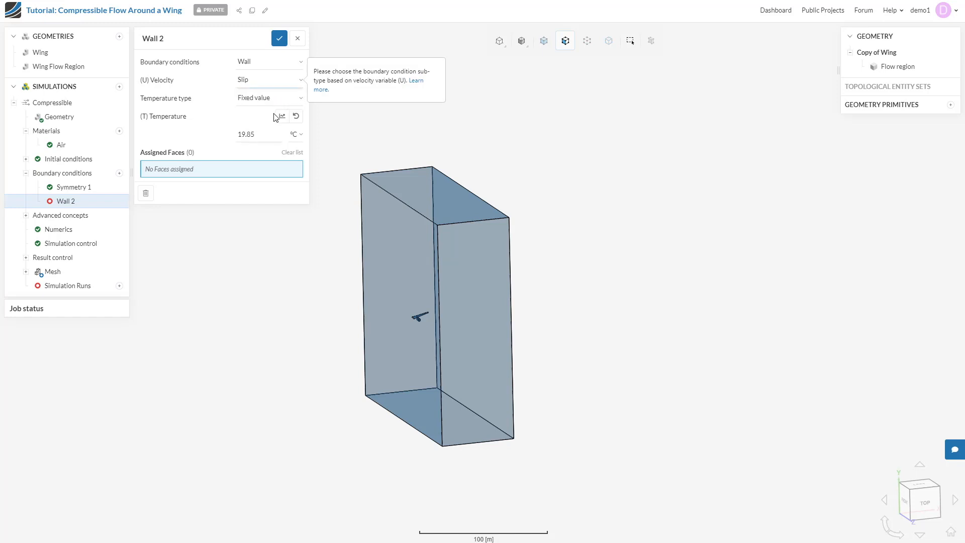
{"action": "left_click", "coordinate": [287, 97]}
{"action": "left_click", "coordinate": [277, 129]}
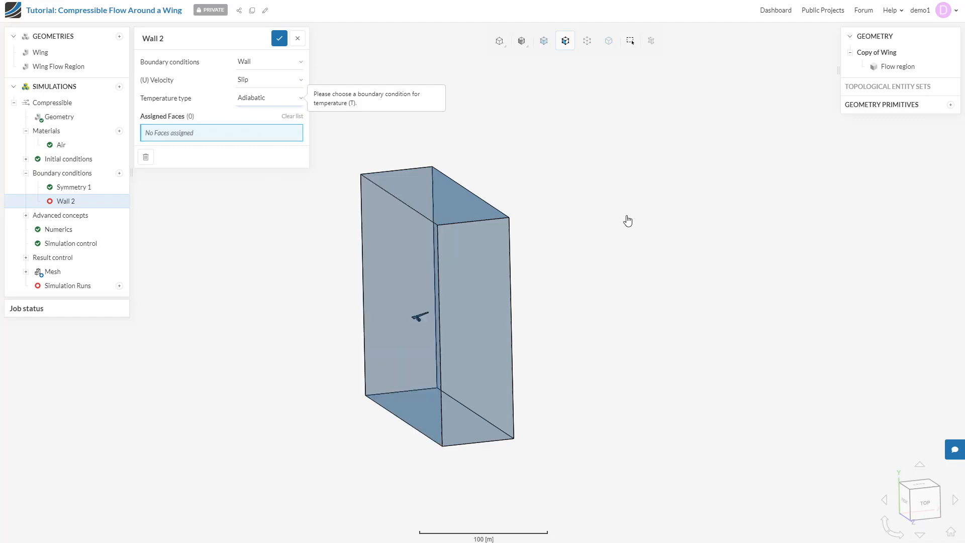
Assign the flow region's upper face, lower face and side face opposite the symmetry plane to the slip wall condition
{"action": "left_click", "coordinate": [444, 205]}
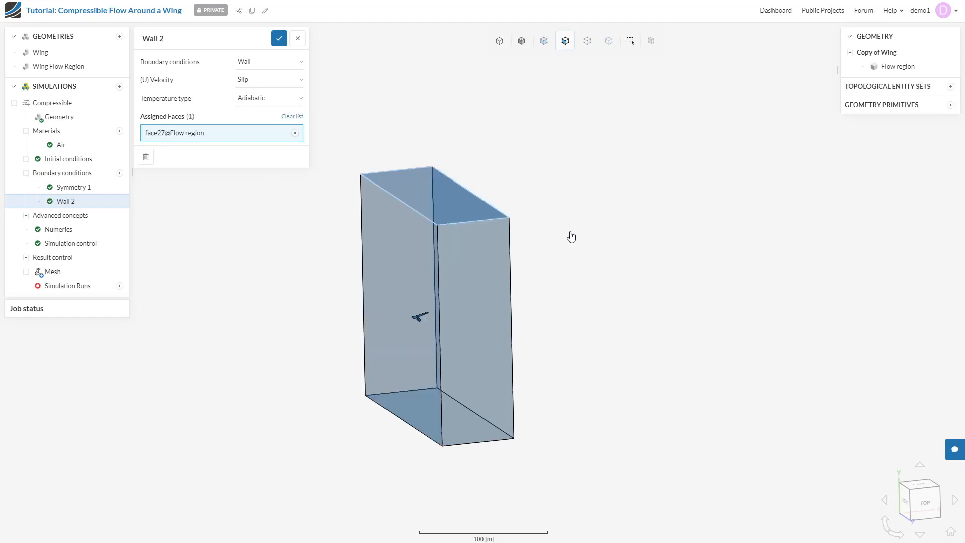
{"action": "left_click_drag", "start_coordinate": [571, 237], "coordinate": [426, 369]}
{"action": "left_click", "coordinate": [424, 377]}
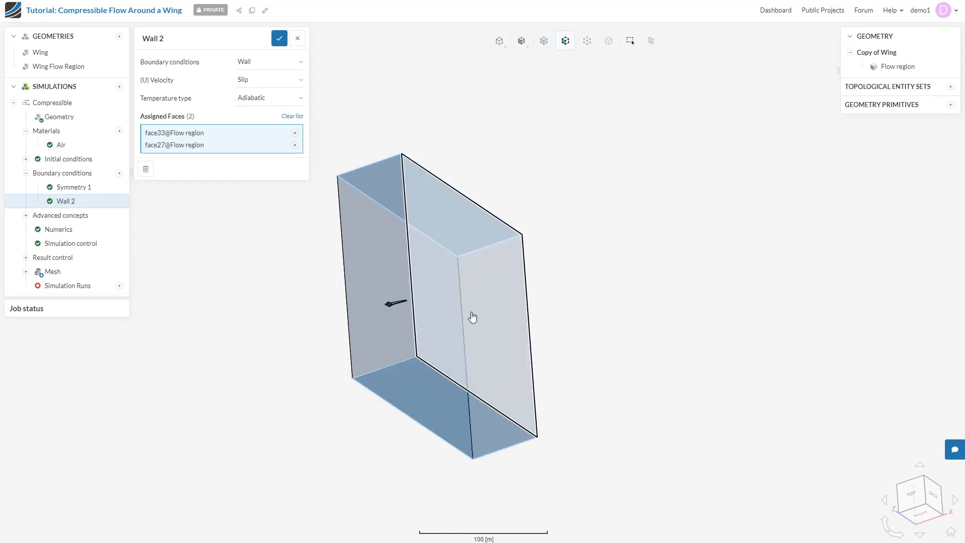
{"action": "left_click", "coordinate": [469, 312]}
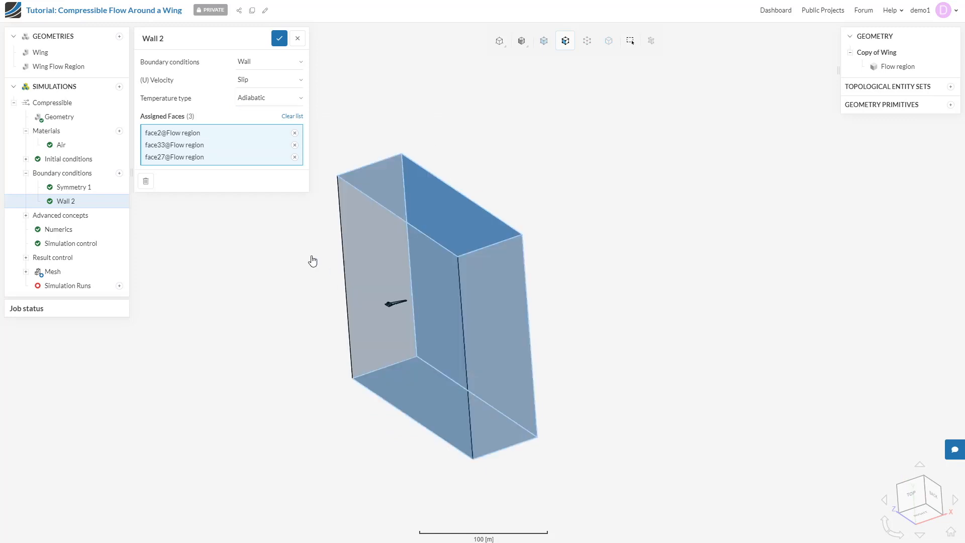
Rename the wall boundary condition as Slip Walls and save it
{"action": "left_click_drag", "start_coordinate": [312, 261], "coordinate": [499, 351]}
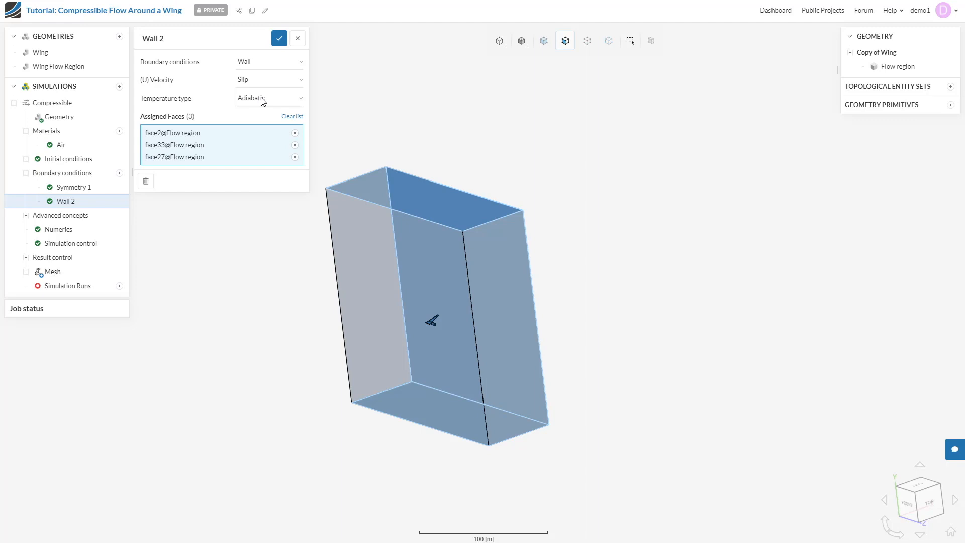
{"action": "left_click", "coordinate": [175, 39]}
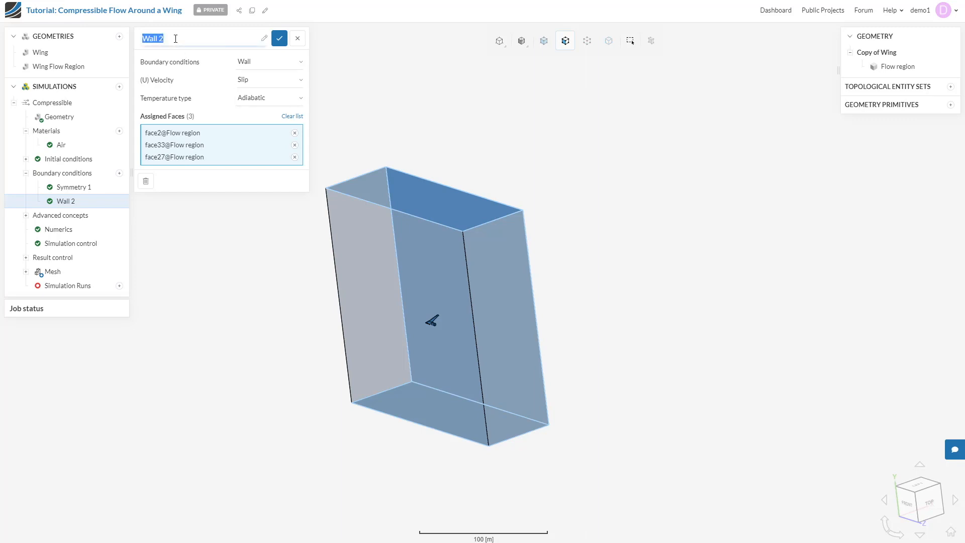
{"action": "type", "text": "Slip Walls"}
{"action": "left_click", "coordinate": [279, 39]}
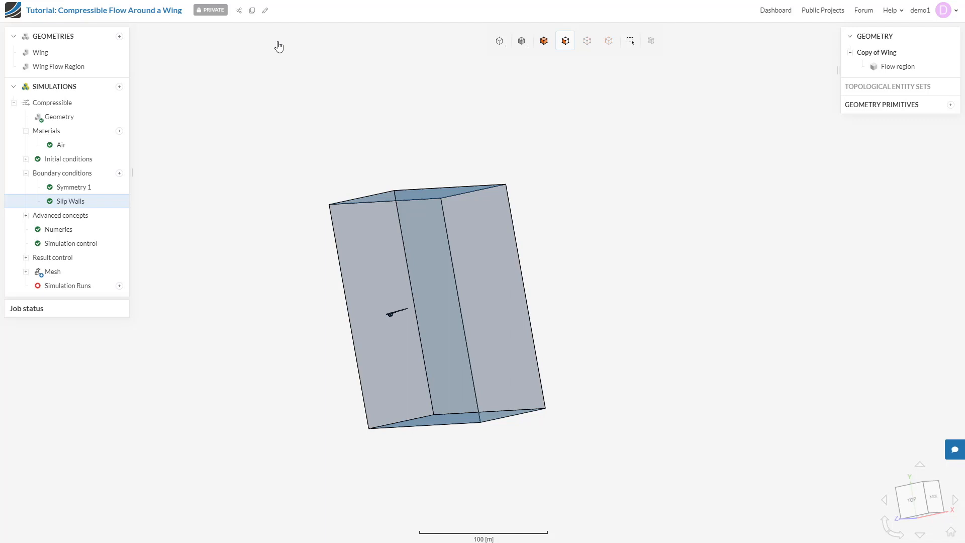
Add a fixed-value Pressure outlet of 1.013e+5 Pa on the flow region's downstream face and save it
{"action": "left_click", "coordinate": [119, 173]}
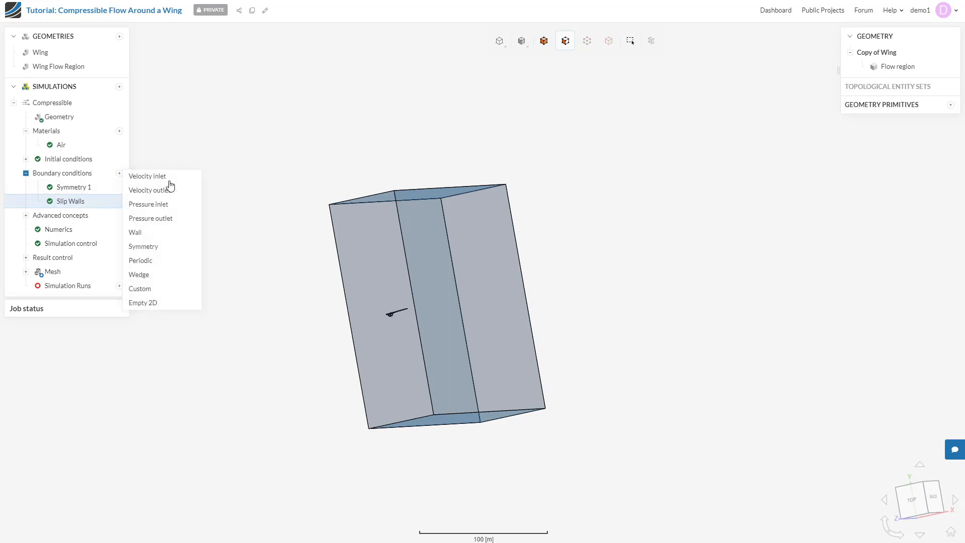
{"action": "left_click", "coordinate": [166, 222]}
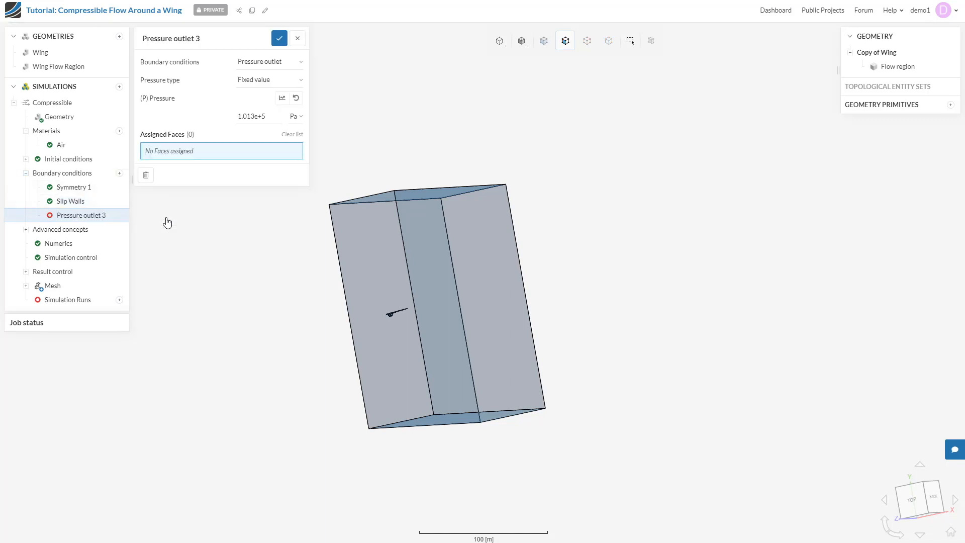
{"action": "left_click", "coordinate": [254, 117]}
{"action": "left_click_drag", "start_coordinate": [258, 331], "coordinate": [391, 320]}
{"action": "left_click", "coordinate": [355, 281]}
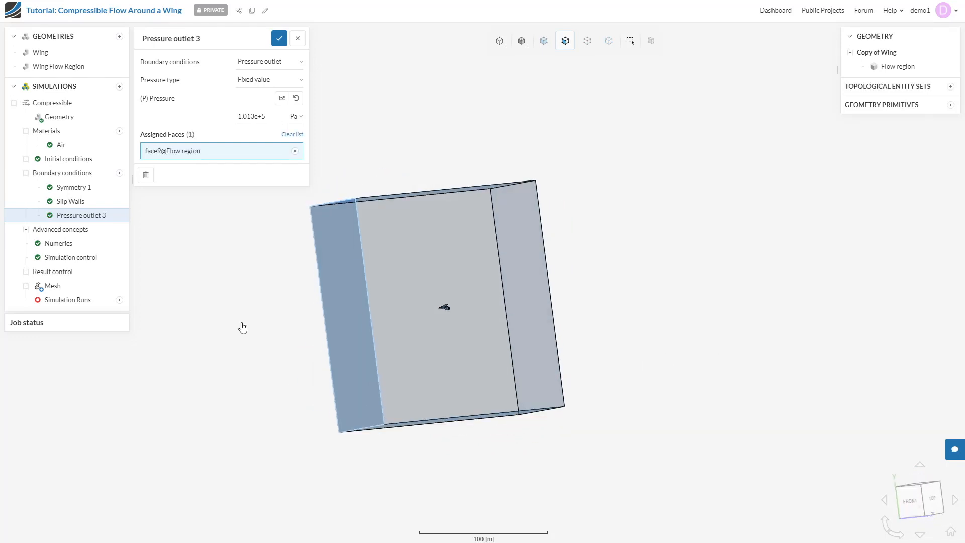
{"action": "left_click", "coordinate": [280, 40]}
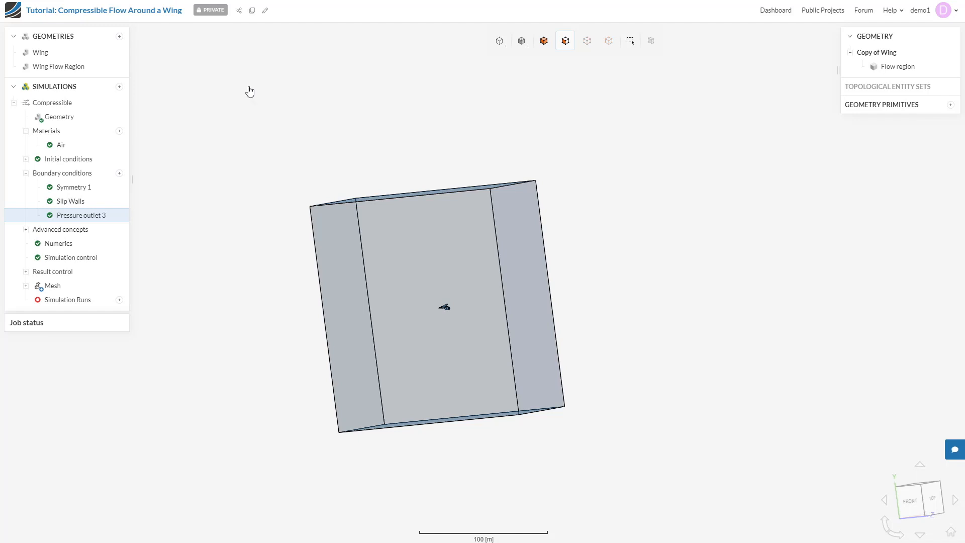
Add a Velocity inlet boundary condition and open the table definition for its fixed-value velocity
{"action": "left_click", "coordinate": [119, 173]}
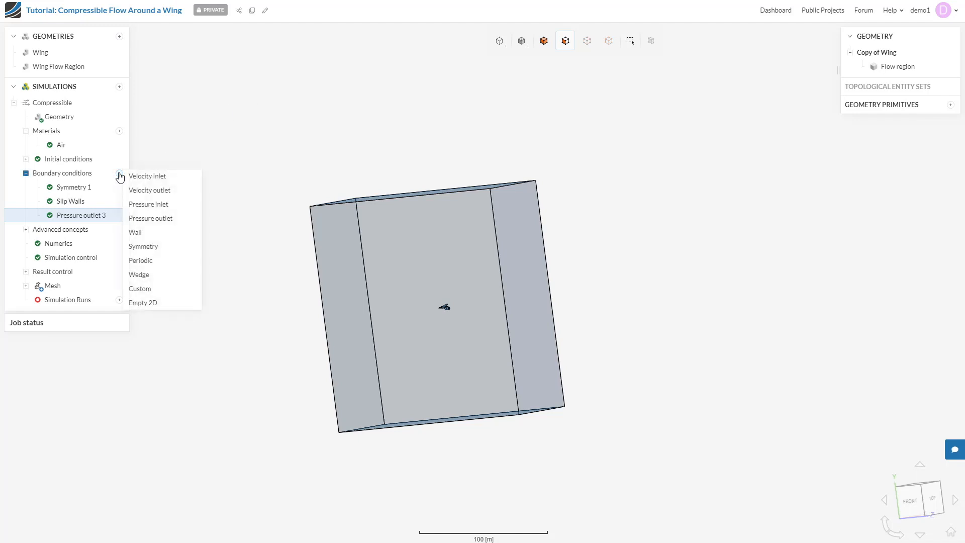
{"action": "left_click", "coordinate": [147, 177]}
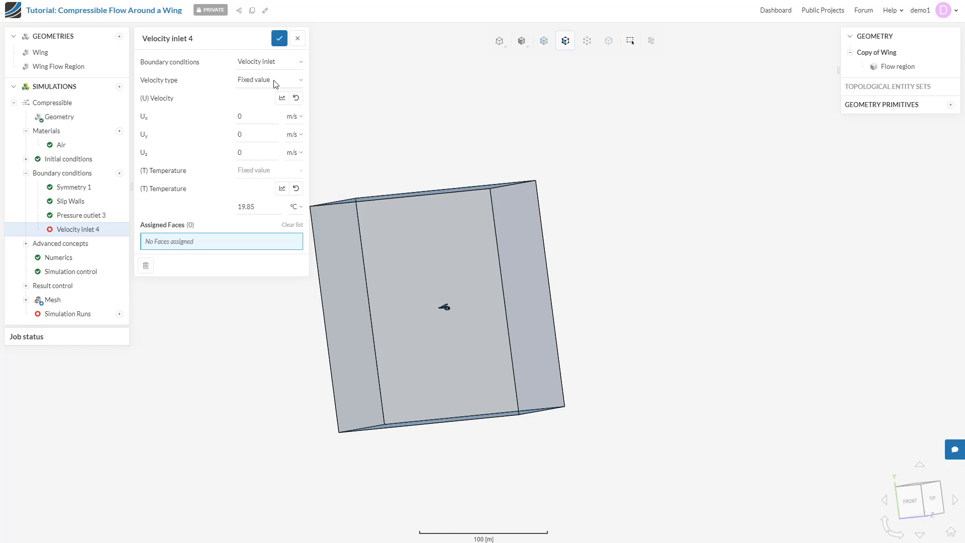
{"action": "left_click", "coordinate": [282, 98]}
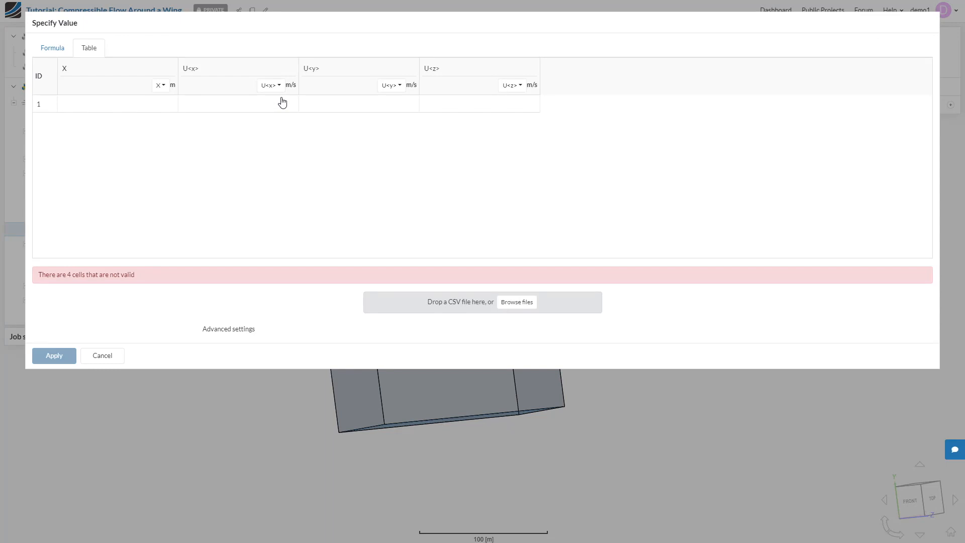
Make the velocity table depend on time t and fill the first row with t 0 s and velocity components 0, 0.6071 and -11.5841 m/s
{"action": "left_click", "coordinate": [161, 86]}
{"action": "left_click", "coordinate": [169, 188]}
{"action": "left_click", "coordinate": [156, 110]}
{"action": "type", "text": "0"}
{"action": "key", "text": "Return"}
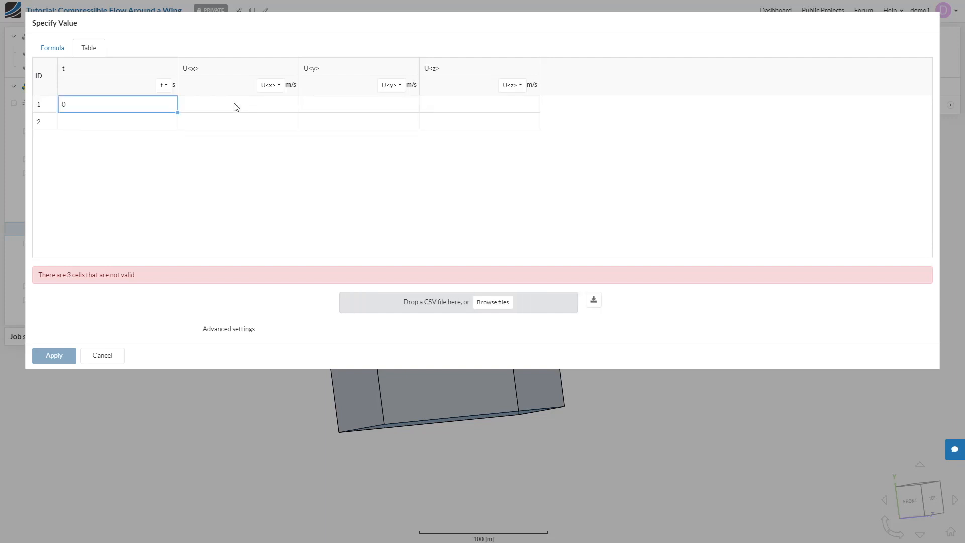
{"action": "left_click", "coordinate": [236, 107]}
{"action": "type", "text": "0"}
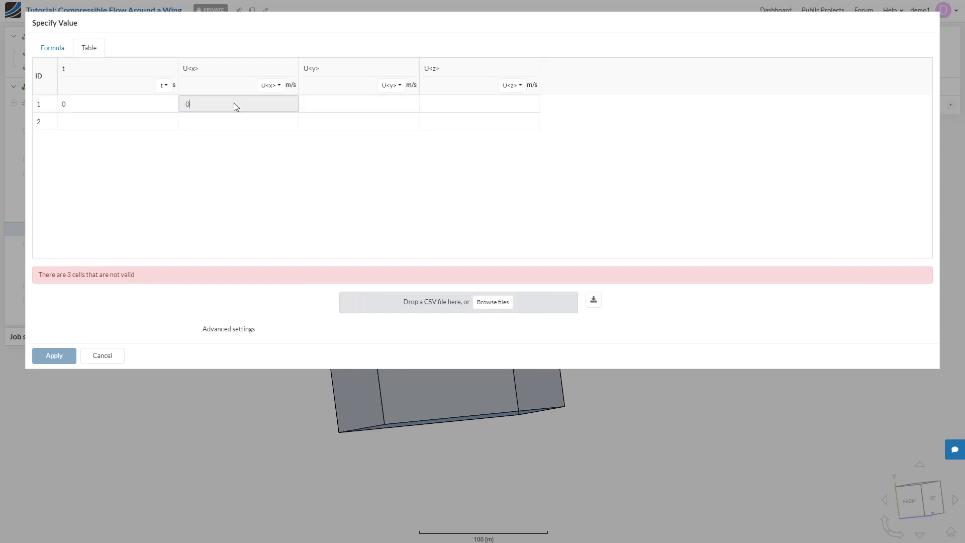
{"action": "left_click", "coordinate": [357, 104]}
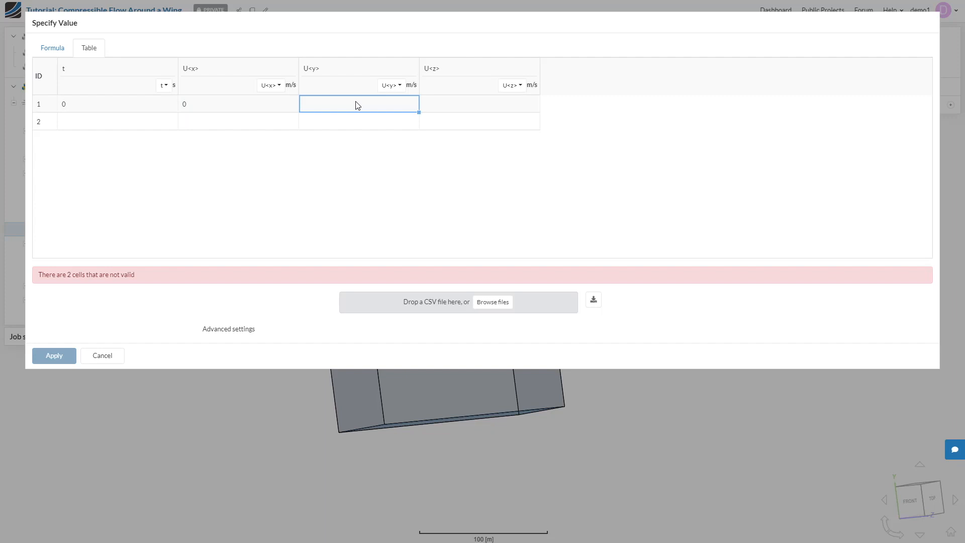
{"action": "type", "text": "0.6071"}
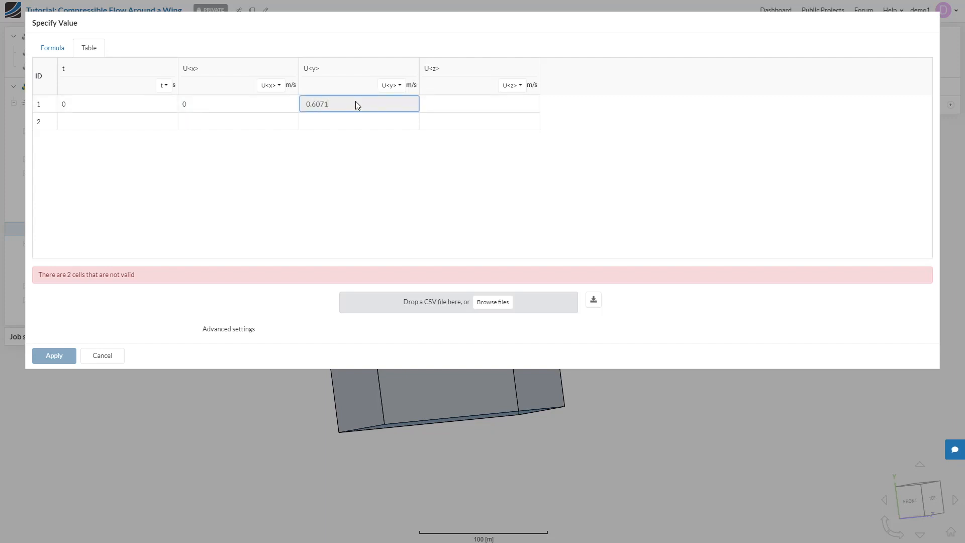
{"action": "left_click", "coordinate": [508, 103]}
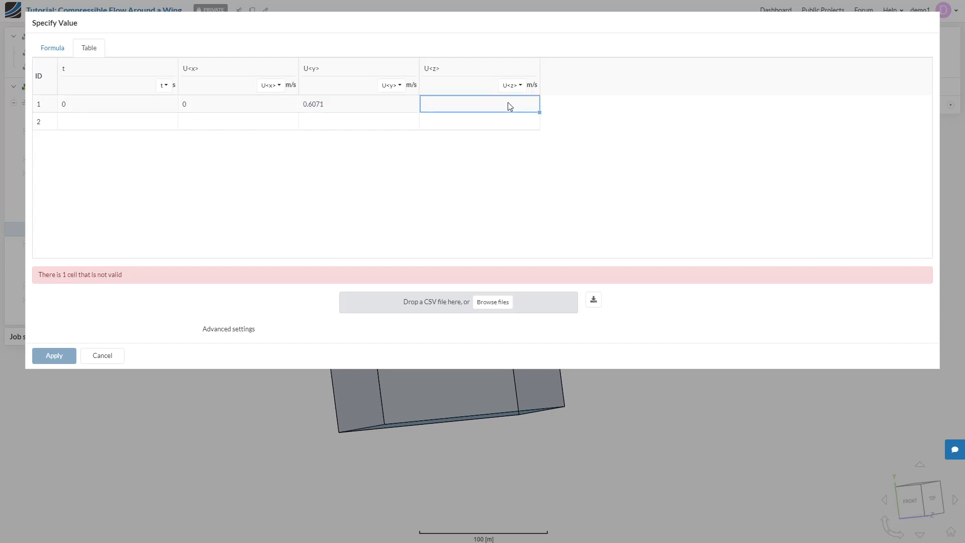
{"action": "type", "text": "-11"}
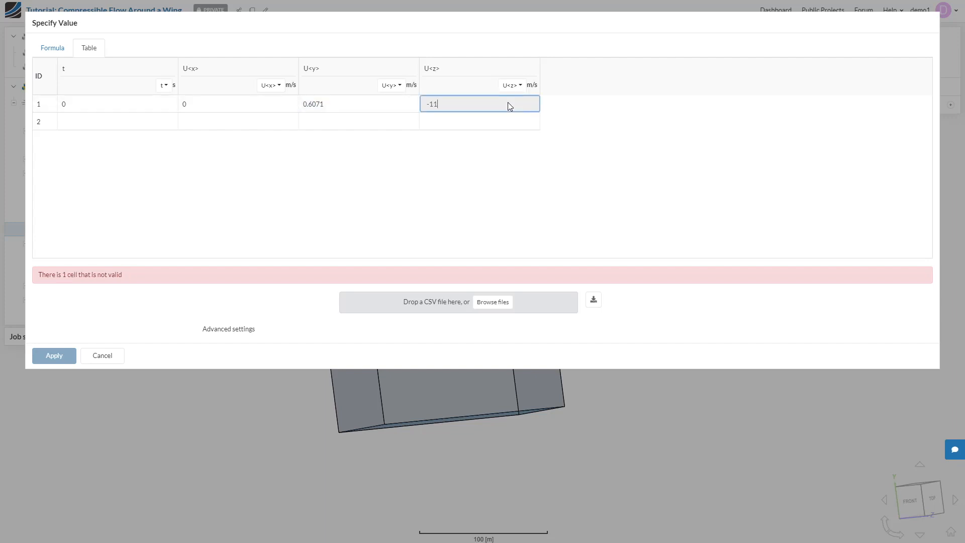
{"action": "type", "text": ".5841"}
Fill the velocity table's second row with t 600 s and velocity components 0, 6.071 and -115.841 m/s
{"action": "left_click", "coordinate": [121, 128]}
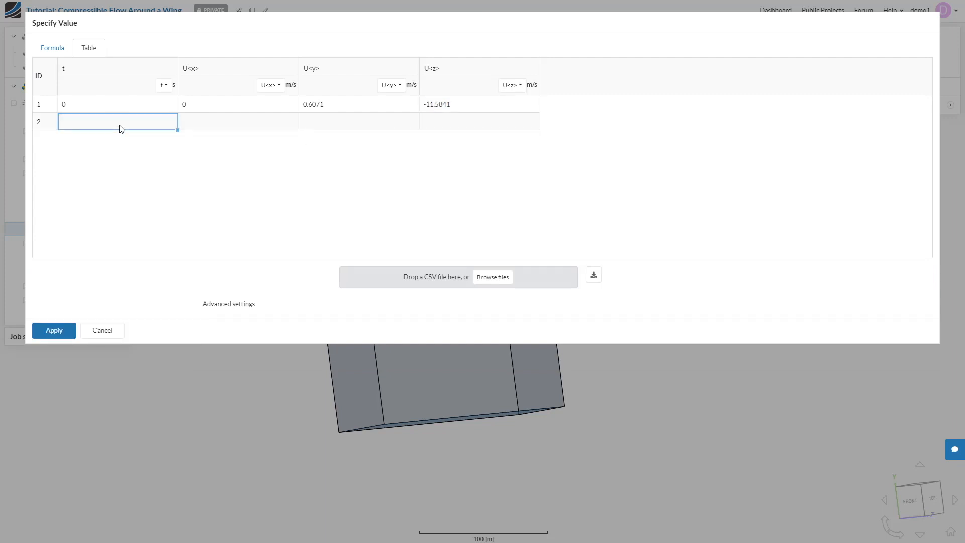
{"action": "type", "text": "600"}
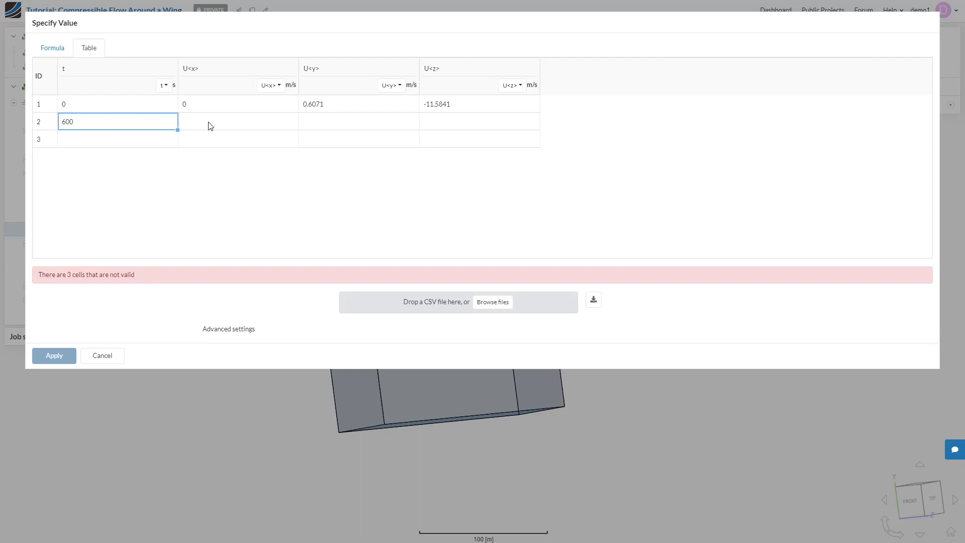
{"action": "left_click", "coordinate": [210, 126]}
{"action": "type", "text": "0"}
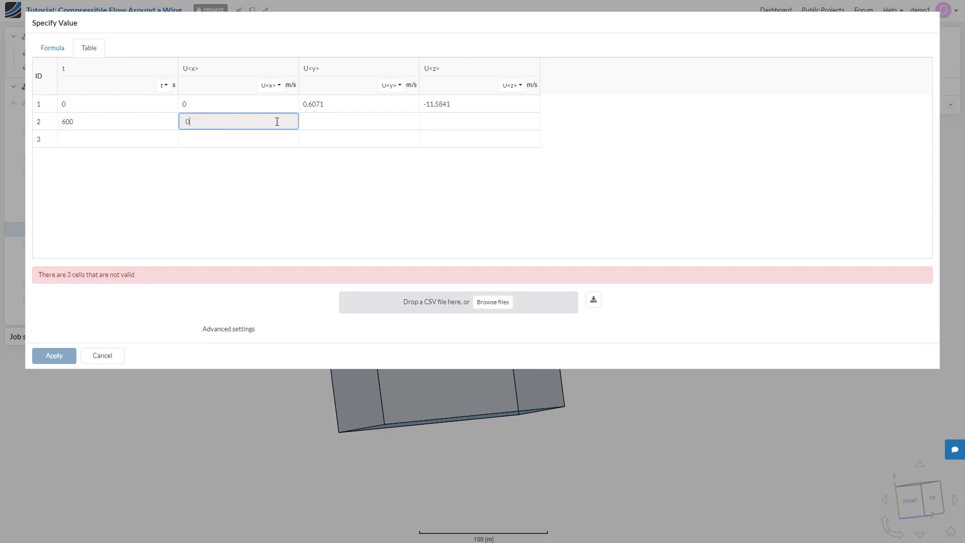
{"action": "left_click", "coordinate": [331, 122]}
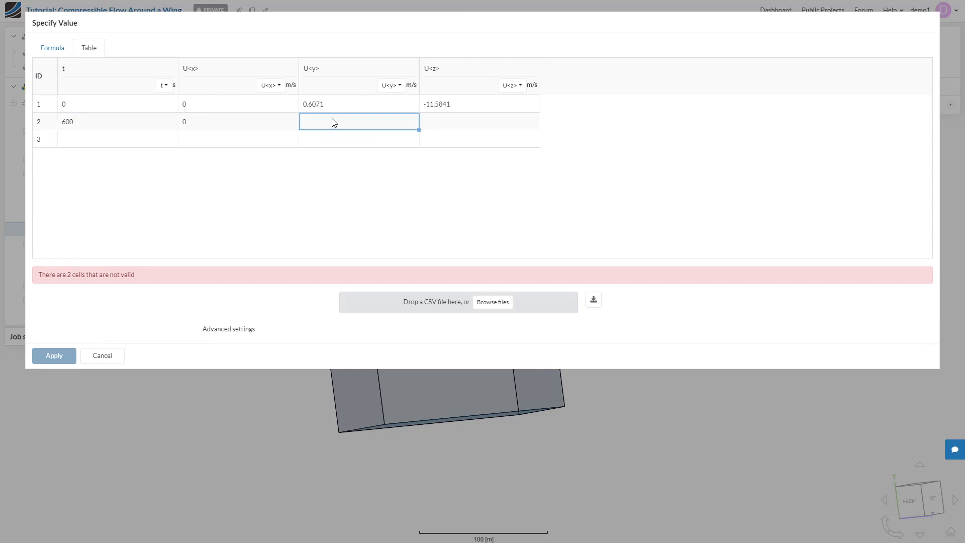
{"action": "type", "text": "6."}
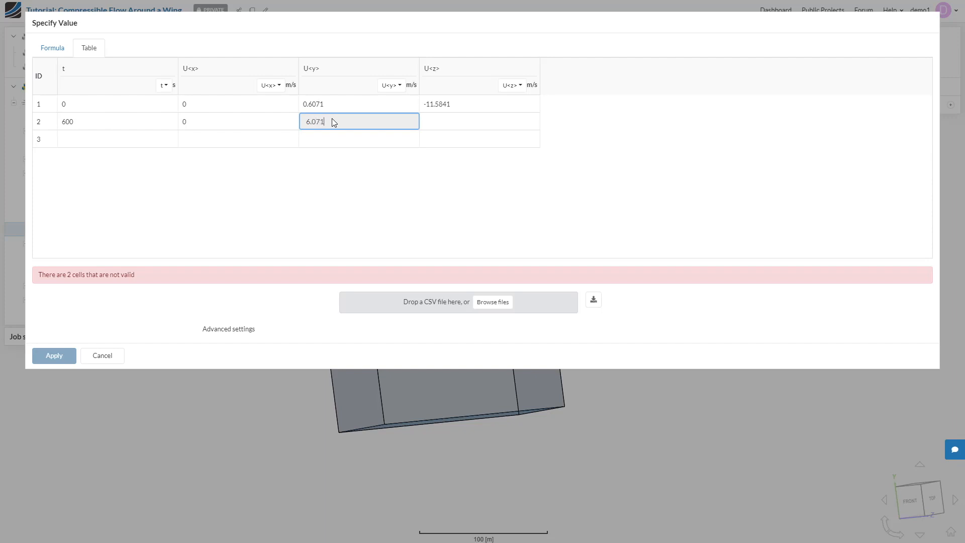
{"action": "type", "text": "071"}
{"action": "left_click", "coordinate": [440, 122]}
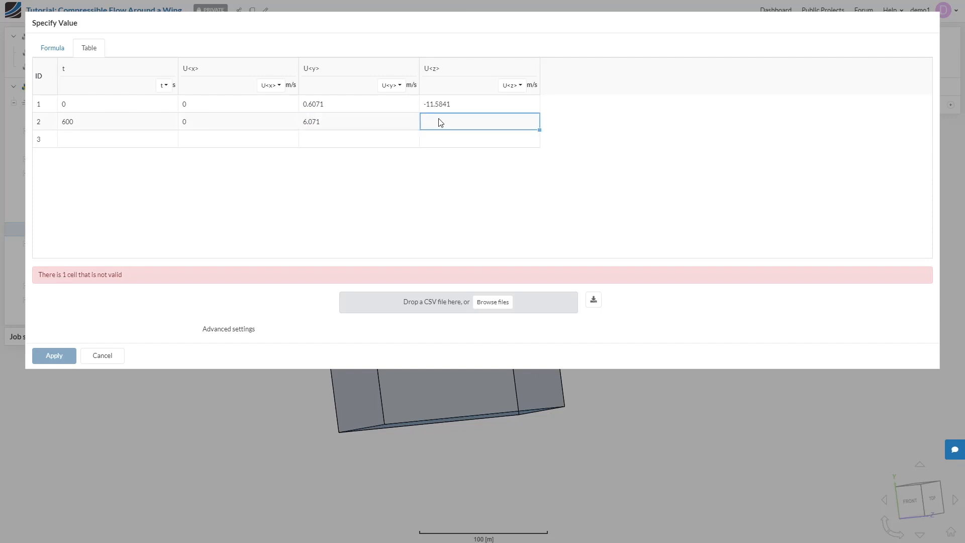
{"action": "type", "text": "-11"}
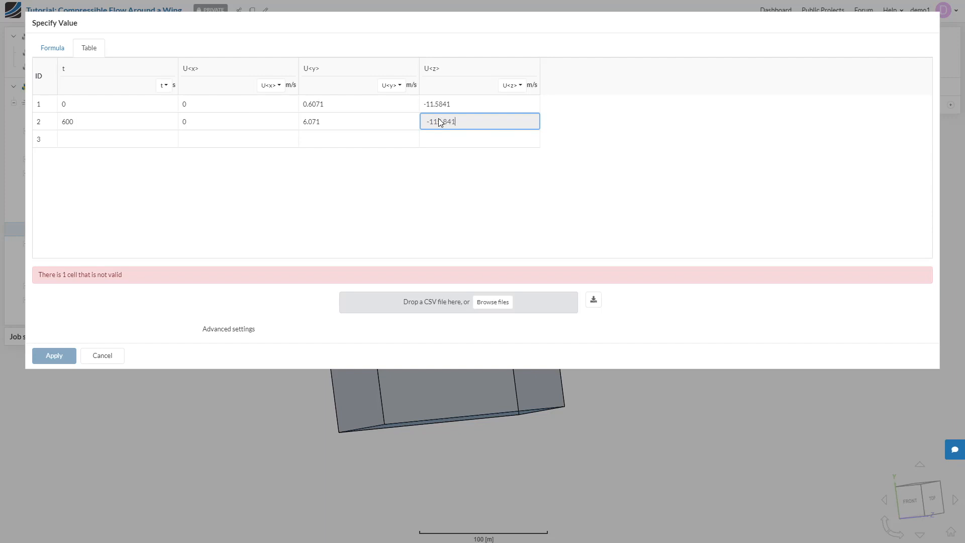
{"action": "type", "text": "5.841"}
Check the entries in both rows of the velocity table and apply it to the inlet velocity
{"action": "left_click", "coordinate": [349, 110]}
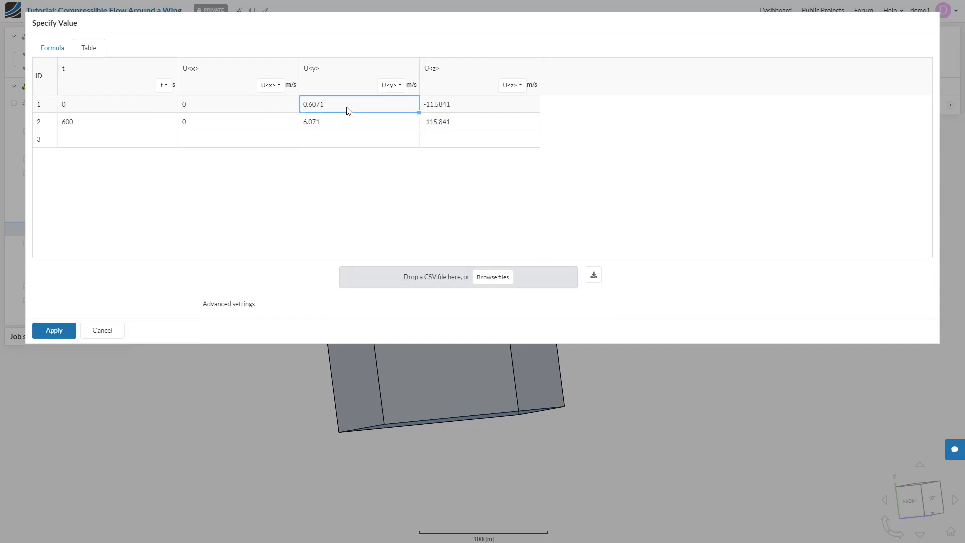
{"action": "left_click", "coordinate": [478, 110]}
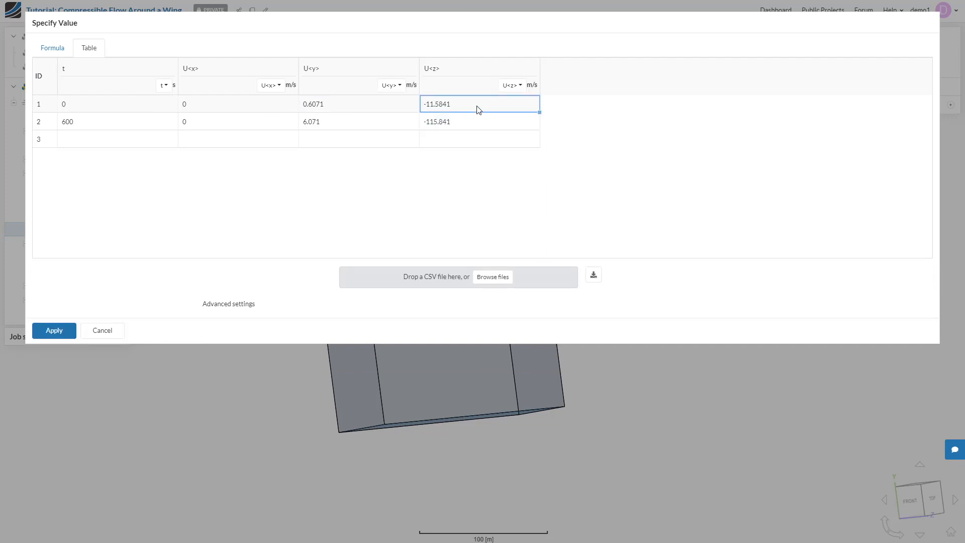
{"action": "left_click", "coordinate": [124, 128]}
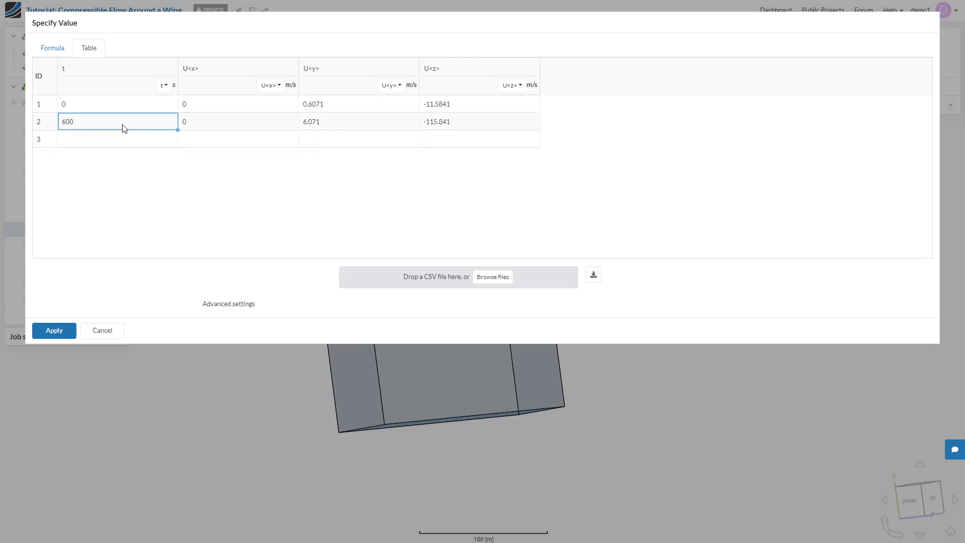
{"action": "left_click", "coordinate": [337, 123]}
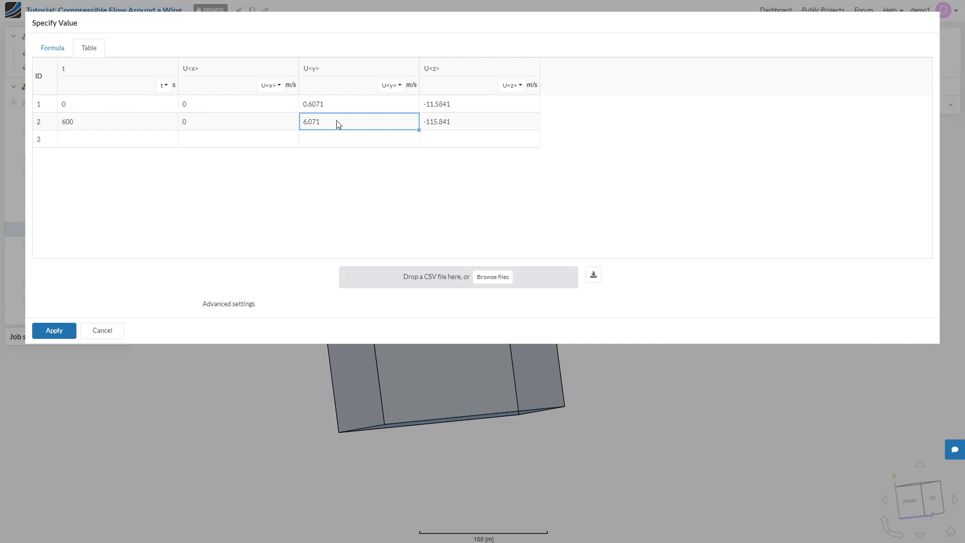
{"action": "left_click", "coordinate": [470, 124]}
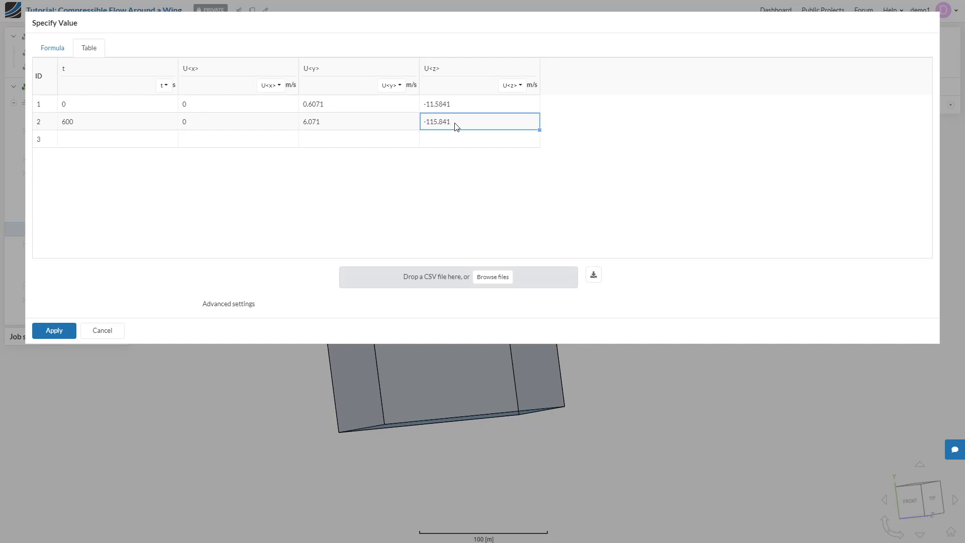
{"action": "left_click", "coordinate": [42, 332]}
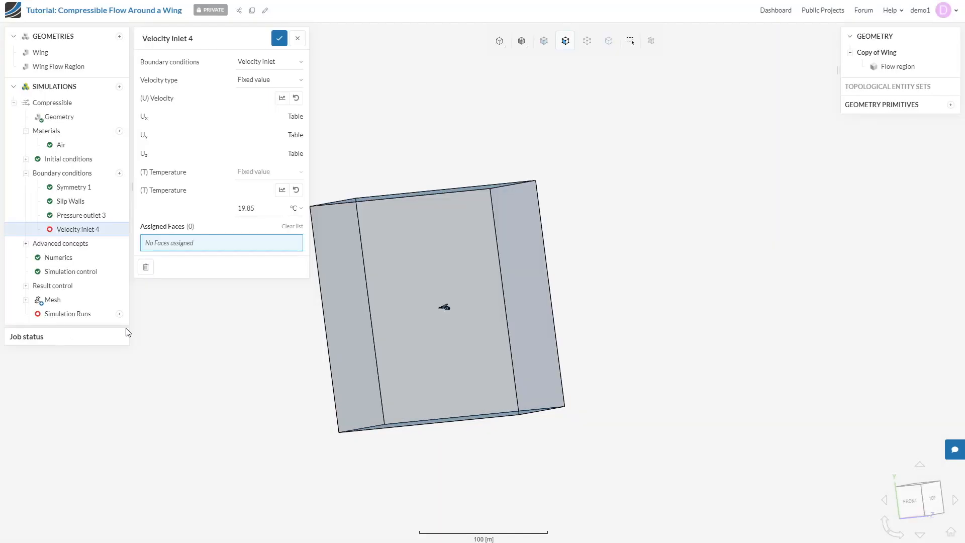
Set the inlet temperature to 0 °C, assign the flow region's upstream face to the velocity inlet and save it
{"action": "double_click", "coordinate": [255, 209]}
{"action": "type", "text": "0"}
{"action": "left_click_drag", "start_coordinate": [652, 284], "coordinate": [604, 326]}
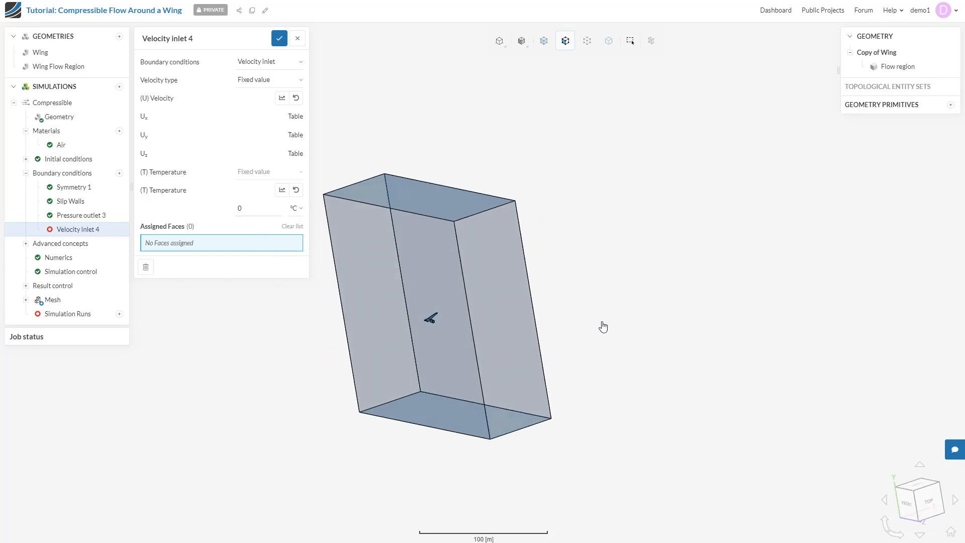
{"action": "left_click", "coordinate": [500, 304]}
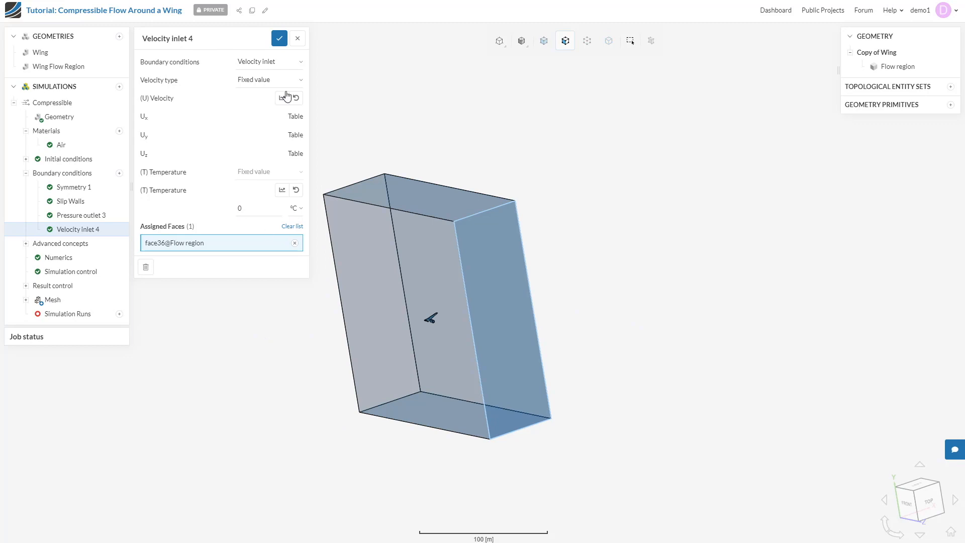
{"action": "left_click", "coordinate": [280, 39]}
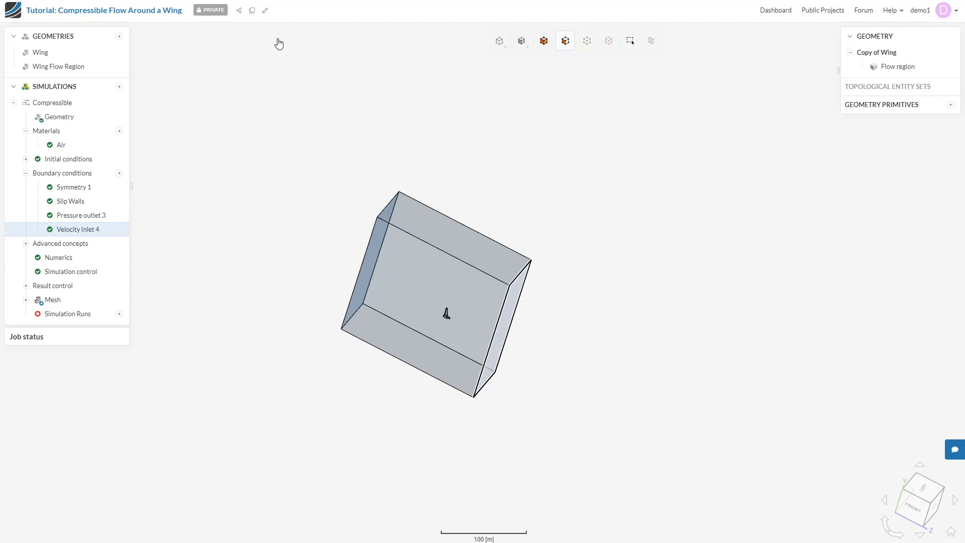
Select all the outer faces of the flow region box and hide them to expose the wing inside
{"action": "left_click", "coordinate": [385, 269]}
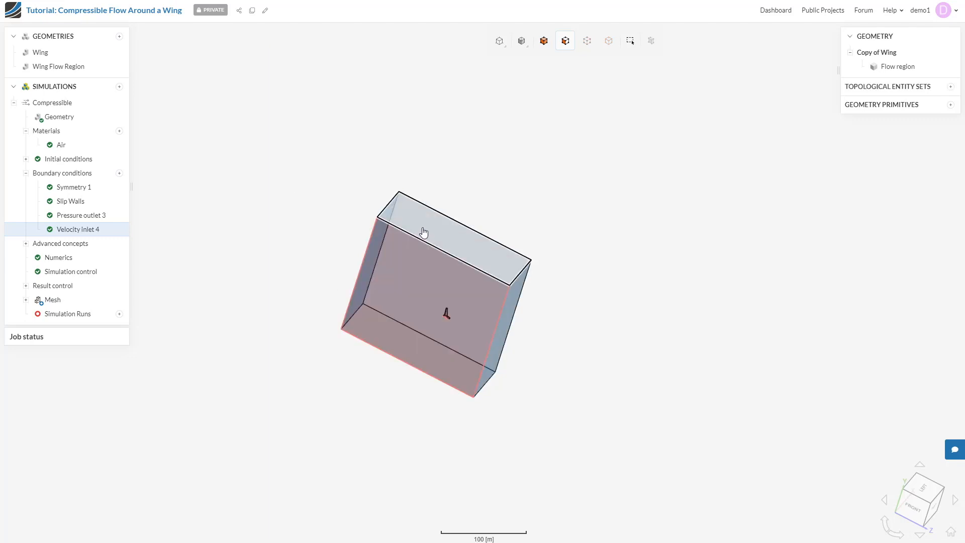
{"action": "left_click_drag", "start_coordinate": [423, 232], "coordinate": [487, 320]}
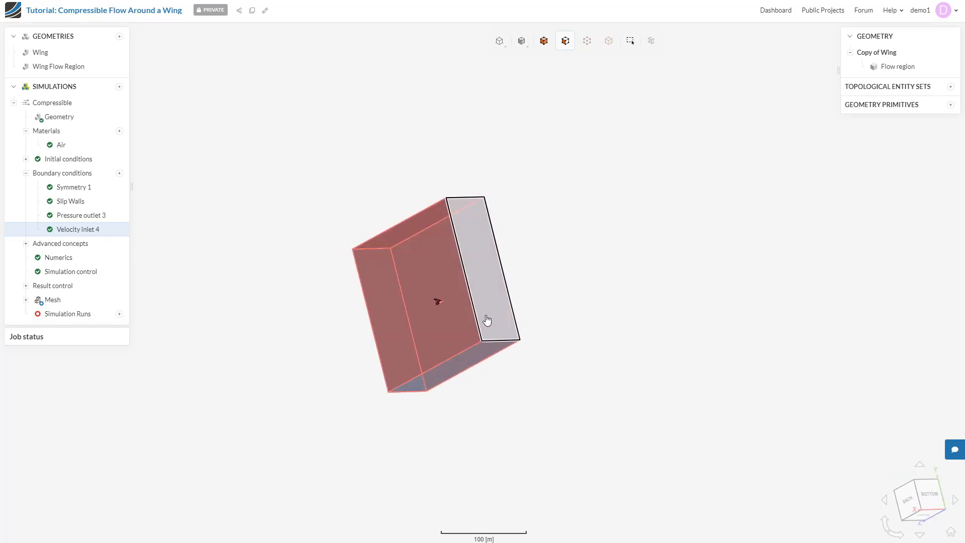
{"action": "left_click", "coordinate": [487, 320]}
{"action": "left_click", "coordinate": [482, 372]}
{"action": "right_click", "coordinate": [562, 272]}
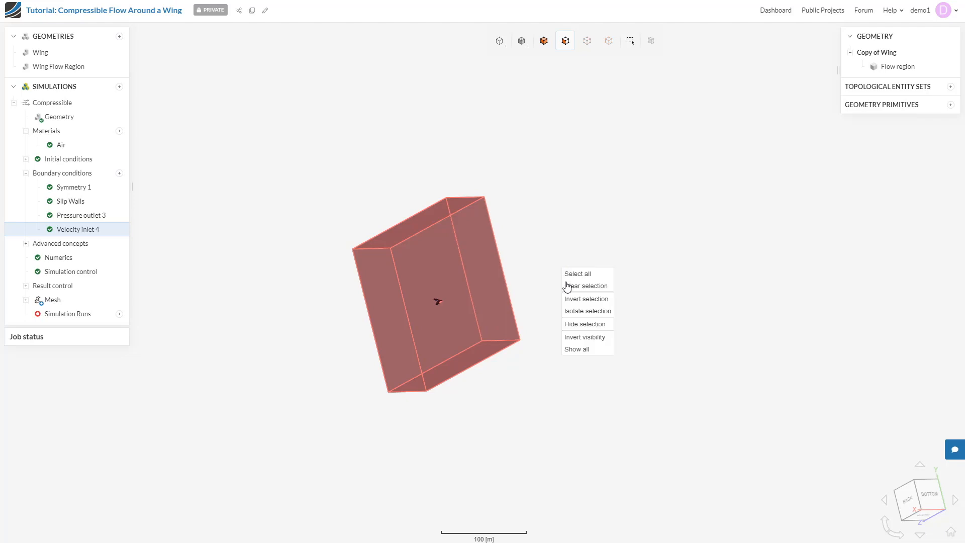
{"action": "left_click", "coordinate": [573, 325]}
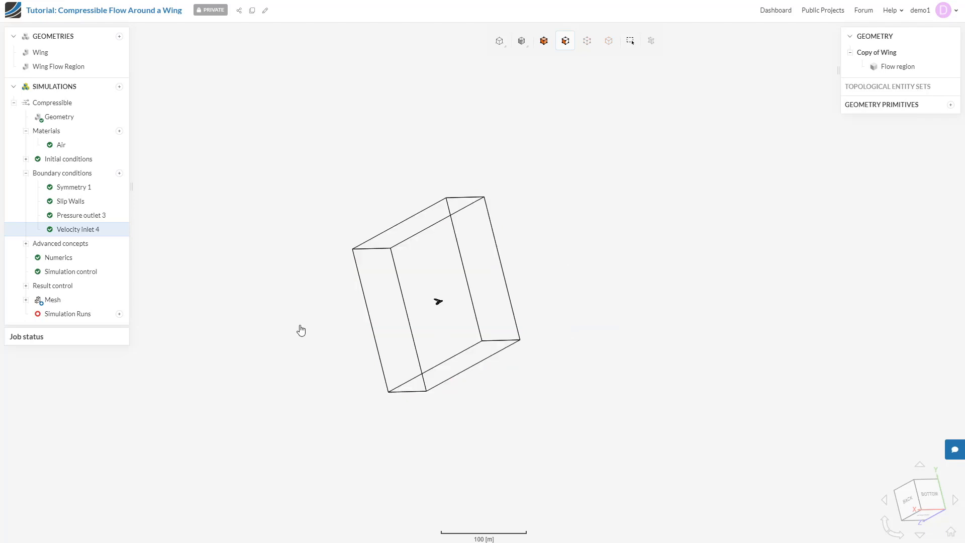
Box-select all the wing faces and create a topological entity set named Walls from them
{"action": "left_click_drag", "start_coordinate": [300, 330], "coordinate": [789, 346]}
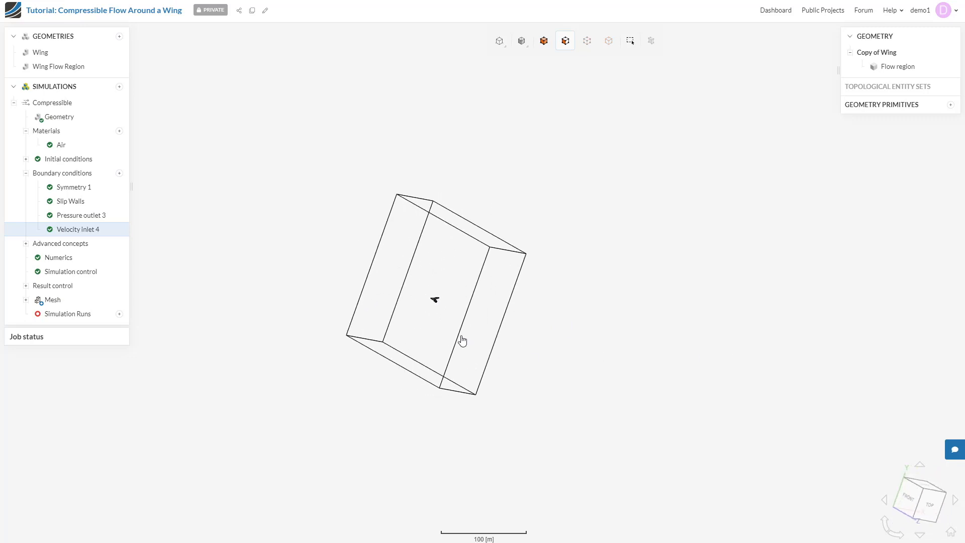
{"action": "scroll", "coordinate": [438, 303], "scroll_direction": "up", "scroll_amount": 5}
{"action": "scroll", "coordinate": [428, 310], "scroll_direction": "down", "scroll_amount": 5}
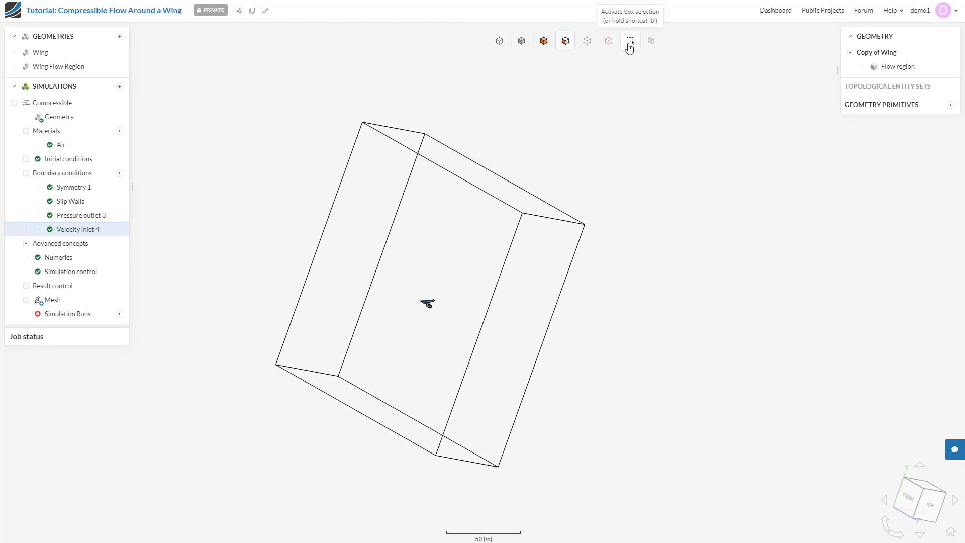
{"action": "left_click", "coordinate": [629, 44]}
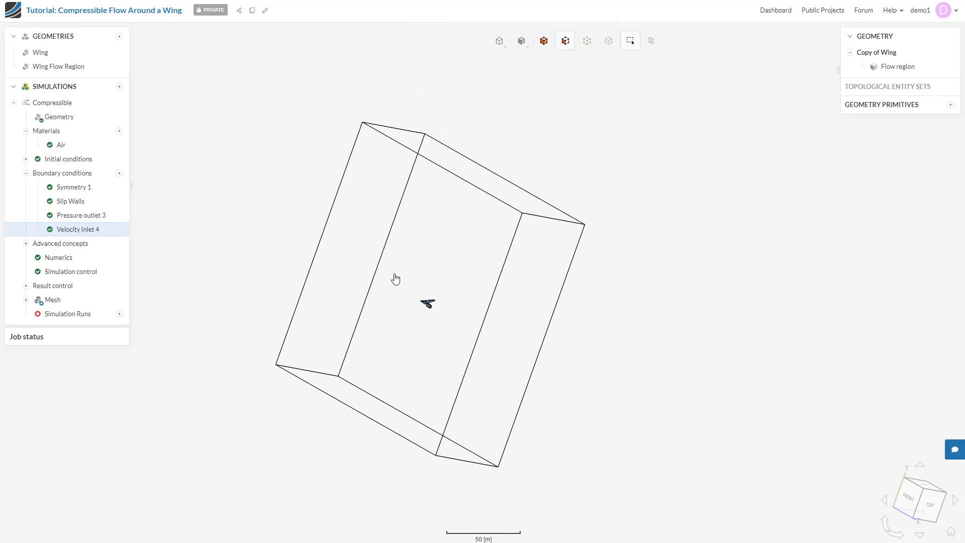
{"action": "left_click_drag", "start_coordinate": [401, 275], "coordinate": [452, 331]}
{"action": "left_click", "coordinate": [427, 307]}
{"action": "left_click", "coordinate": [427, 310]}
{"action": "left_click", "coordinate": [950, 87]}
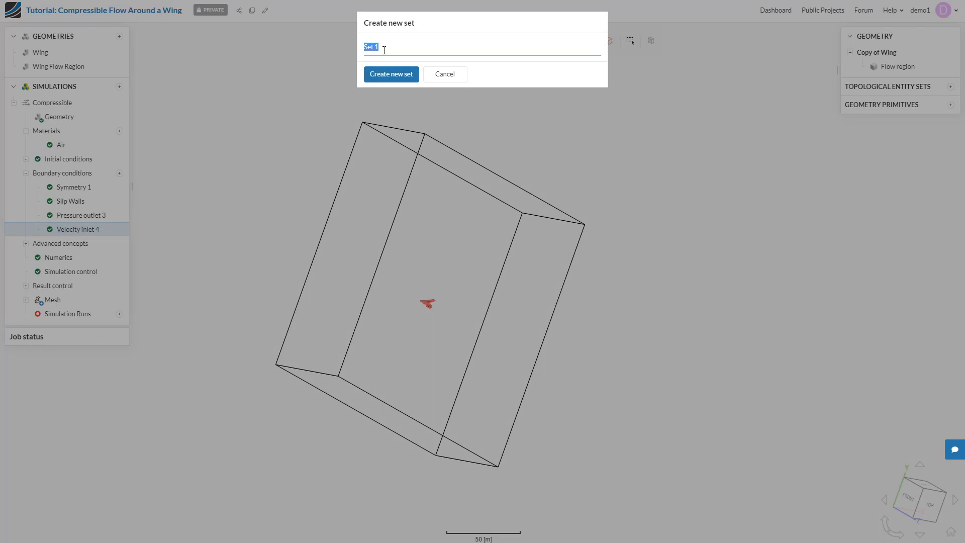
{"action": "type", "text": "Walls"}
{"action": "left_click", "coordinate": [383, 76]}
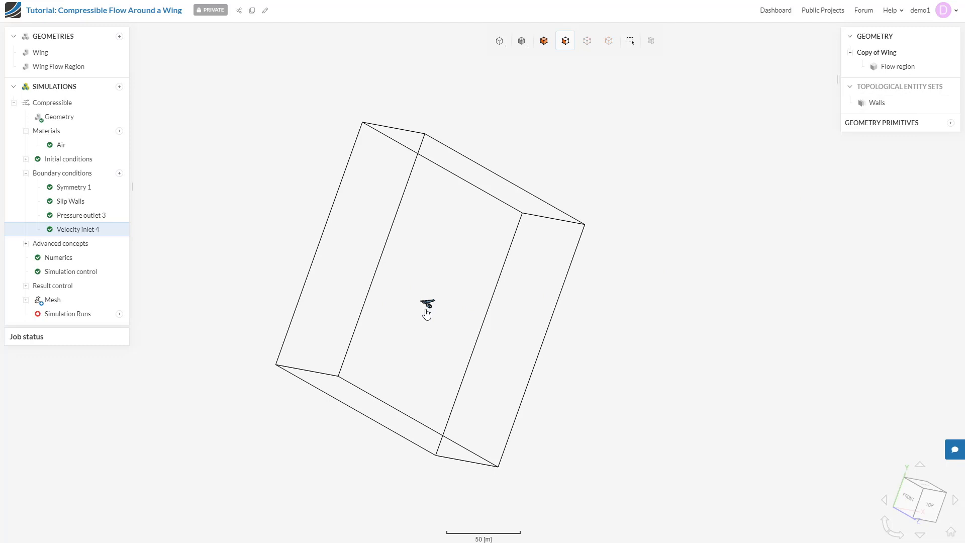
Add a no-slip wall boundary condition with an adiabatic temperature type and assign the Walls entity set to it
{"action": "left_click", "coordinate": [120, 174]}
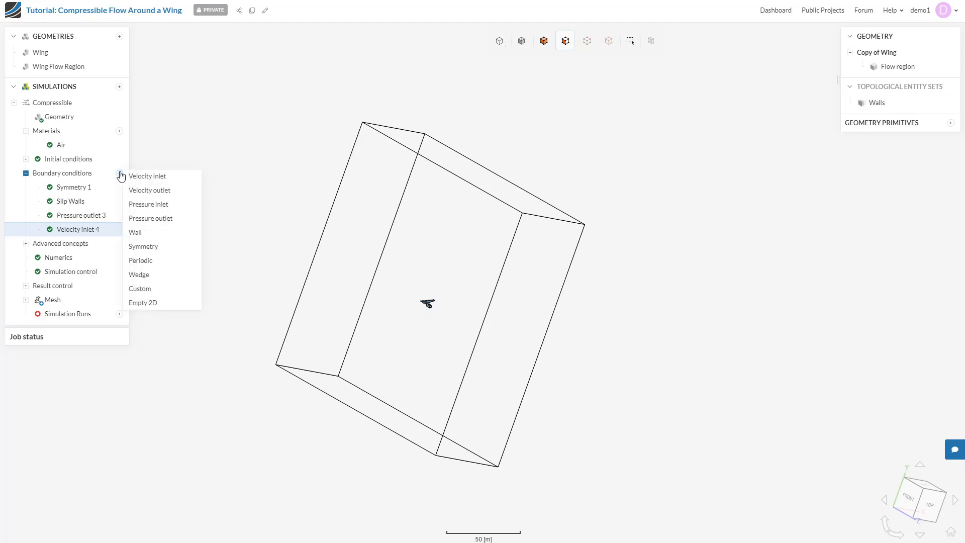
{"action": "left_click", "coordinate": [136, 232]}
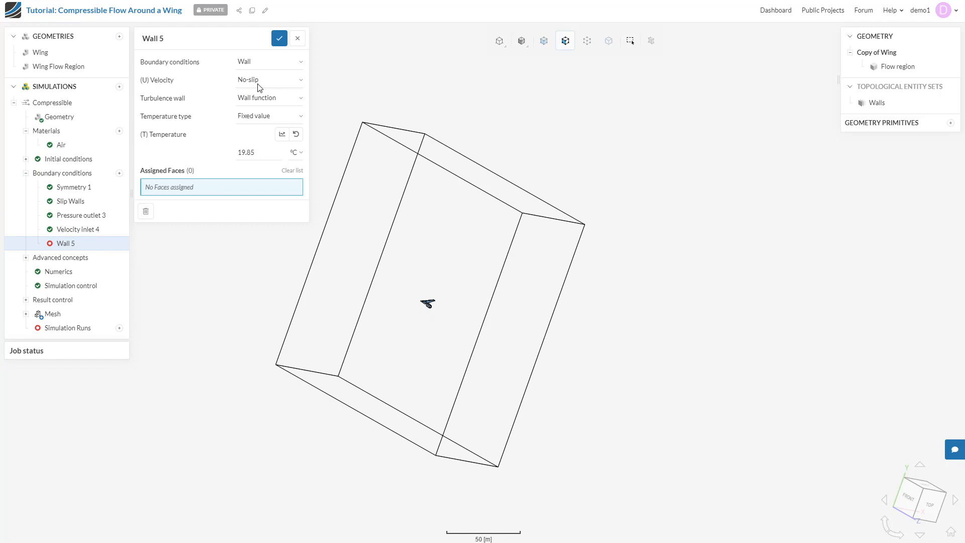
{"action": "left_click", "coordinate": [281, 116]}
{"action": "left_click", "coordinate": [270, 146]}
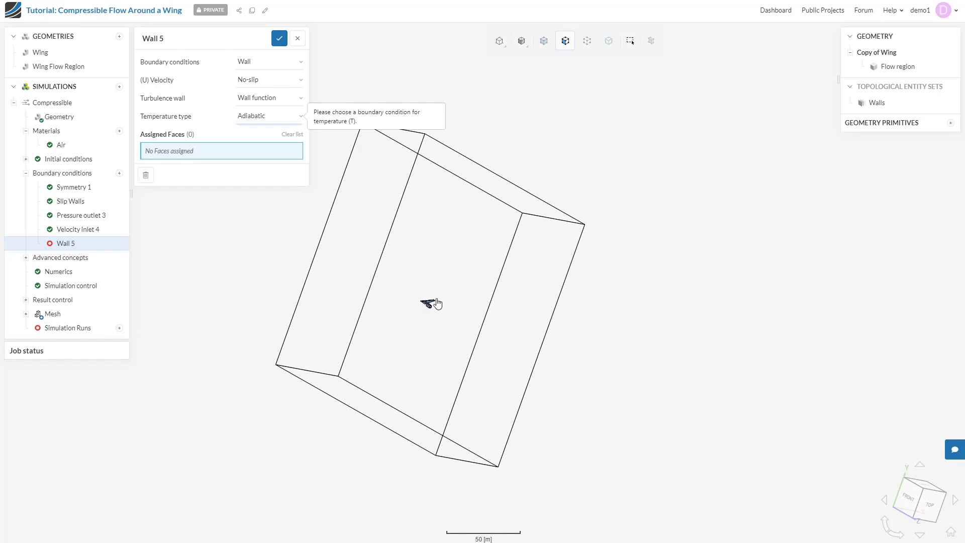
{"action": "left_click", "coordinate": [876, 103]}
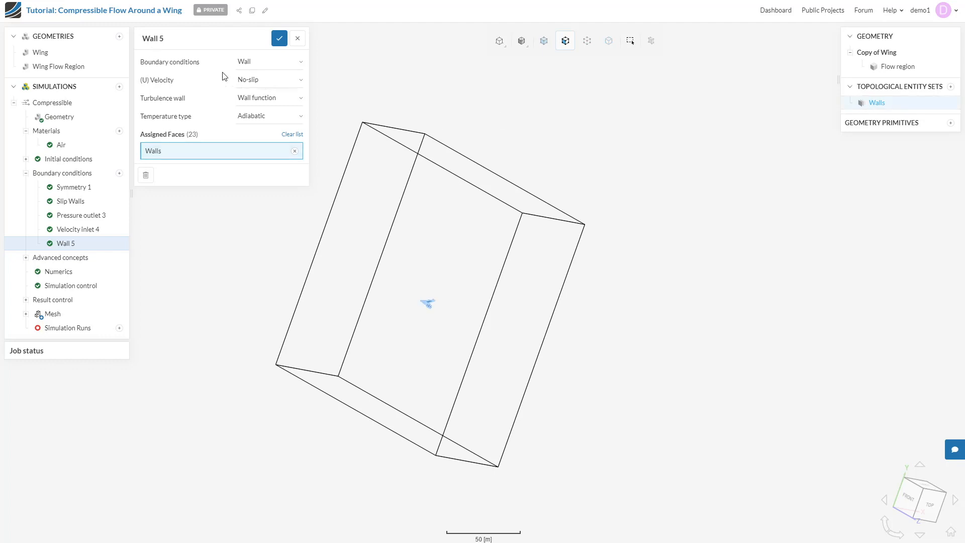
Rename the new wall boundary condition as Noslip and save it
{"action": "left_click", "coordinate": [191, 40]}
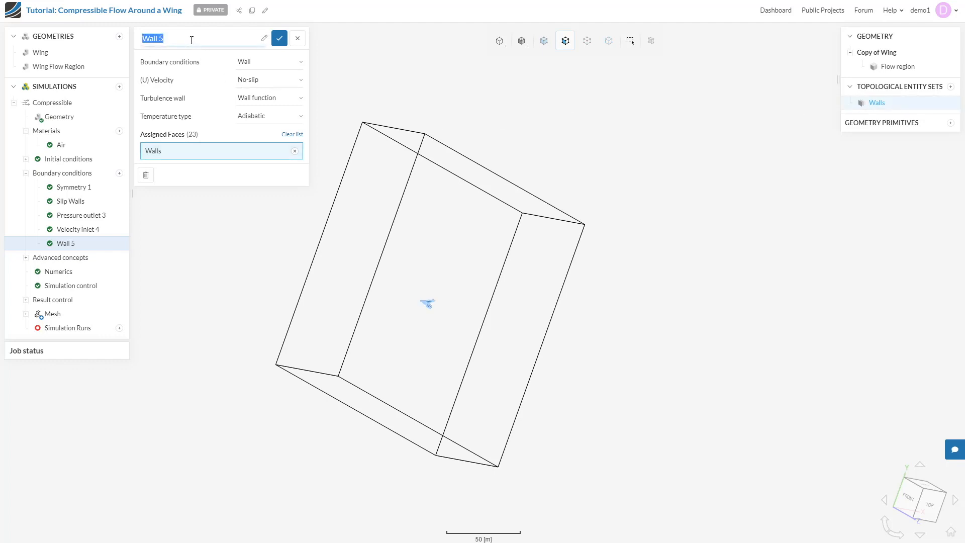
{"action": "type", "text": "Noslip"}
{"action": "left_click", "coordinate": [278, 40]}
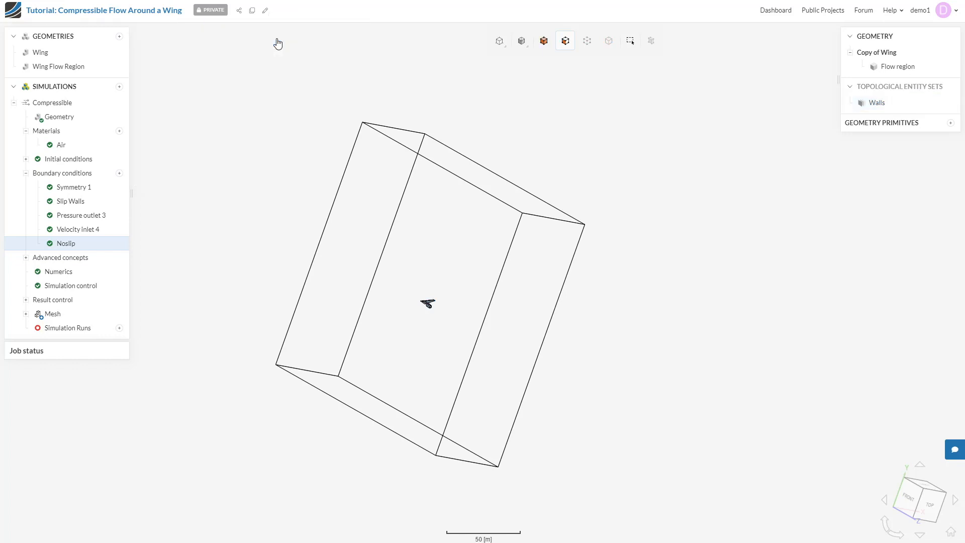
Show all hidden faces of the flow region again
{"action": "right_click", "coordinate": [277, 44]}
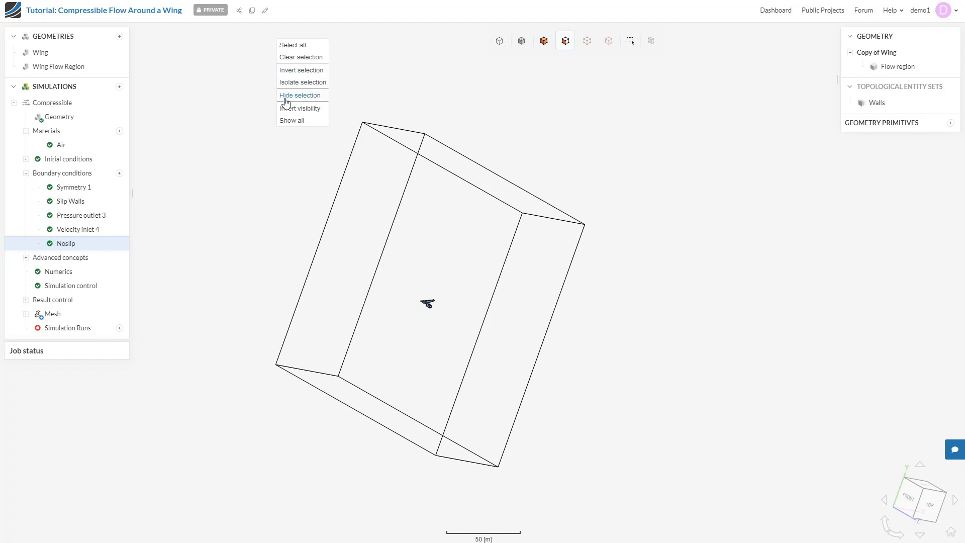
{"action": "left_click", "coordinate": [289, 123]}
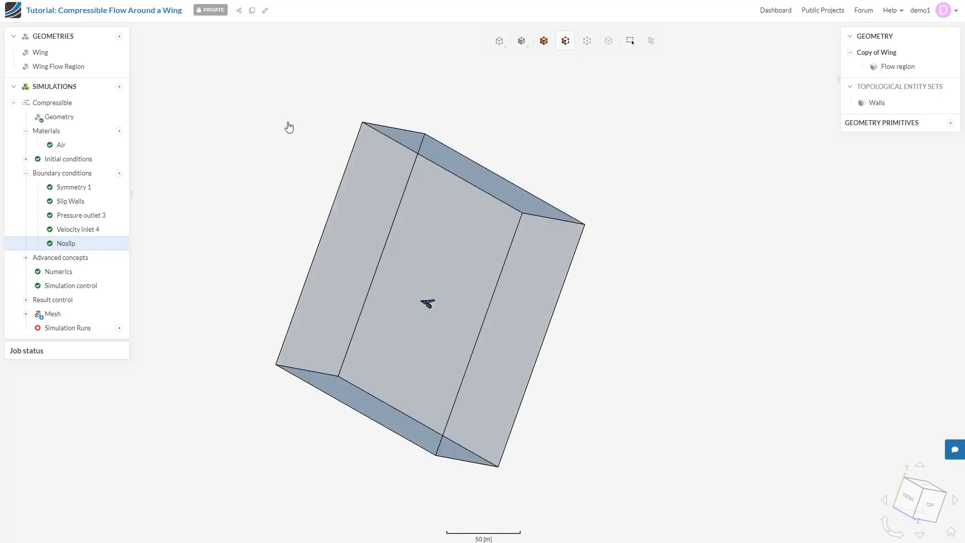
{"action": "left_click_drag", "start_coordinate": [289, 127], "coordinate": [174, 368]}
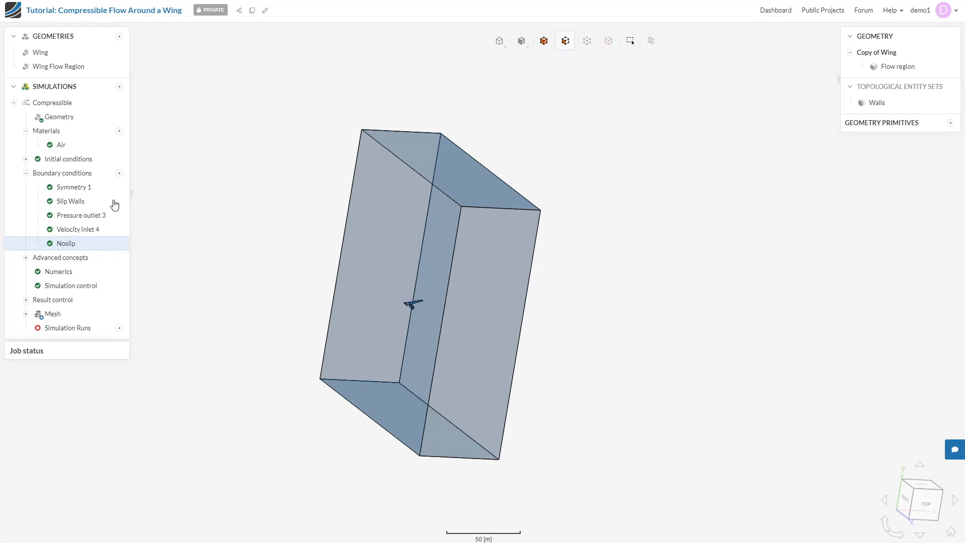
Set the global initial velocity to 0.6071 m/s in y and -1.5871 m/s in z, and save it
{"action": "left_click", "coordinate": [26, 159]}
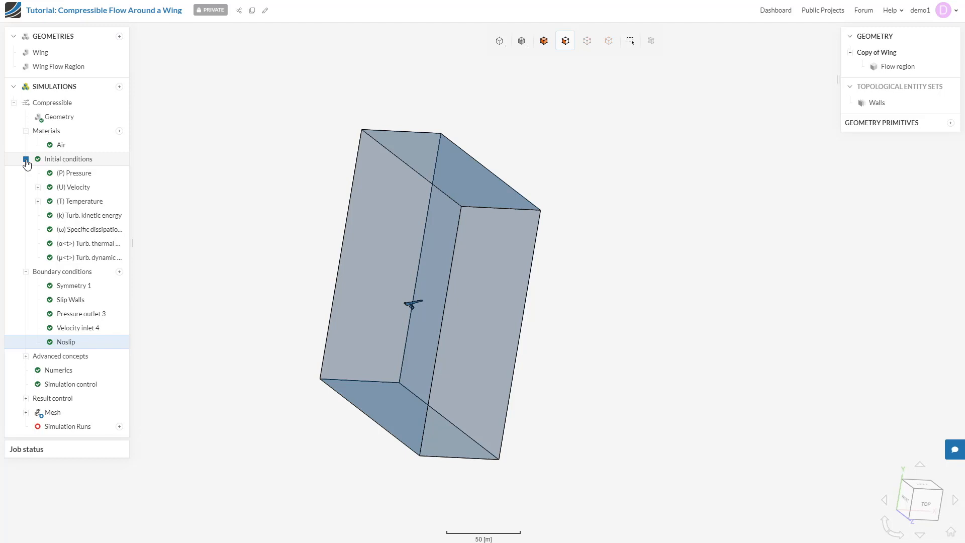
{"action": "left_click", "coordinate": [37, 187]}
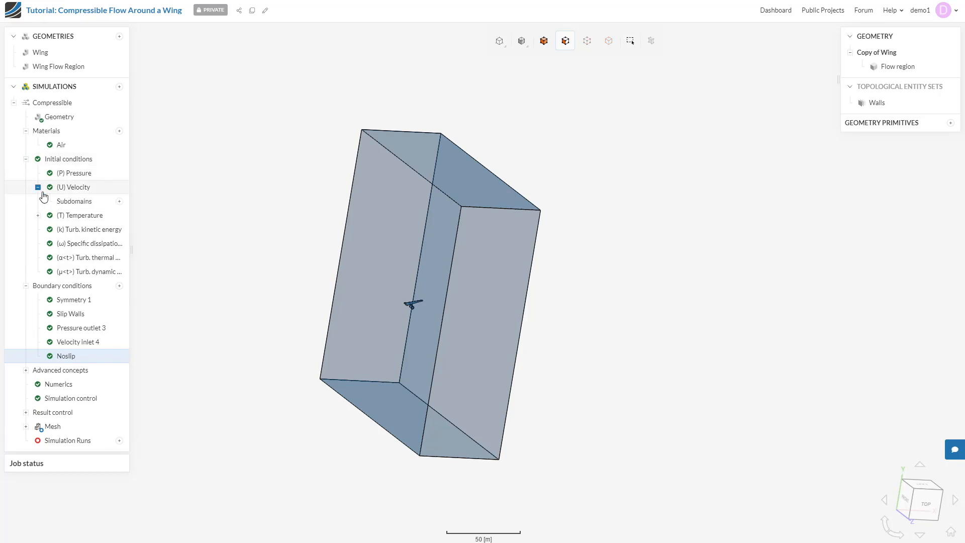
{"action": "left_click", "coordinate": [75, 189]}
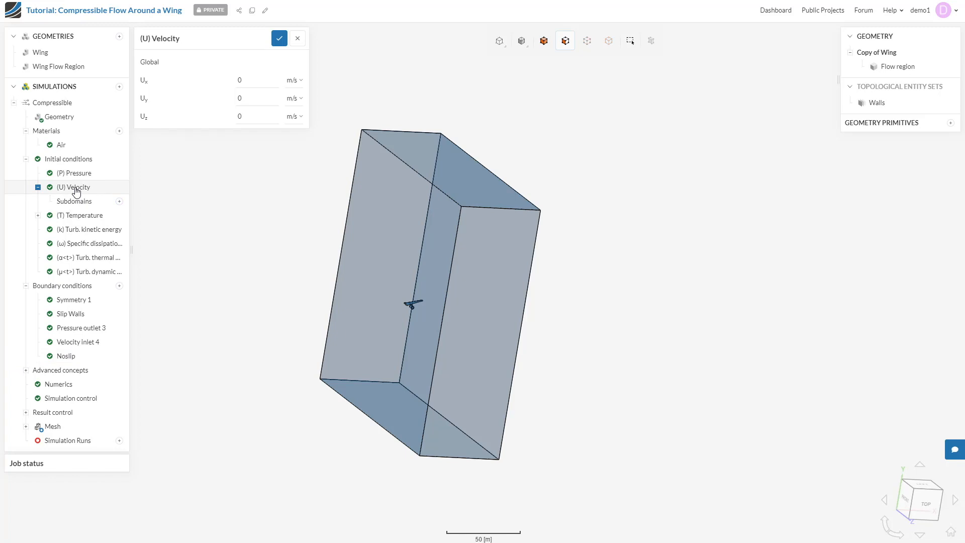
{"action": "double_click", "coordinate": [240, 97]}
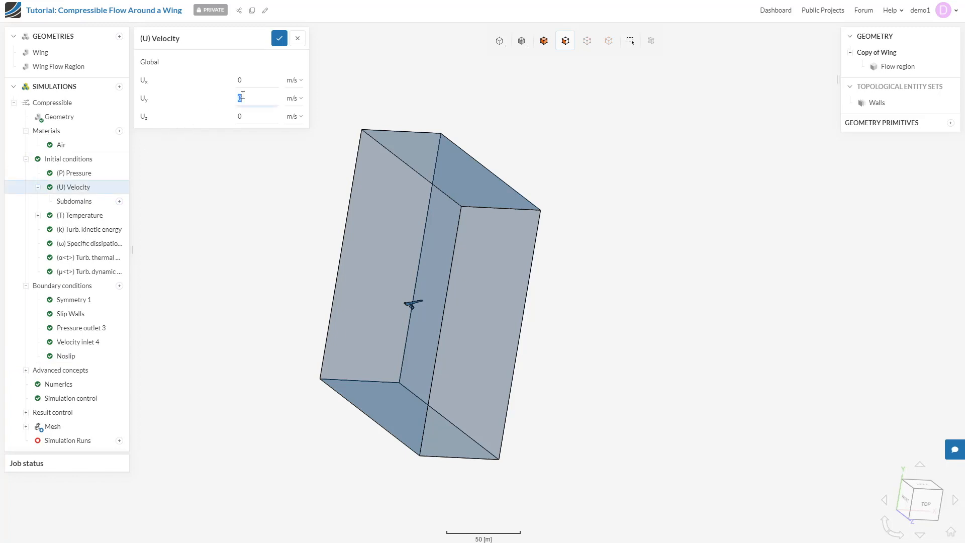
{"action": "type", "text": "0.6071"}
{"action": "double_click", "coordinate": [241, 116]}
{"action": "type", "text": "-1"}
{"action": "type", "text": ".5871"}
{"action": "left_click", "coordinate": [280, 39]}
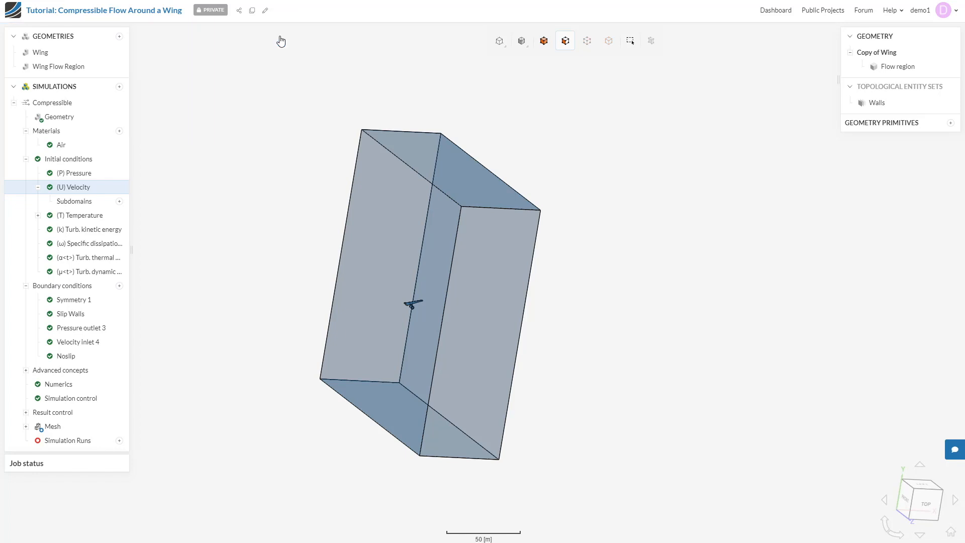
Set the global initial temperature to 0 °C and save it
{"action": "left_click", "coordinate": [72, 217]}
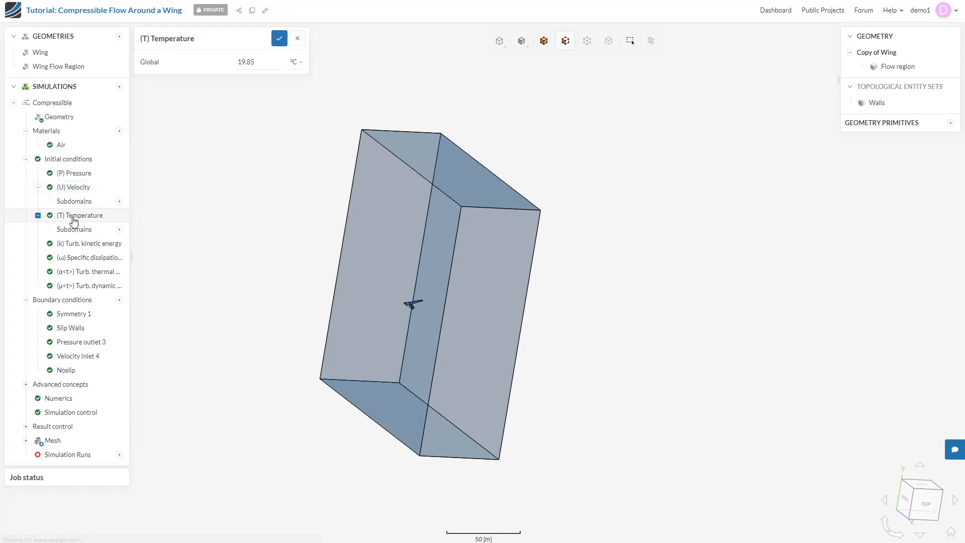
{"action": "double_click", "coordinate": [260, 61]}
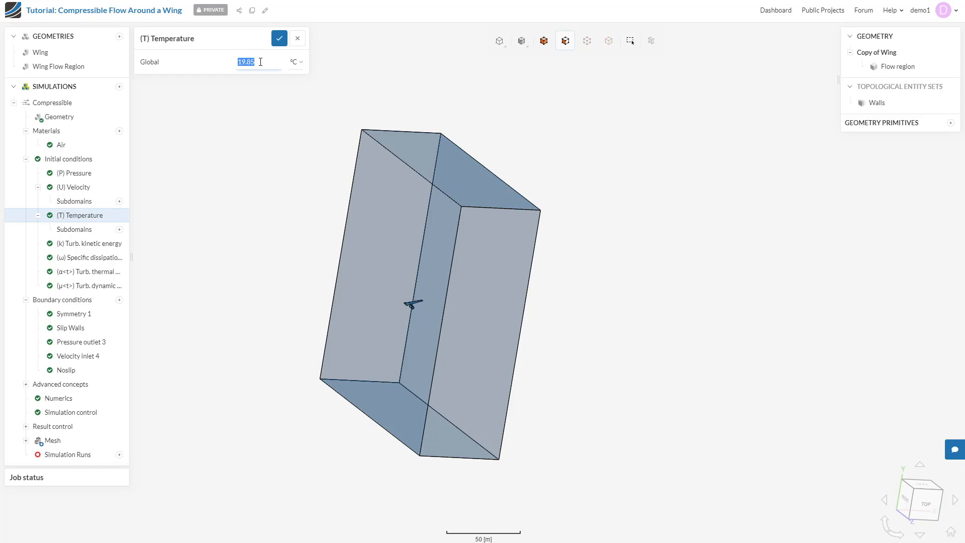
{"action": "type", "text": "0"}
{"action": "left_click", "coordinate": [279, 39]}
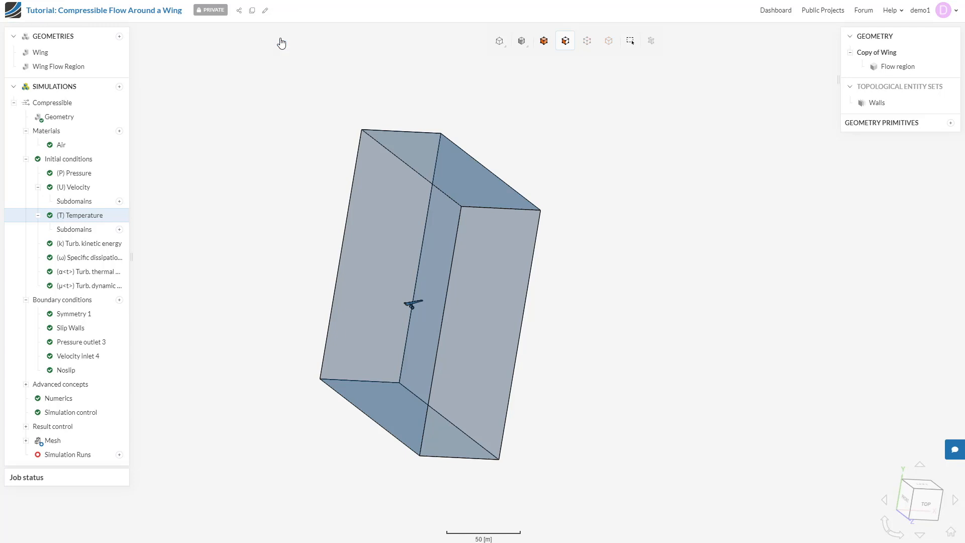
Set the number of non-orthogonal correctors in the numerics to 2 and save the settings
{"action": "left_click", "coordinate": [49, 400]}
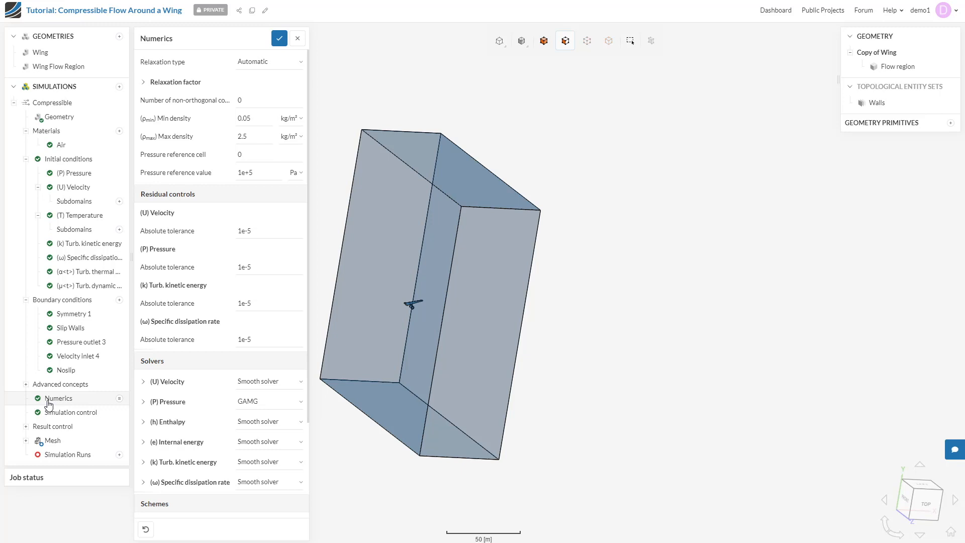
{"action": "double_click", "coordinate": [253, 97]}
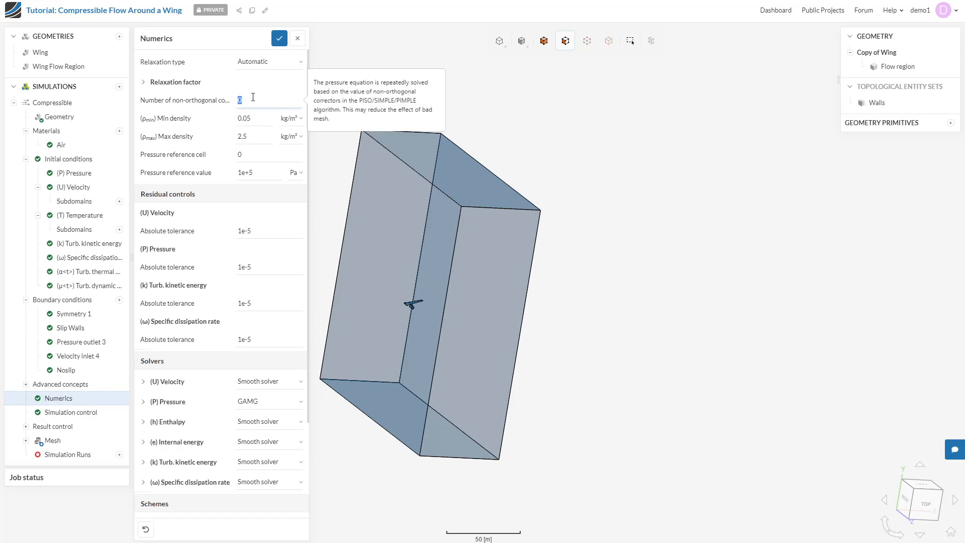
{"action": "type", "text": "2"}
{"action": "left_click", "coordinate": [278, 43]}
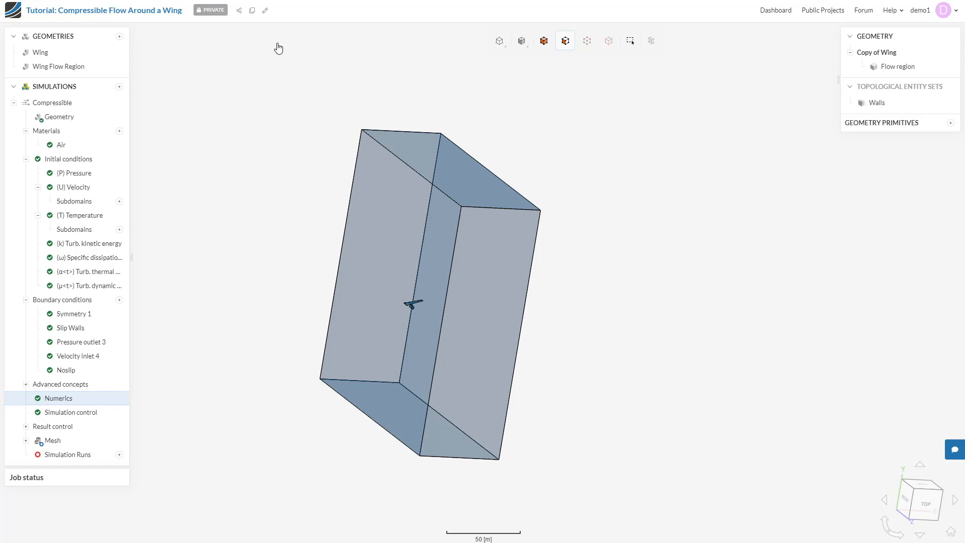
Configure the simulation control with a 2000 s end time, a write interval of 2000 and a 30000 s maximum runtime
{"action": "left_click", "coordinate": [93, 416]}
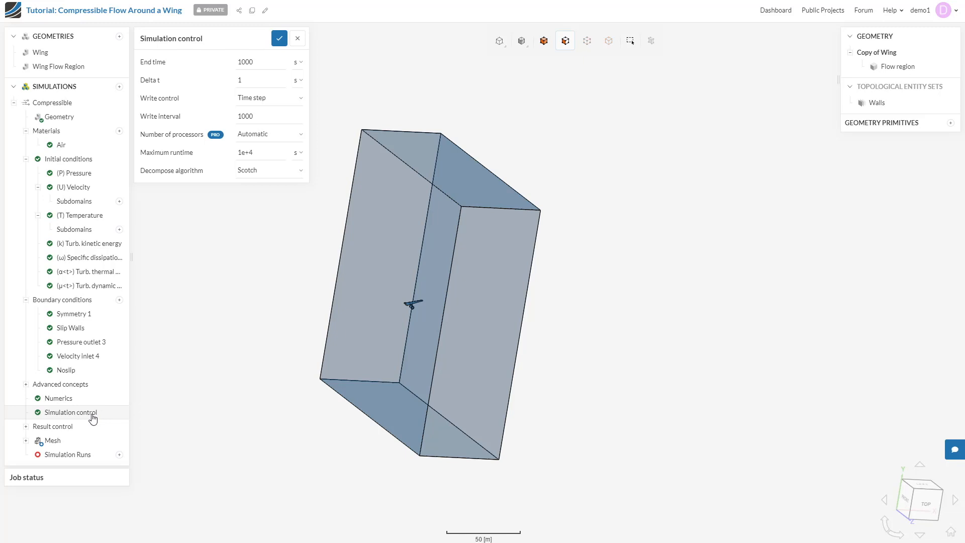
{"action": "double_click", "coordinate": [258, 62]}
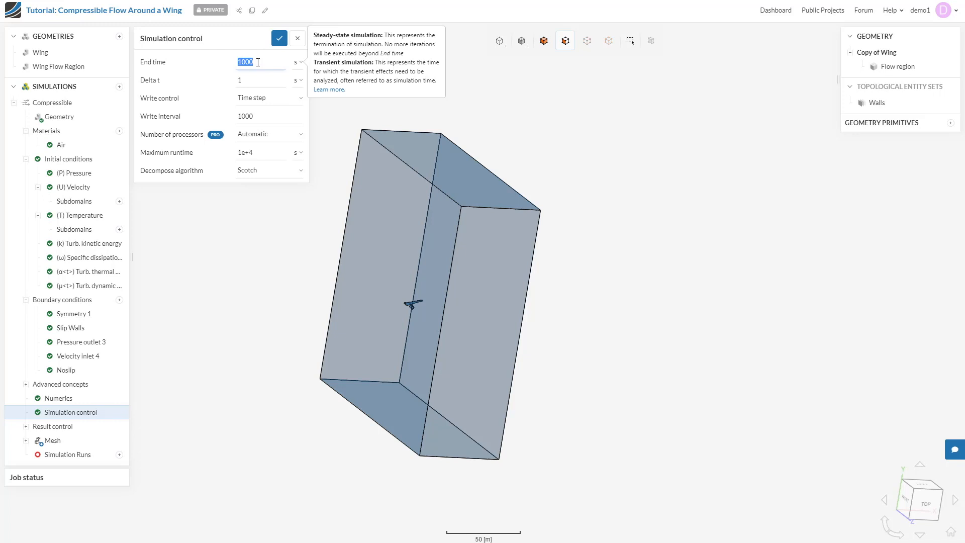
{"action": "key", "text": "Tab"}
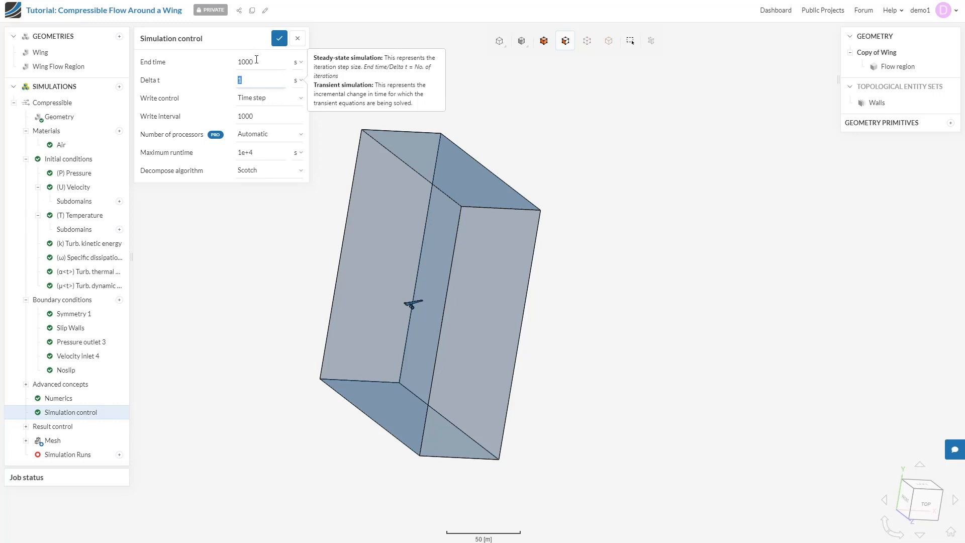
{"action": "double_click", "coordinate": [256, 59]}
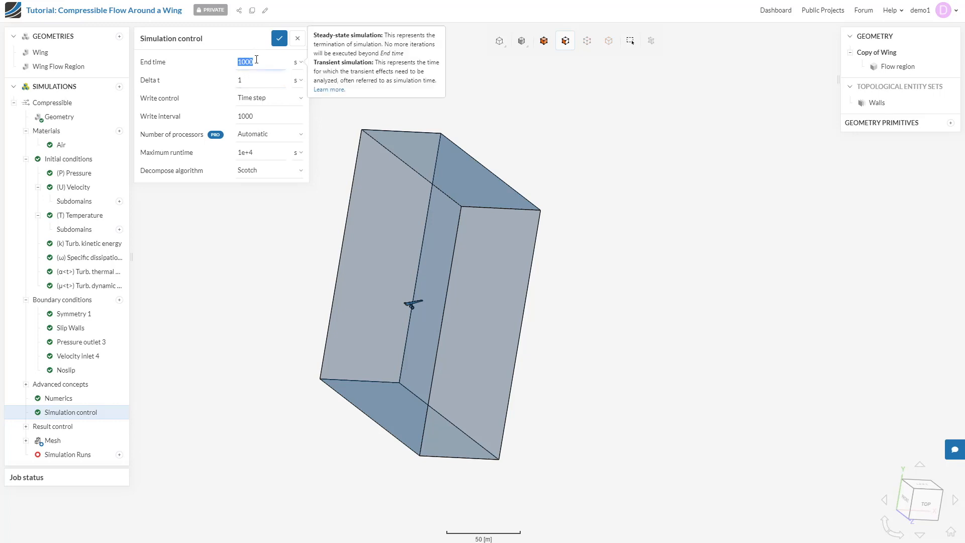
{"action": "type", "text": "2000"}
{"action": "double_click", "coordinate": [266, 115]}
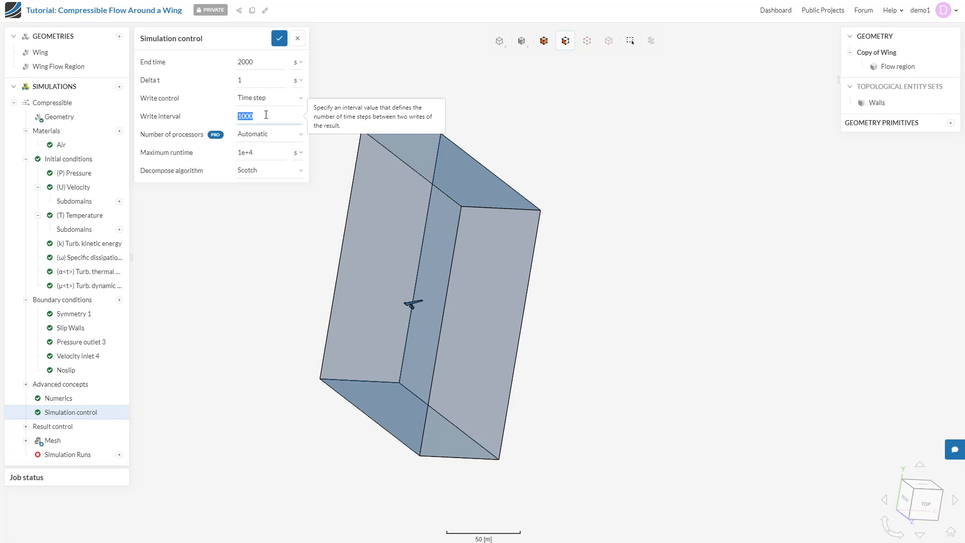
{"action": "type", "text": "2000"}
{"action": "left_click", "coordinate": [260, 151]}
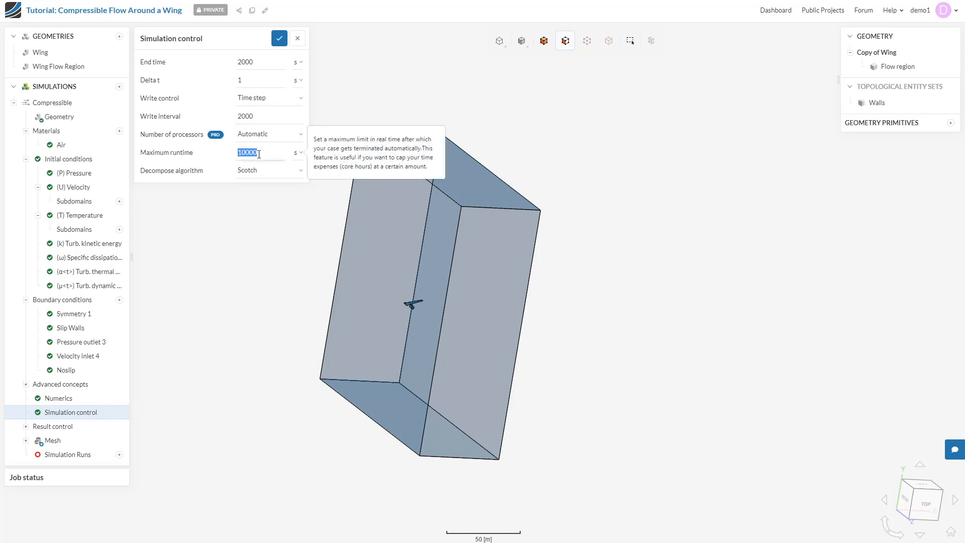
{"action": "type", "text": "30000"}
{"action": "left_click", "coordinate": [279, 39]}
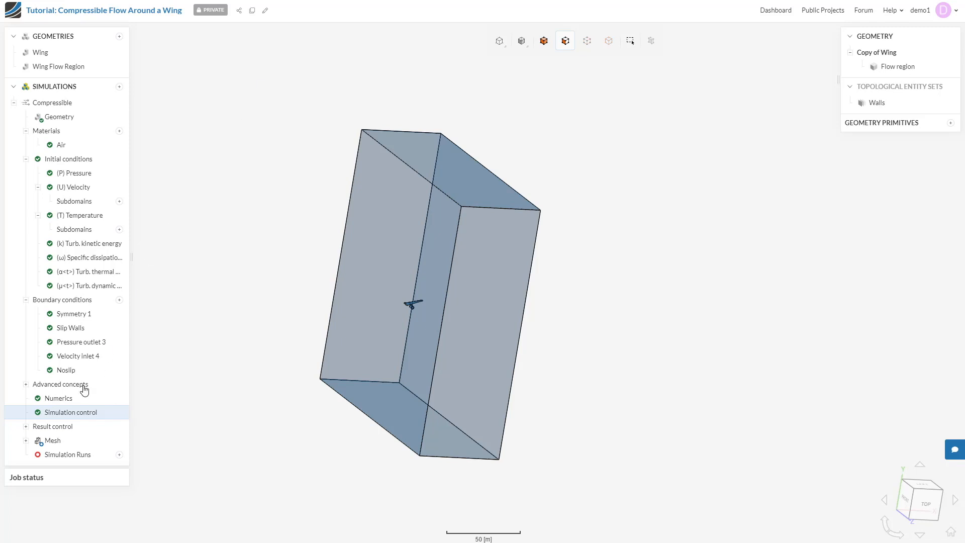
Add a forces and moments result control for the Walls entity set with a write interval of 10
{"action": "left_click", "coordinate": [39, 427]}
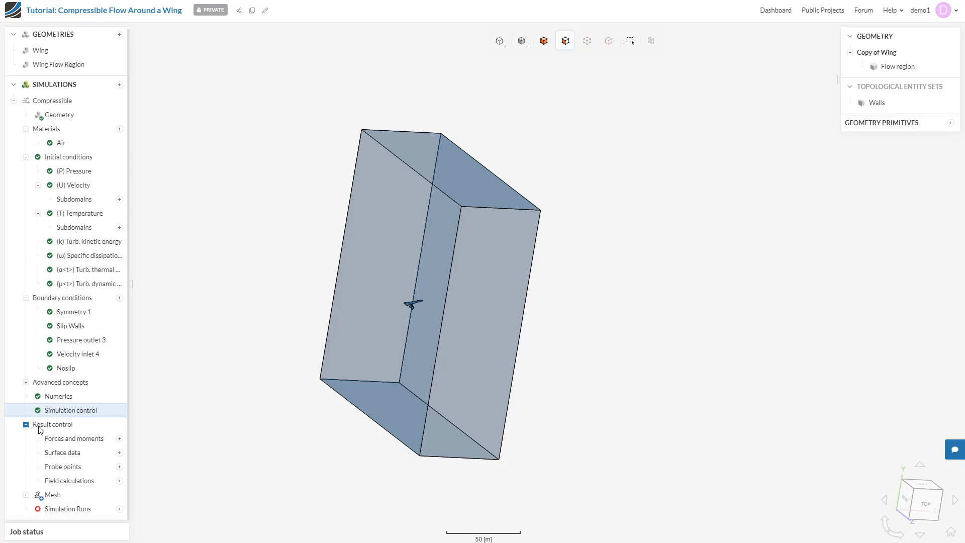
{"action": "left_click", "coordinate": [69, 442]}
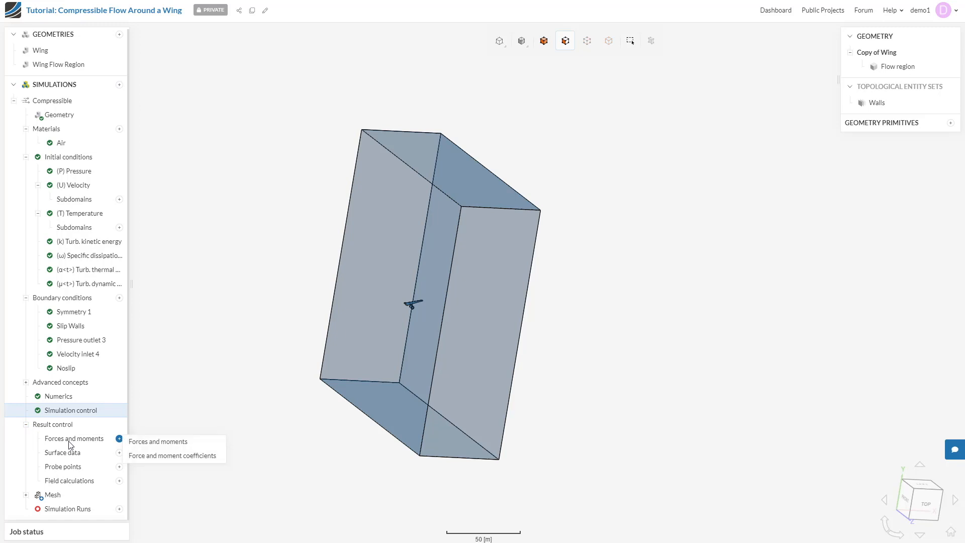
{"action": "left_click", "coordinate": [153, 444]}
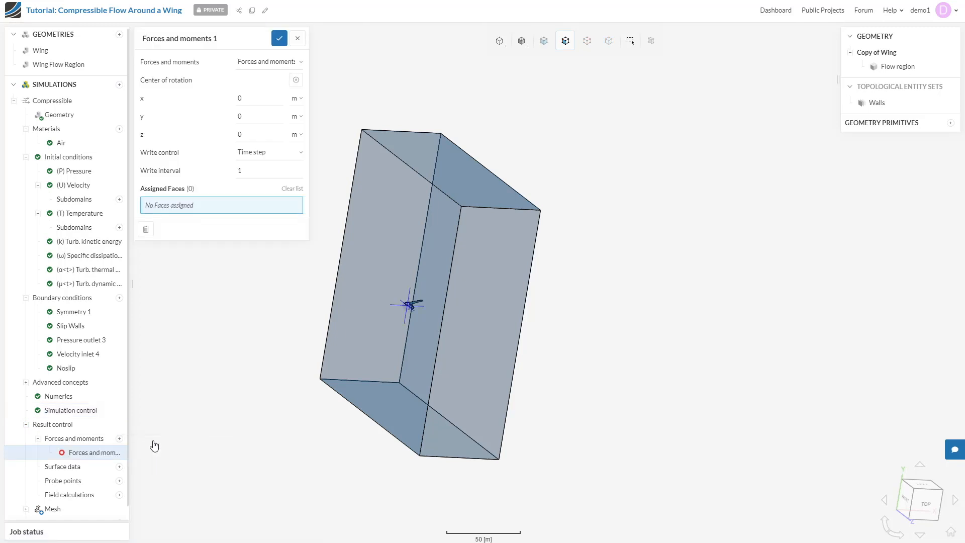
{"action": "left_click", "coordinate": [877, 103]}
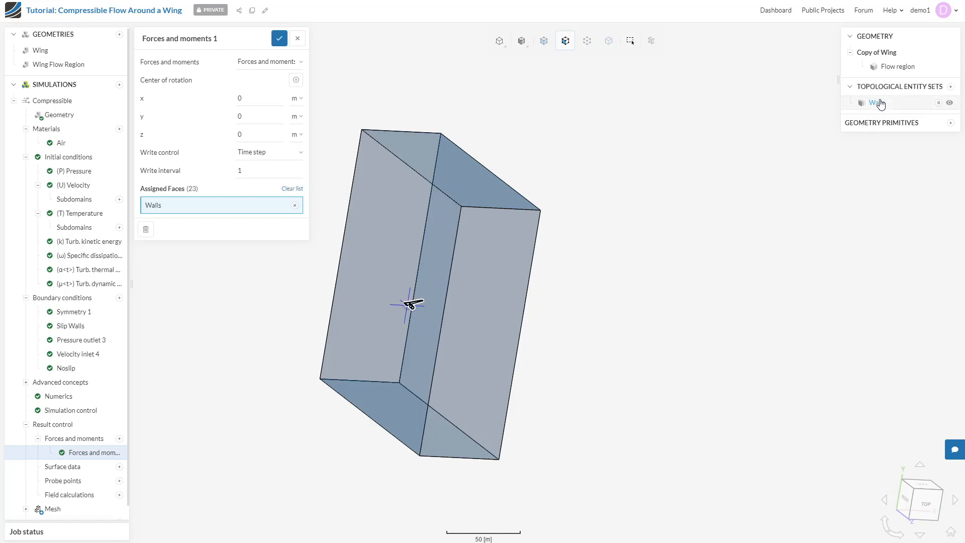
{"action": "double_click", "coordinate": [248, 170]}
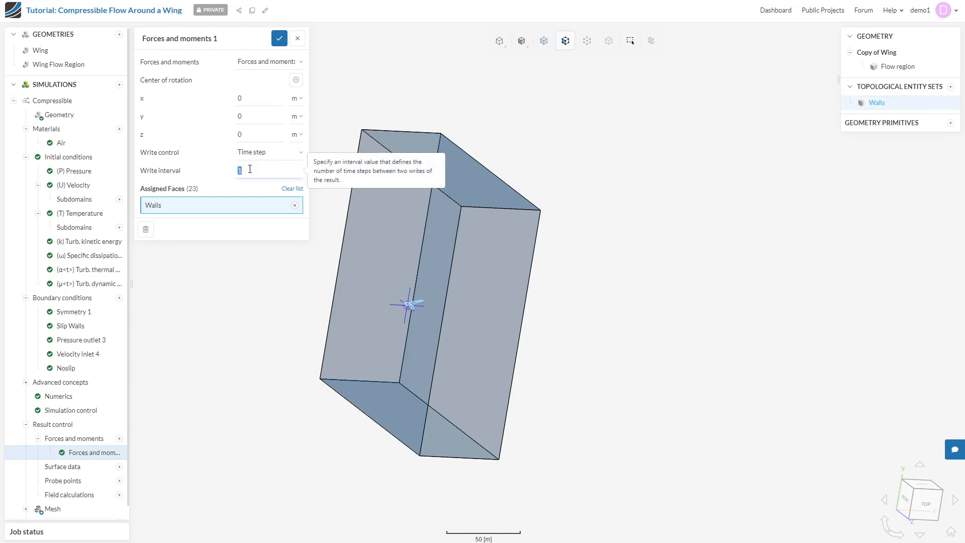
{"action": "type", "text": "10"}
{"action": "left_click", "coordinate": [278, 38]}
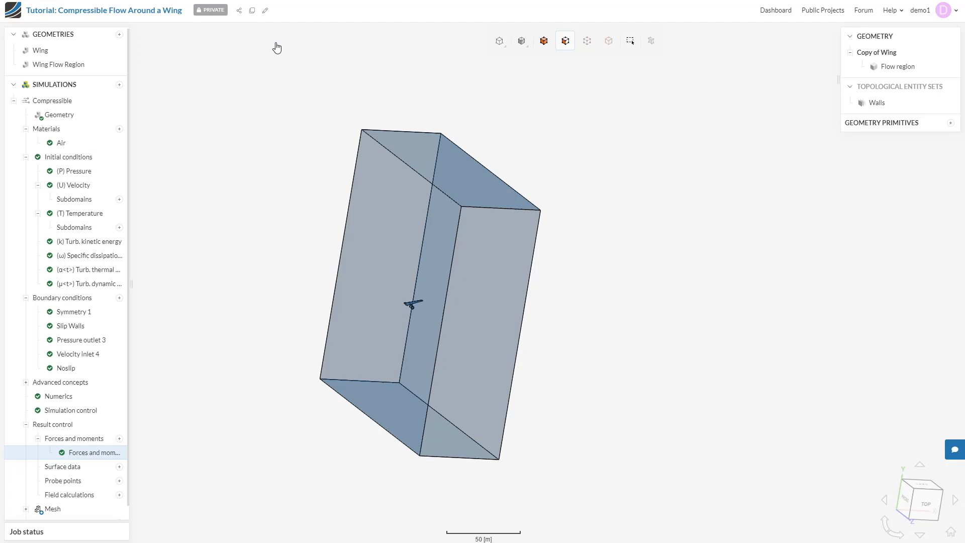
Add an area average result control named "Area average inlet" with a write interval of 10 on the flow region's inlet face and save it
{"action": "left_click", "coordinate": [119, 466]}
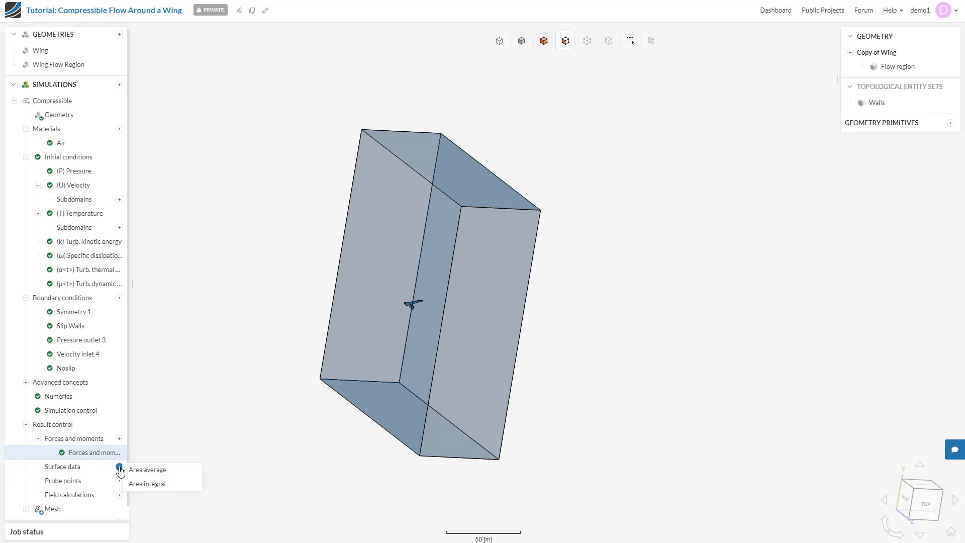
{"action": "left_click", "coordinate": [137, 469]}
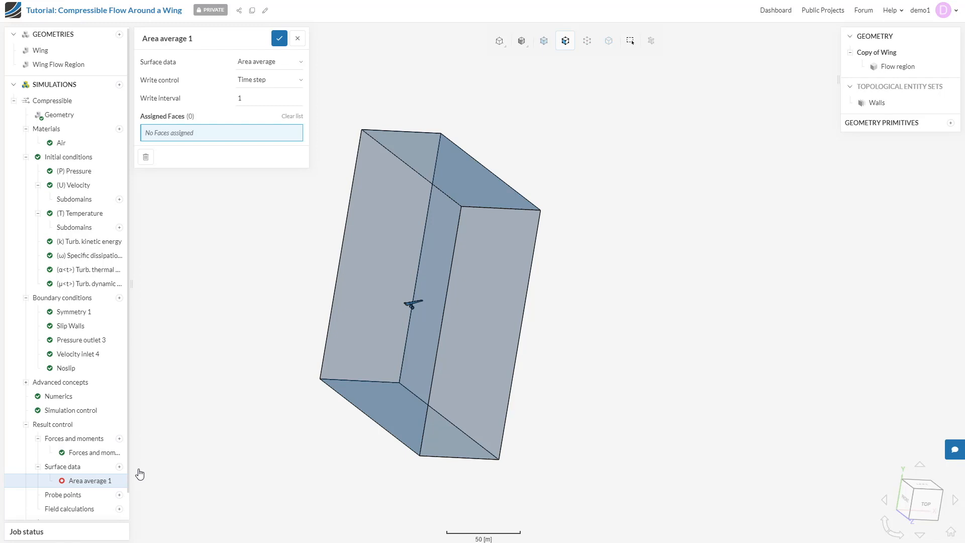
{"action": "double_click", "coordinate": [267, 97]}
{"action": "type", "text": "10"}
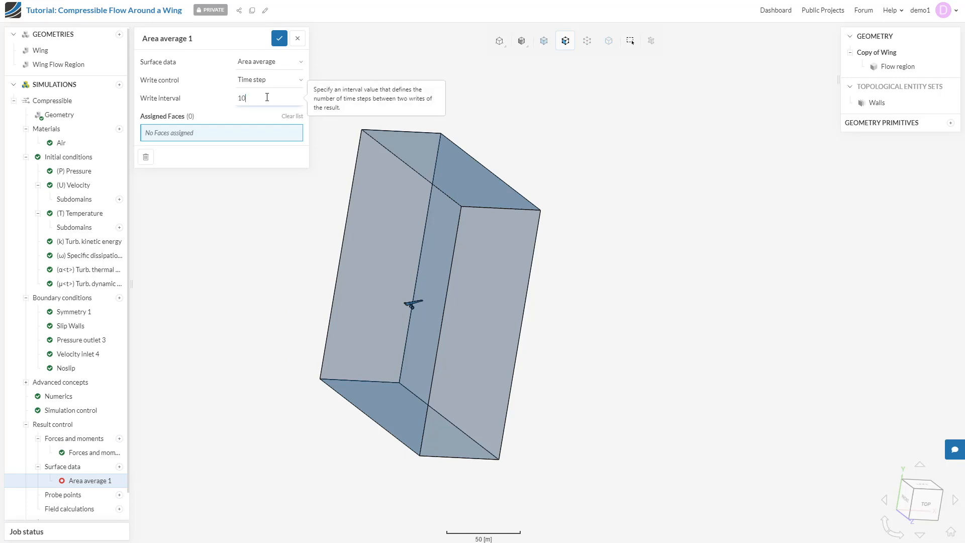
{"action": "left_click", "coordinate": [209, 40]}
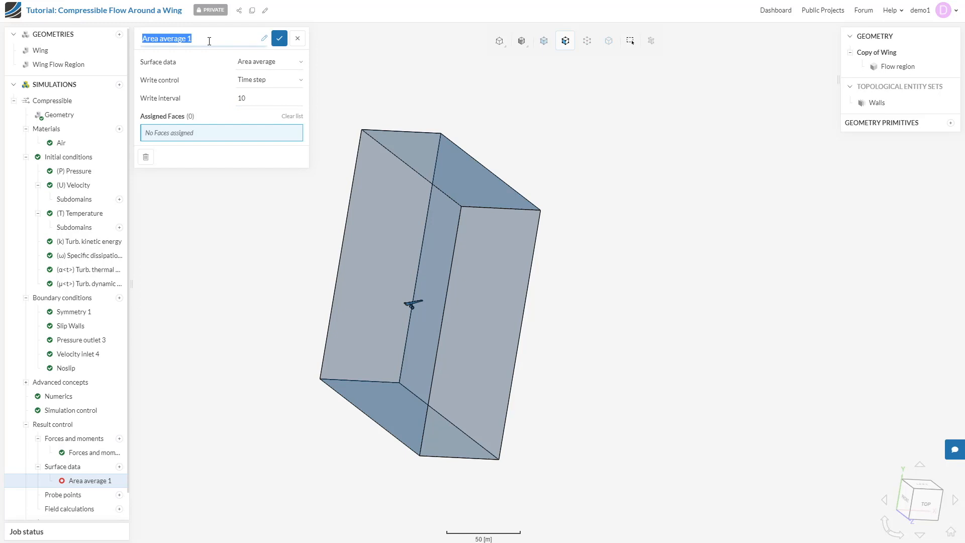
{"action": "left_click", "coordinate": [227, 39]}
{"action": "key", "text": "BackSpace"}
{"action": "type", "text": "inlet"}
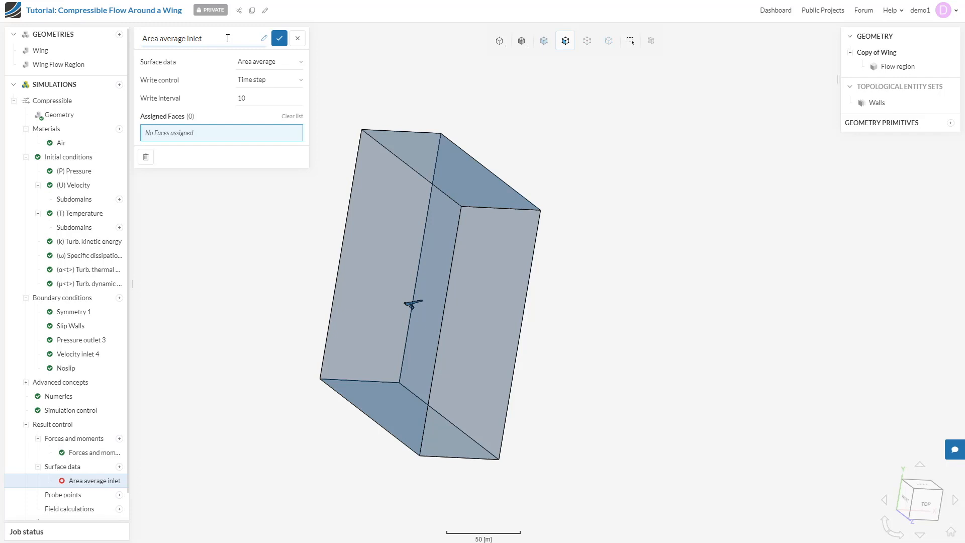
{"action": "left_click", "coordinate": [467, 330]}
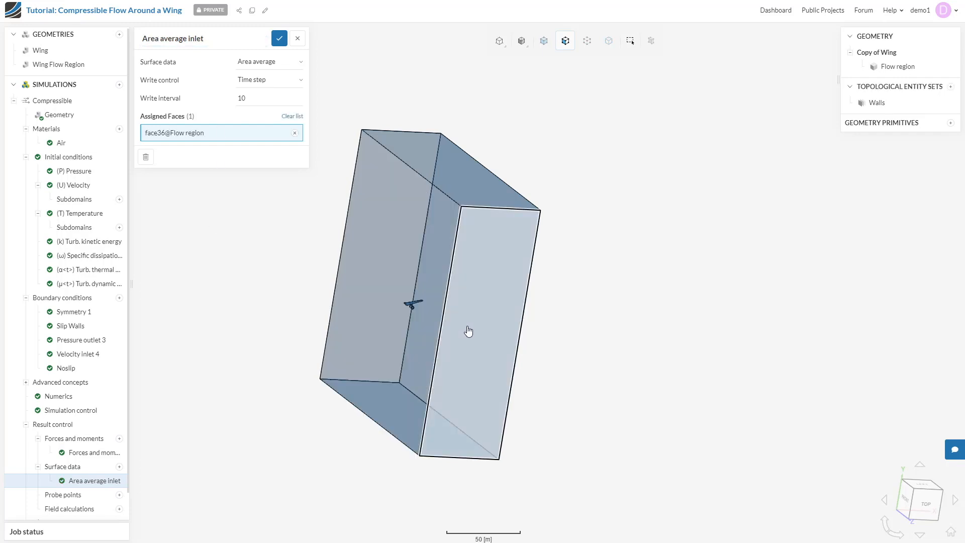
{"action": "left_click", "coordinate": [280, 38]}
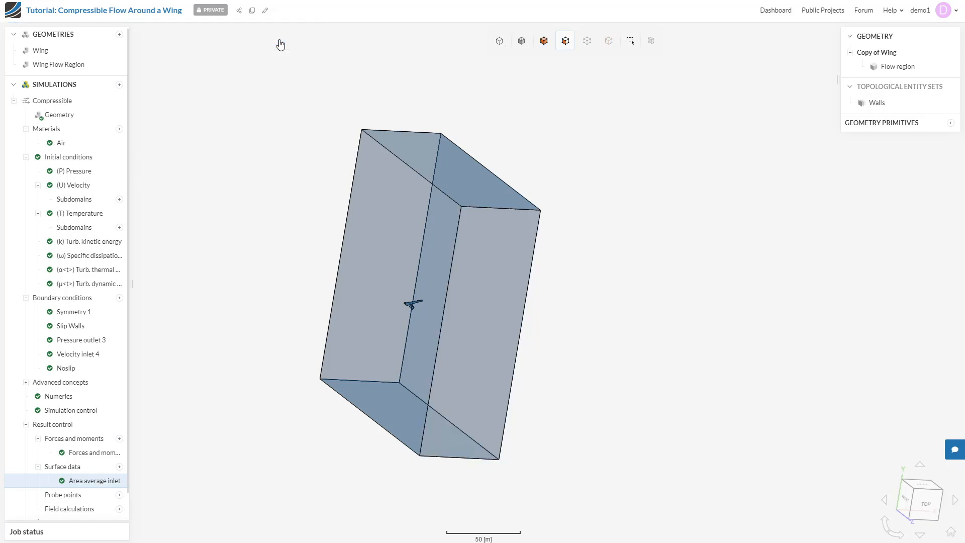
Add a second area average result control named "Area average outlet" with a write interval of 10 on the flow region's outlet face
{"action": "left_click", "coordinate": [120, 466]}
{"action": "left_click", "coordinate": [135, 470]}
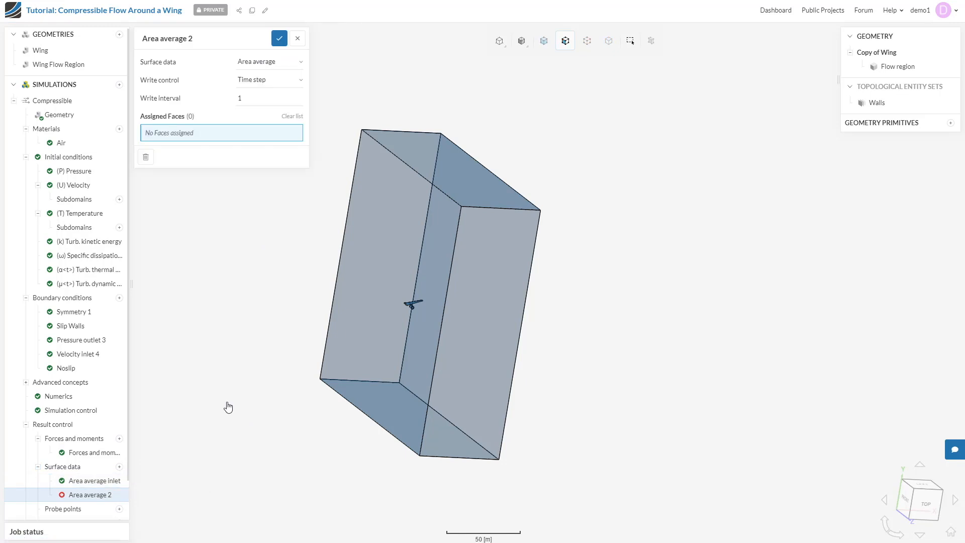
{"action": "triple_click", "coordinate": [265, 38]}
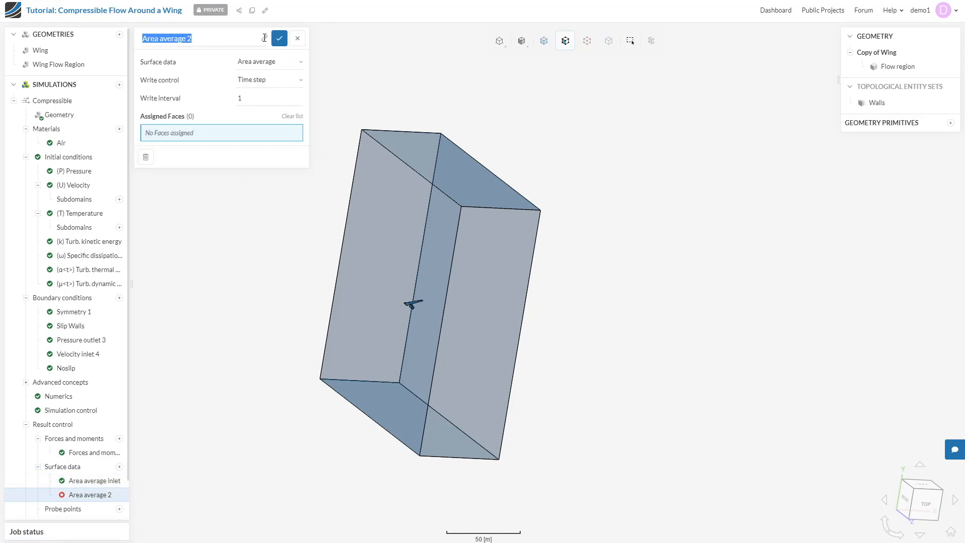
{"action": "left_click", "coordinate": [224, 37]}
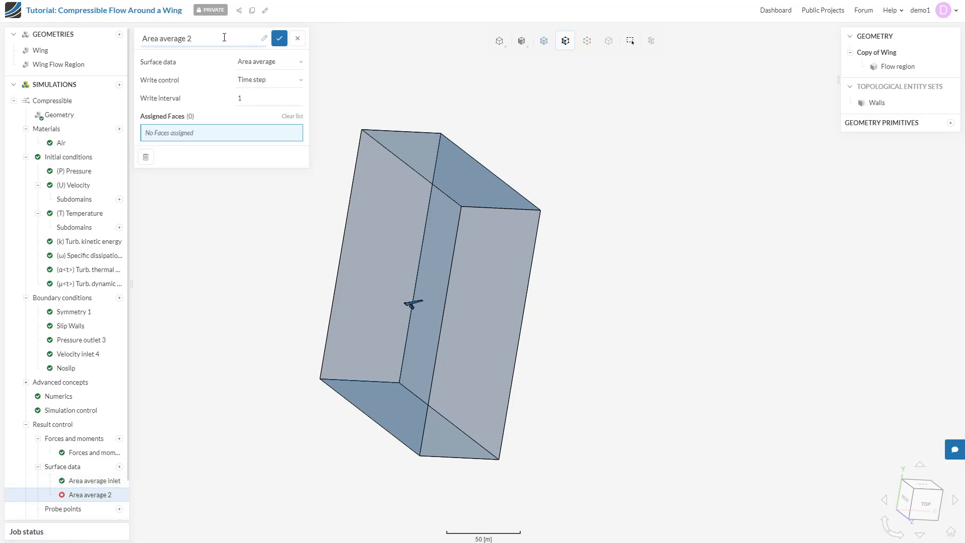
{"action": "key", "text": "BackSpace"}
{"action": "type", "text": "outlet"}
{"action": "left_click", "coordinate": [245, 98]}
{"action": "type", "text": "0"}
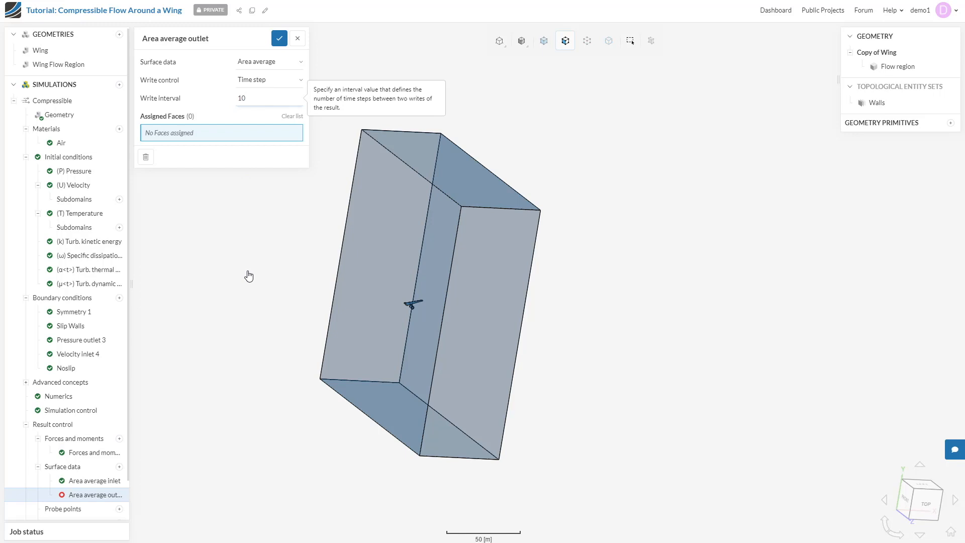
{"action": "left_click_drag", "start_coordinate": [248, 276], "coordinate": [625, 385]}
{"action": "left_click", "coordinate": [415, 294]}
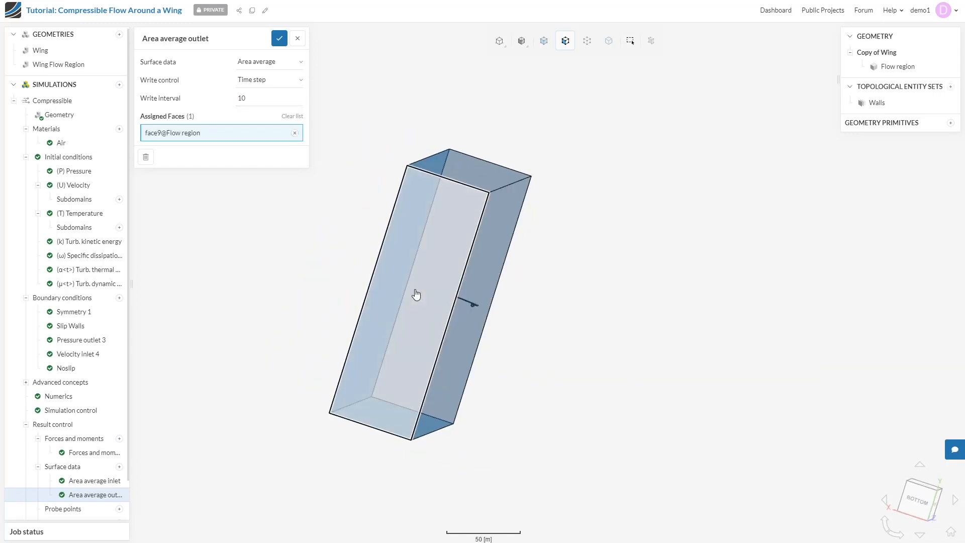
{"action": "left_click", "coordinate": [278, 38]}
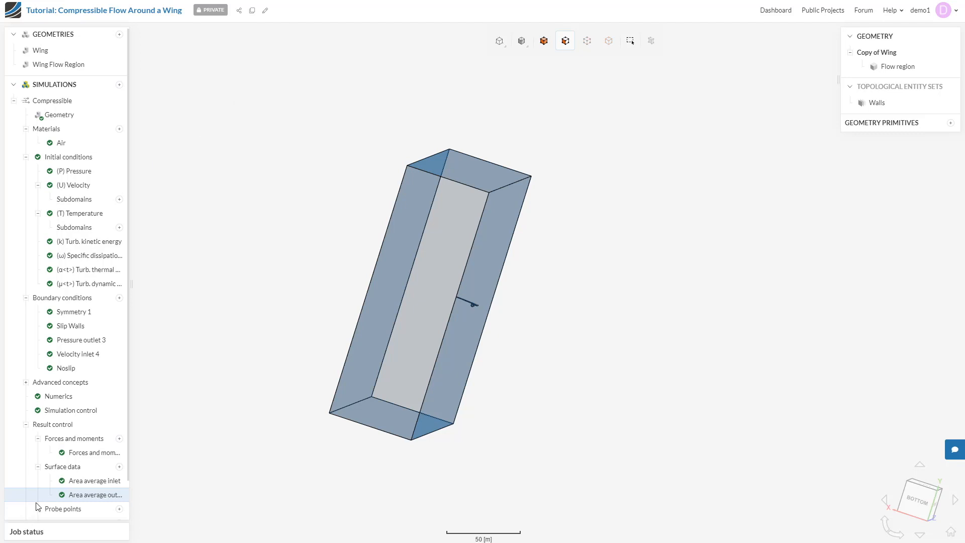
Turn off automatic boundary layers and physics-based meshing in the mesh settings and save them
{"action": "scroll", "coordinate": [52, 463], "scroll_direction": "down", "scroll_amount": 1}
{"action": "left_click", "coordinate": [67, 497]}
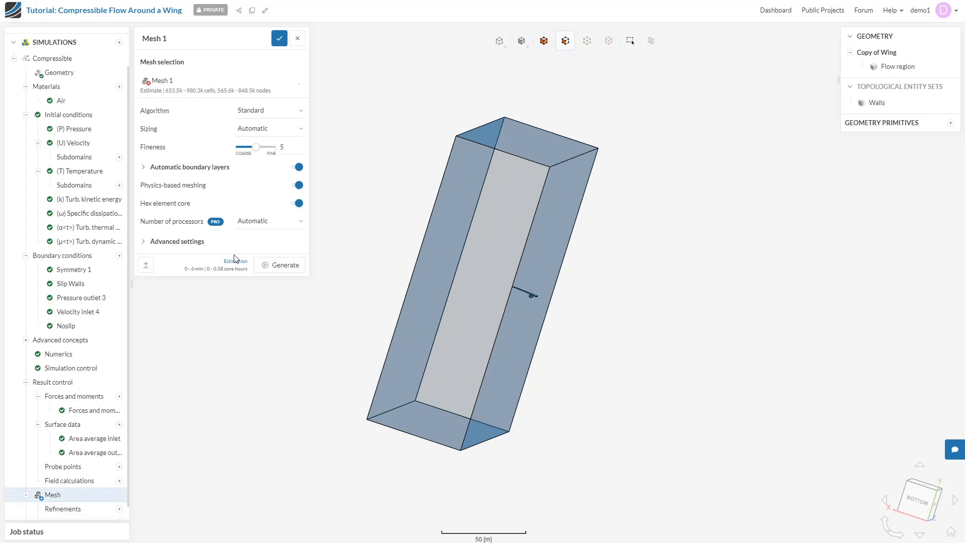
{"action": "left_click", "coordinate": [297, 167]}
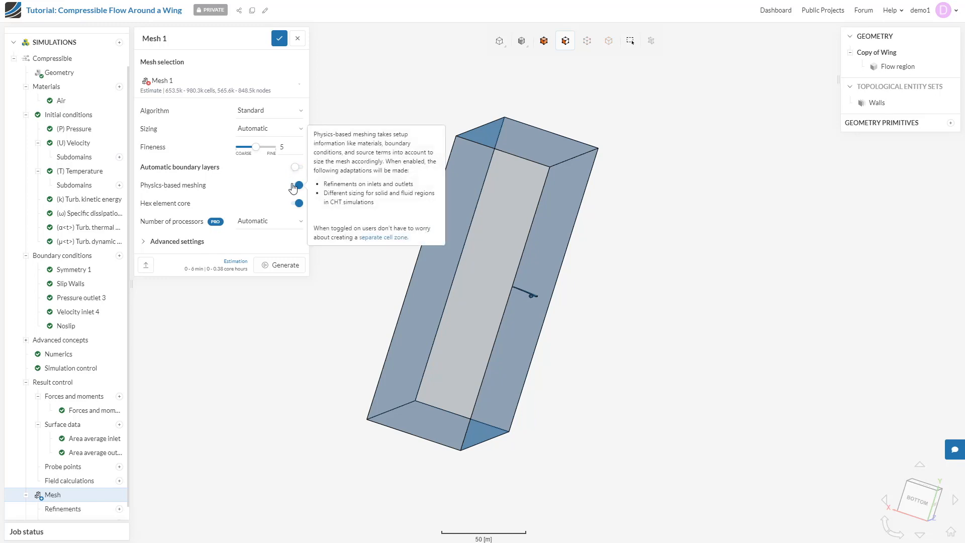
{"action": "left_click", "coordinate": [296, 185]}
{"action": "left_click", "coordinate": [279, 38]}
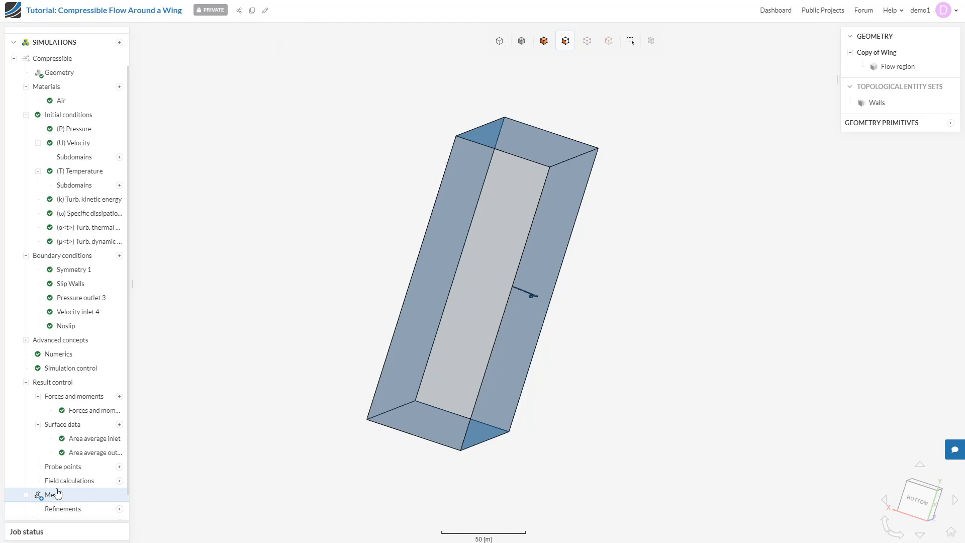
Add a local element size mesh refinement with a 0.07 m maximum edge length on the Walls entity set
{"action": "scroll", "coordinate": [55, 488], "scroll_direction": "down", "scroll_amount": 1}
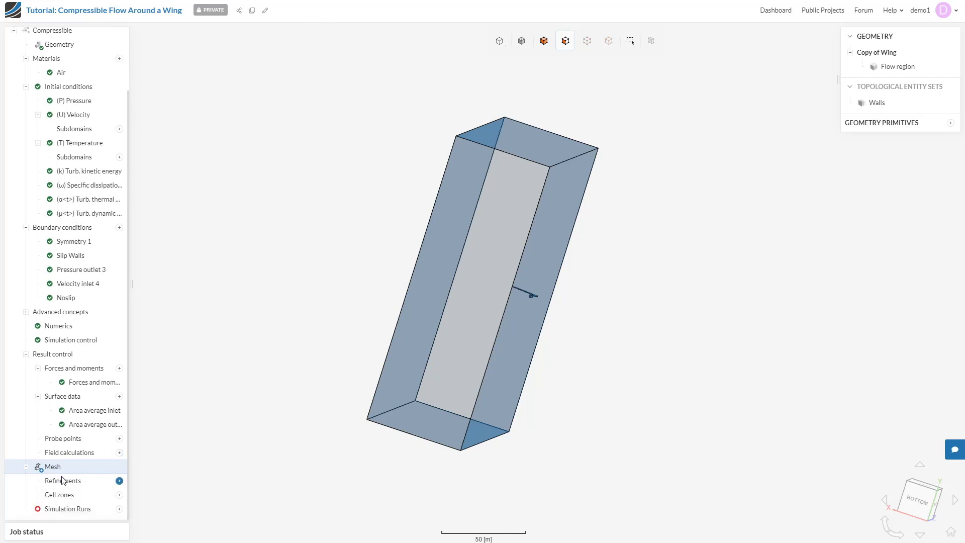
{"action": "left_click", "coordinate": [120, 482]}
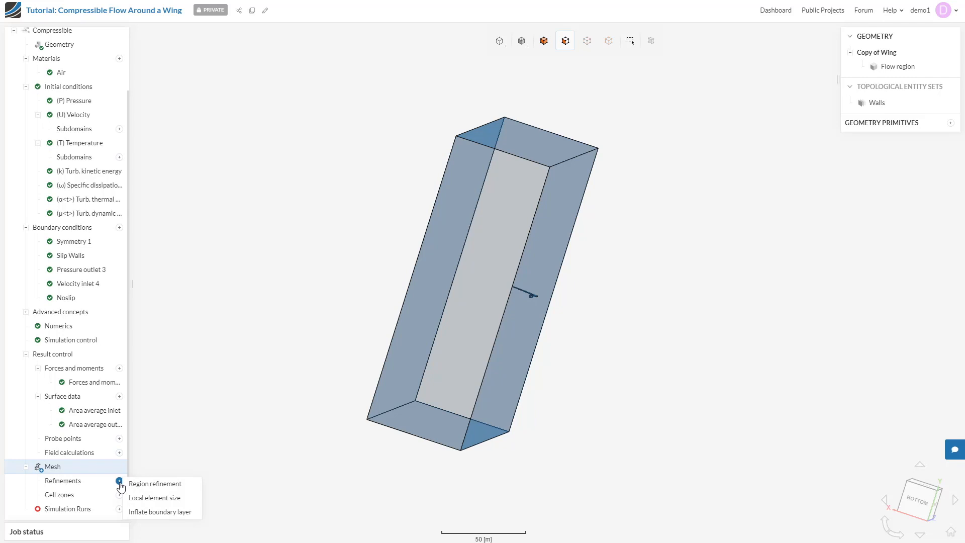
{"action": "left_click", "coordinate": [154, 498]}
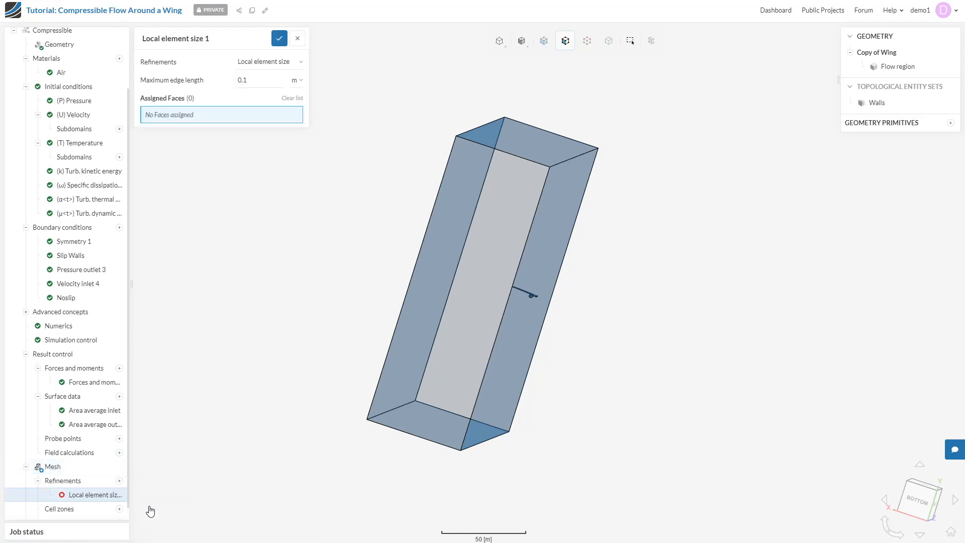
{"action": "double_click", "coordinate": [242, 80]}
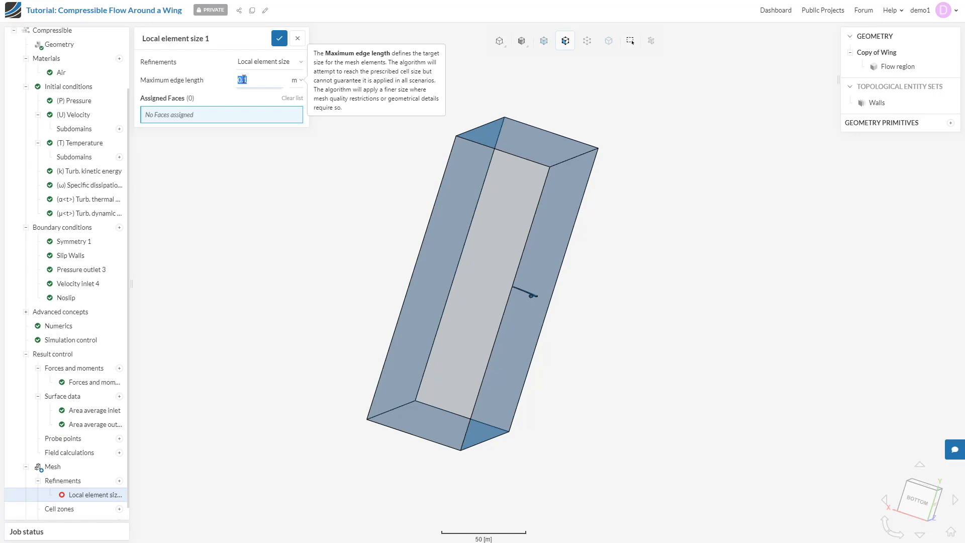
{"action": "type", "text": "0.07"}
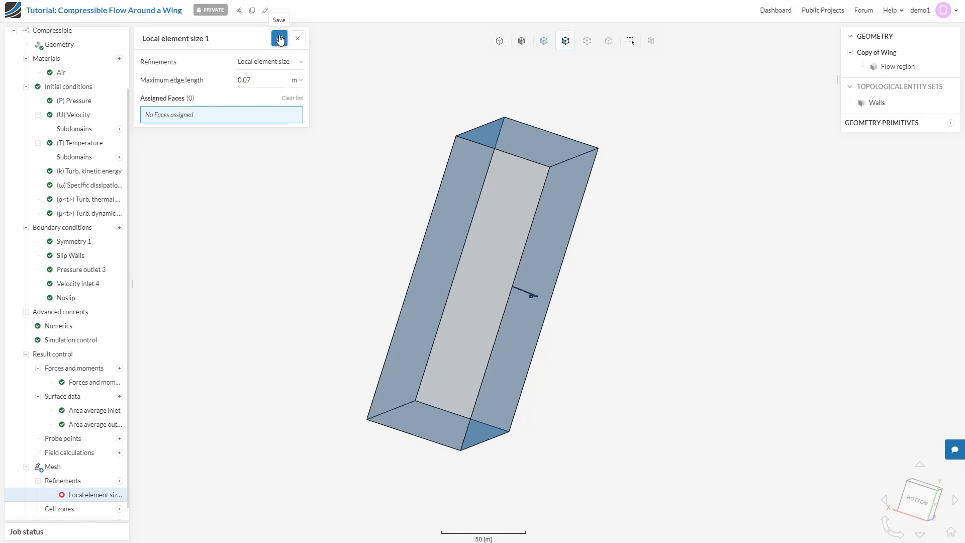
{"action": "left_click", "coordinate": [877, 103]}
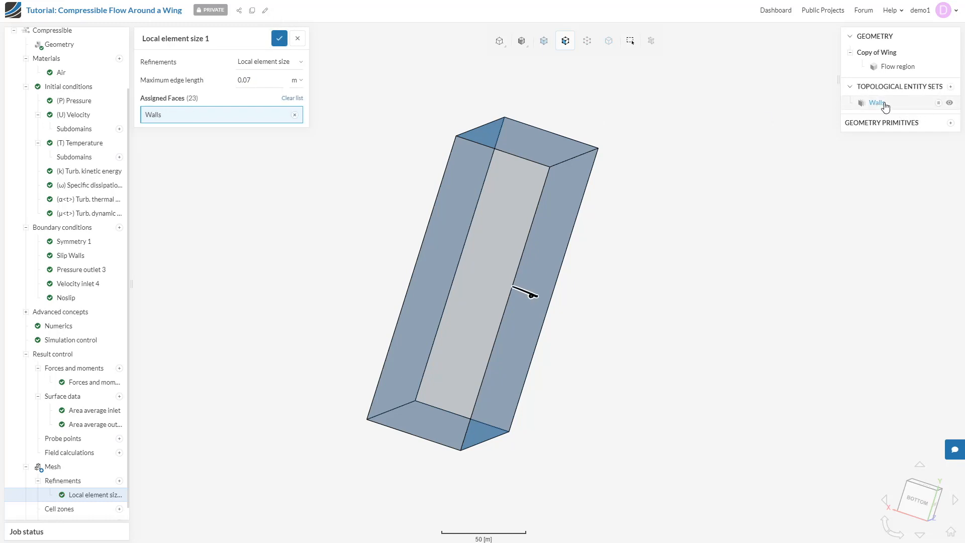
{"action": "left_click", "coordinate": [279, 39]}
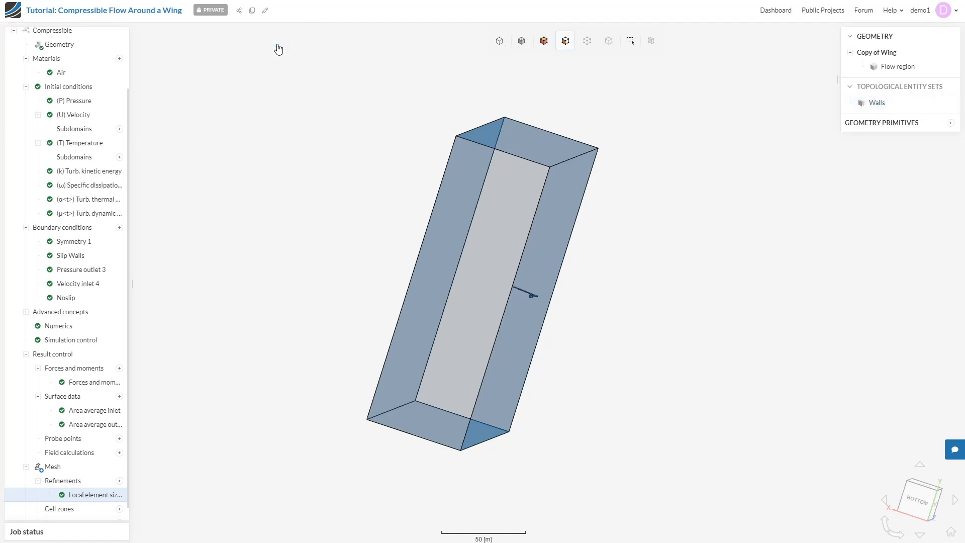
Add an inflate boundary layer refinement on the Walls set with 8 layers, 0.47 overall relative thickness and a 1.3 growth rate
{"action": "left_click", "coordinate": [119, 481]}
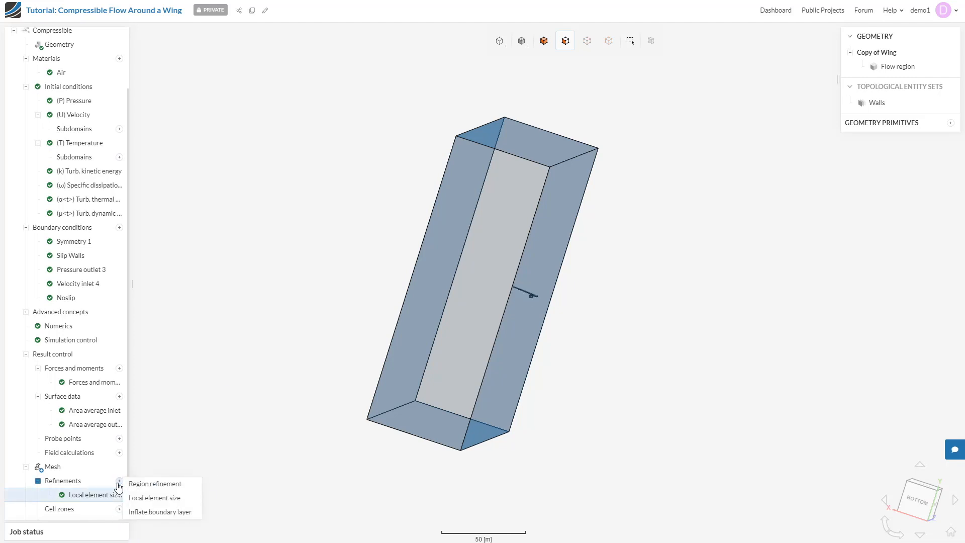
{"action": "left_click", "coordinate": [149, 512]}
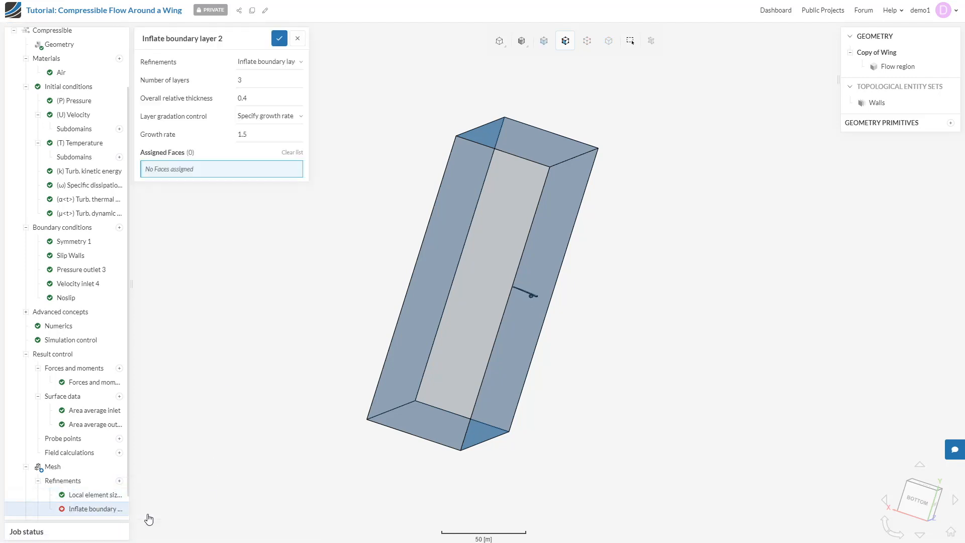
{"action": "double_click", "coordinate": [259, 80]}
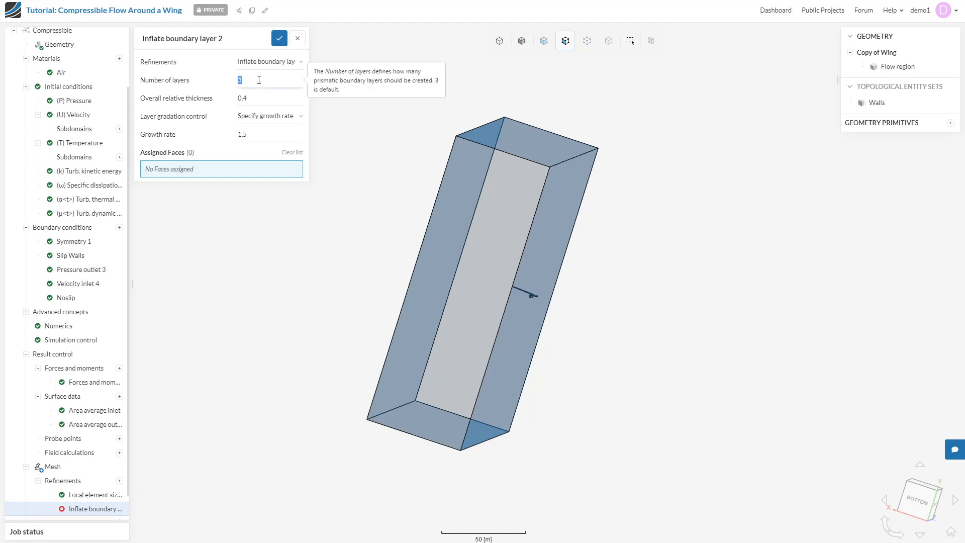
{"action": "type", "text": "8"}
{"action": "double_click", "coordinate": [258, 104]}
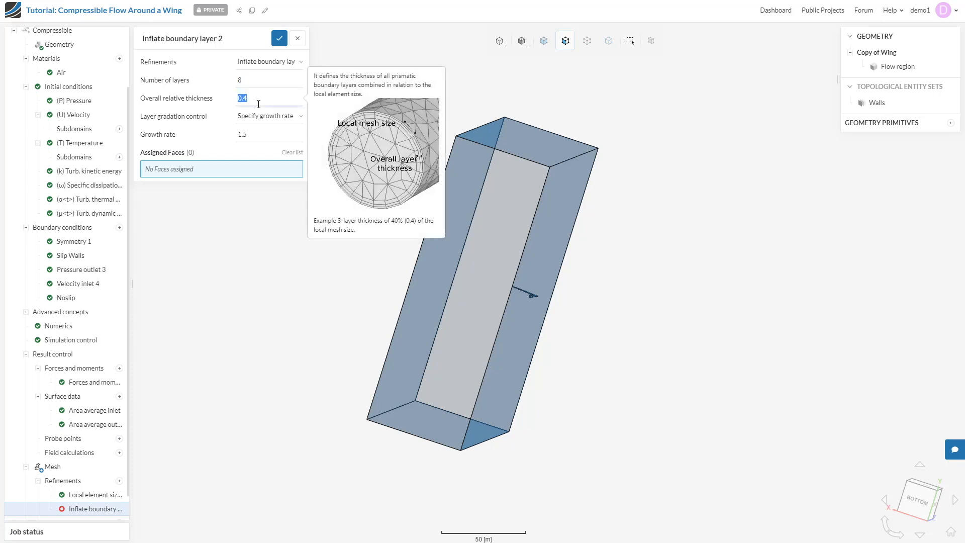
{"action": "type", "text": "0.47"}
{"action": "double_click", "coordinate": [254, 135]}
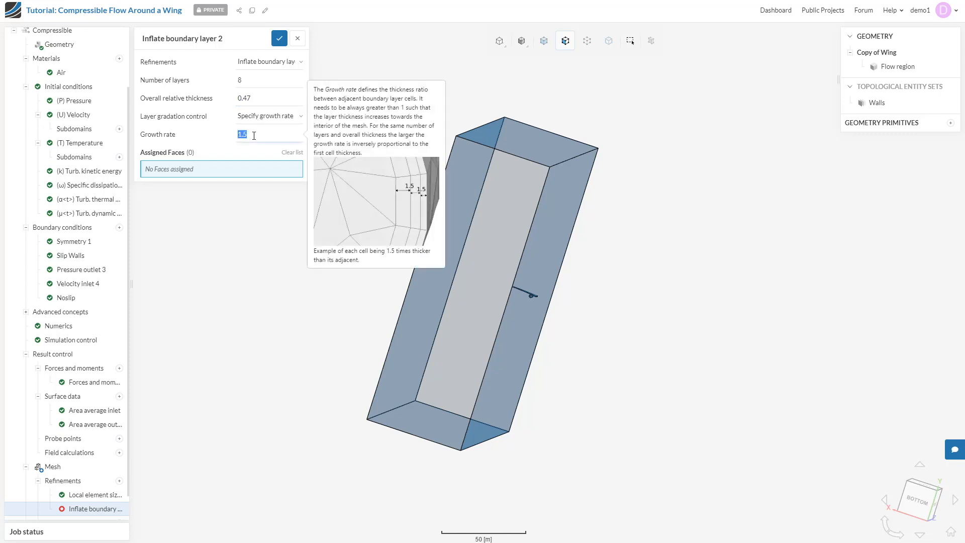
{"action": "type", "text": "1.3"}
{"action": "left_click", "coordinate": [906, 105]}
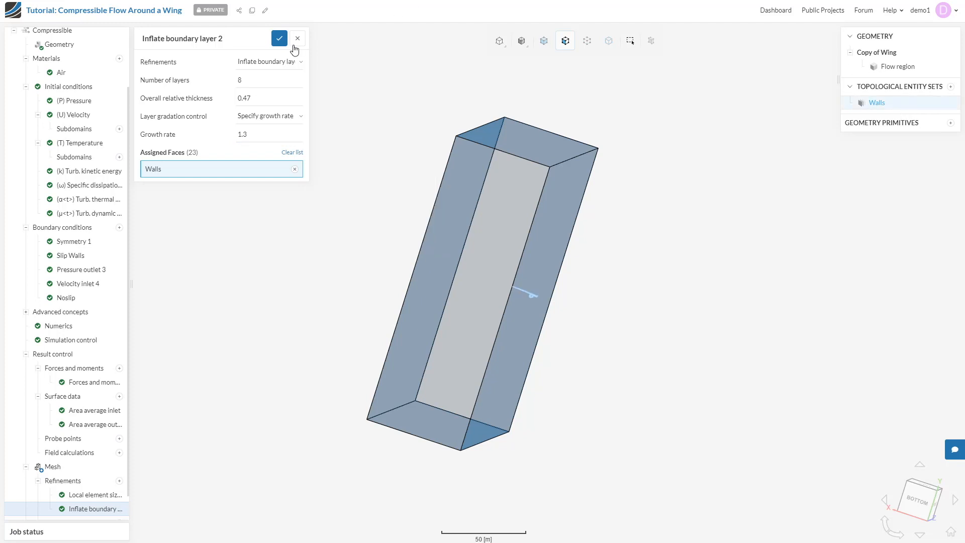
{"action": "left_click", "coordinate": [278, 39]}
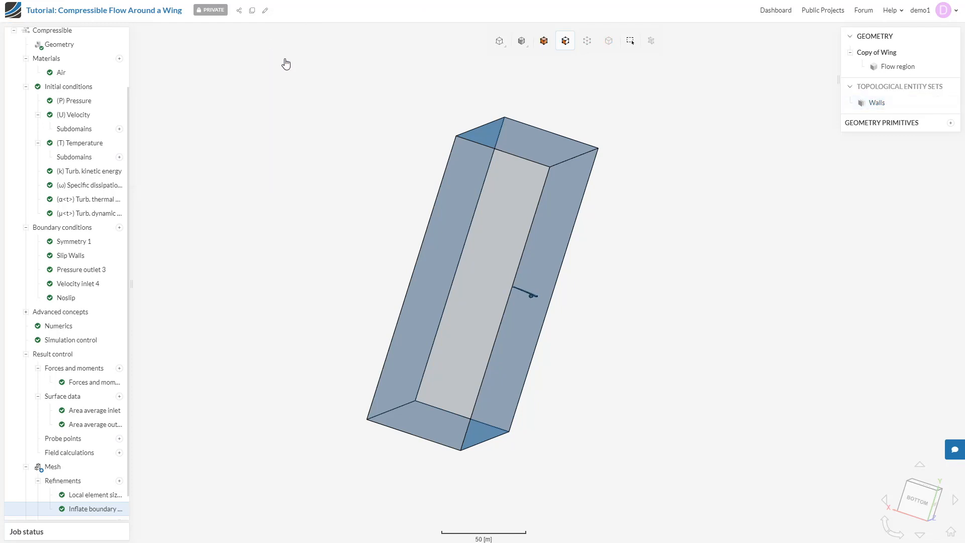
Add a region refinement to the mesh with a maximum edge length of 0.8 m
{"action": "left_click_drag", "start_coordinate": [883, 461], "coordinate": [820, 441]}
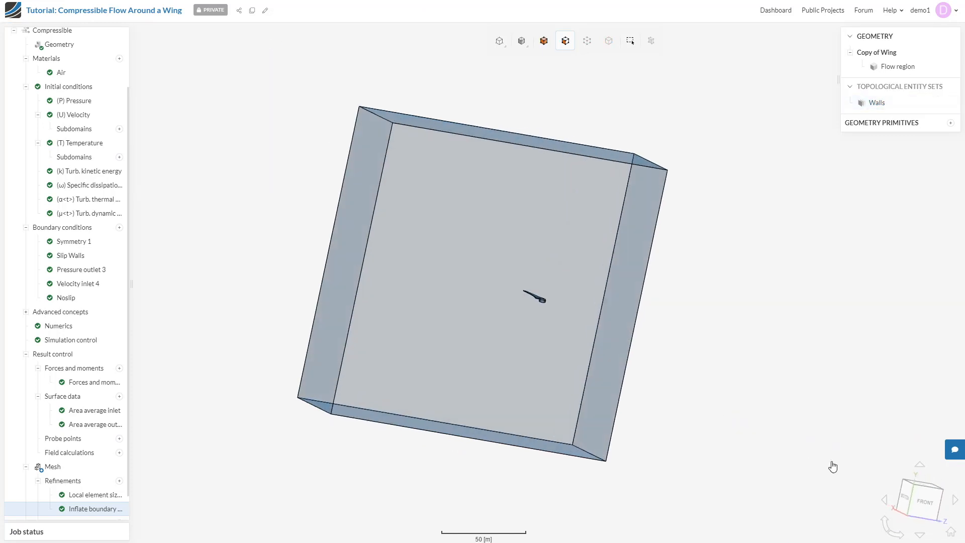
{"action": "left_click", "coordinate": [932, 503]}
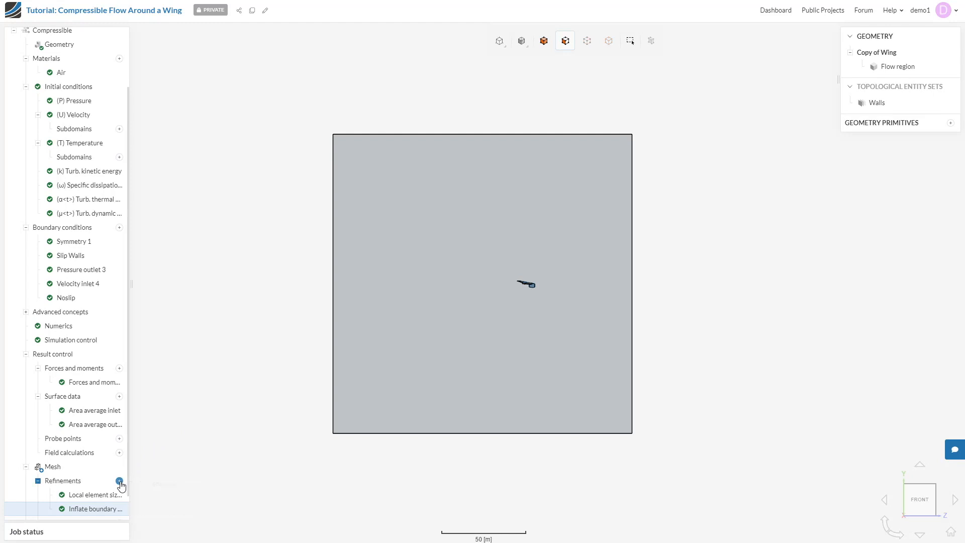
{"action": "left_click", "coordinate": [119, 481]}
{"action": "left_click", "coordinate": [142, 490]}
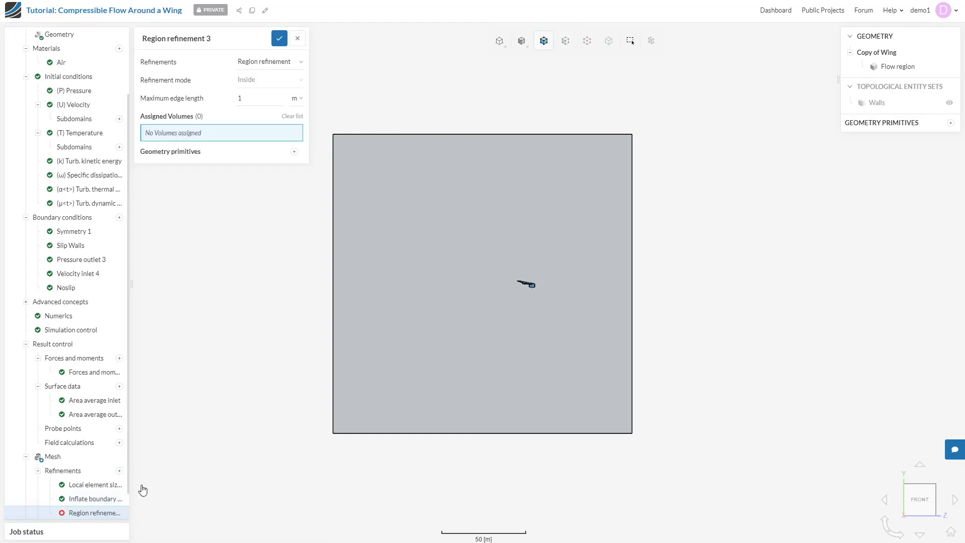
{"action": "double_click", "coordinate": [250, 92]}
{"action": "type", "text": "0.8"}
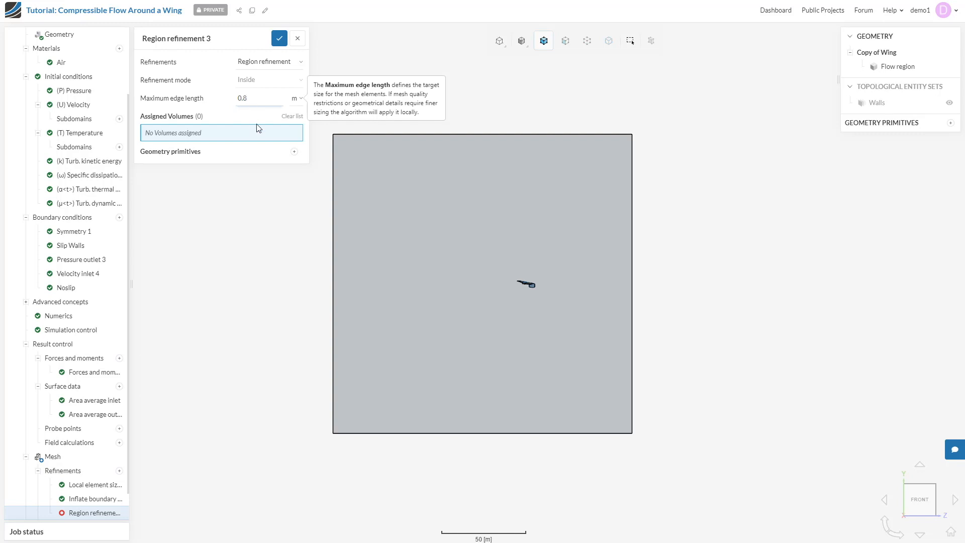
Create a Cartesian box for the region refinement with its minimum corner at x 0, y -5, z -50 m
{"action": "left_click", "coordinate": [294, 151]}
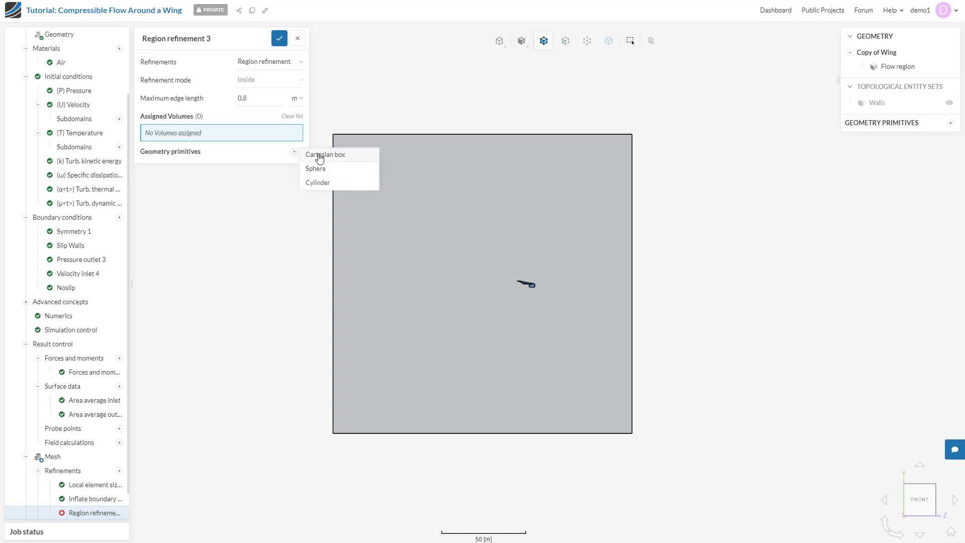
{"action": "left_click", "coordinate": [320, 156]}
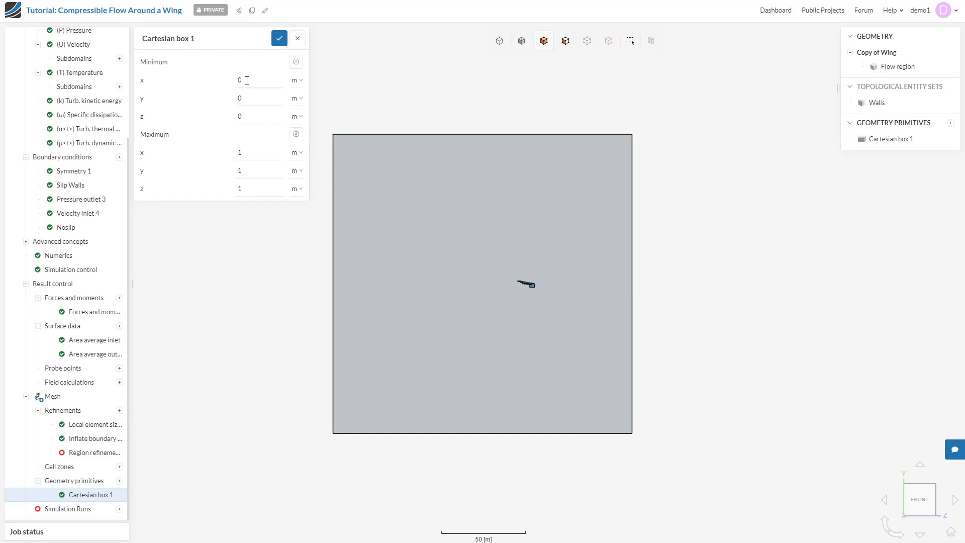
{"action": "double_click", "coordinate": [247, 80]}
{"action": "type", "text": "0"}
{"action": "double_click", "coordinate": [245, 98]}
{"action": "type", "text": "-5"}
{"action": "double_click", "coordinate": [247, 111]}
{"action": "type", "text": "-50"}
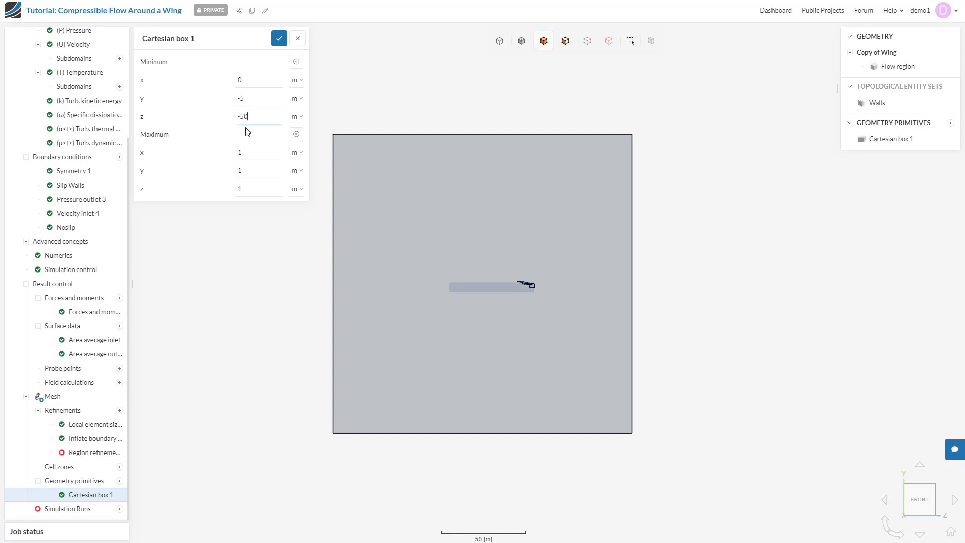
Set the box's maximum corner to x 20, y 7, z 10 m, and save the box and its region refinement
{"action": "double_click", "coordinate": [244, 151]}
{"action": "type", "text": "20"}
{"action": "double_click", "coordinate": [244, 170]}
{"action": "type", "text": "7"}
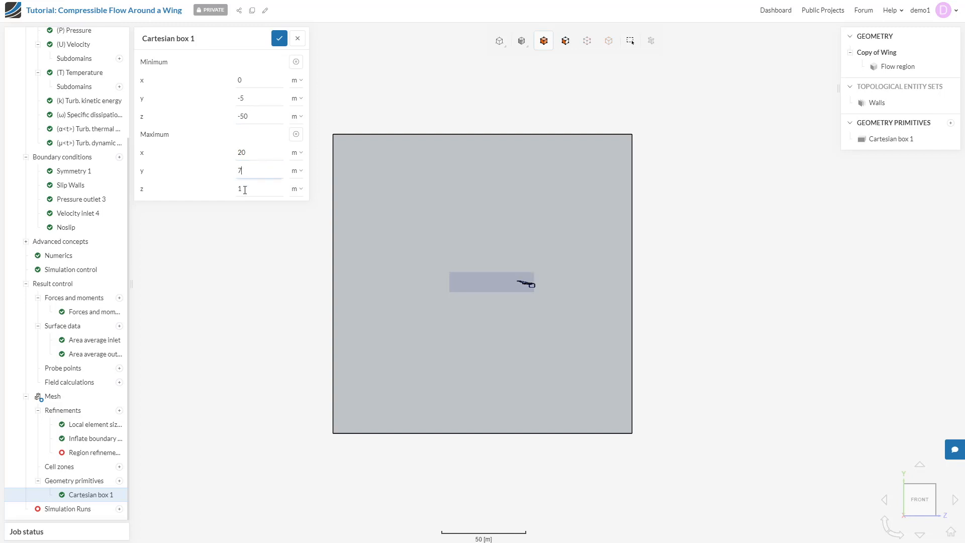
{"action": "double_click", "coordinate": [245, 190]}
{"action": "type", "text": "10"}
{"action": "left_click", "coordinate": [279, 39]}
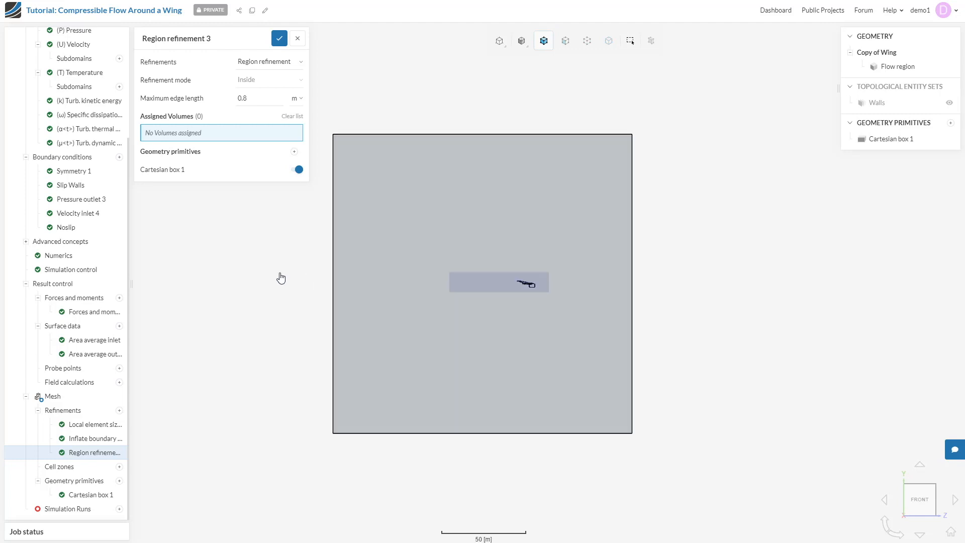
{"action": "left_click", "coordinate": [279, 44]}
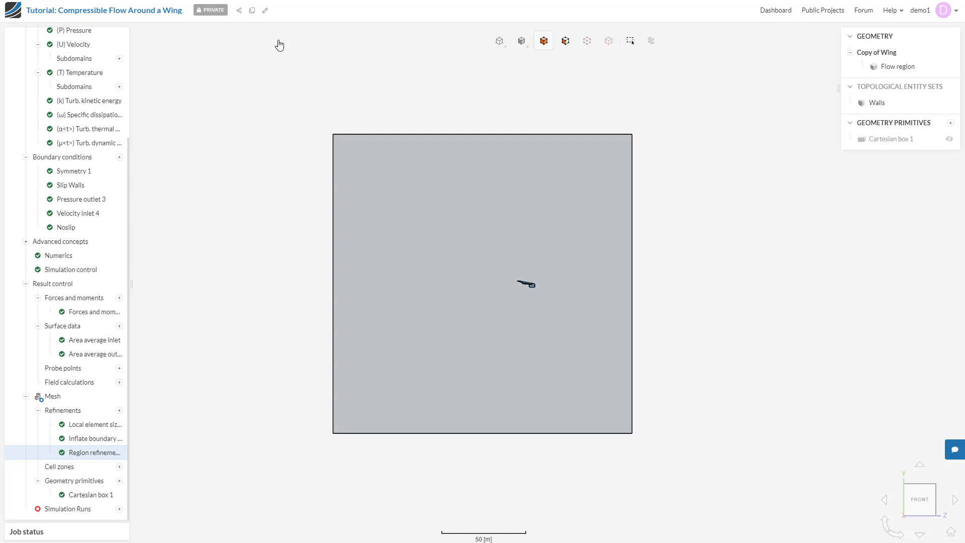
Add a second region refinement to the mesh with a maximum edge length of 0.5 m
{"action": "left_click", "coordinate": [119, 411]}
{"action": "left_click", "coordinate": [145, 417]}
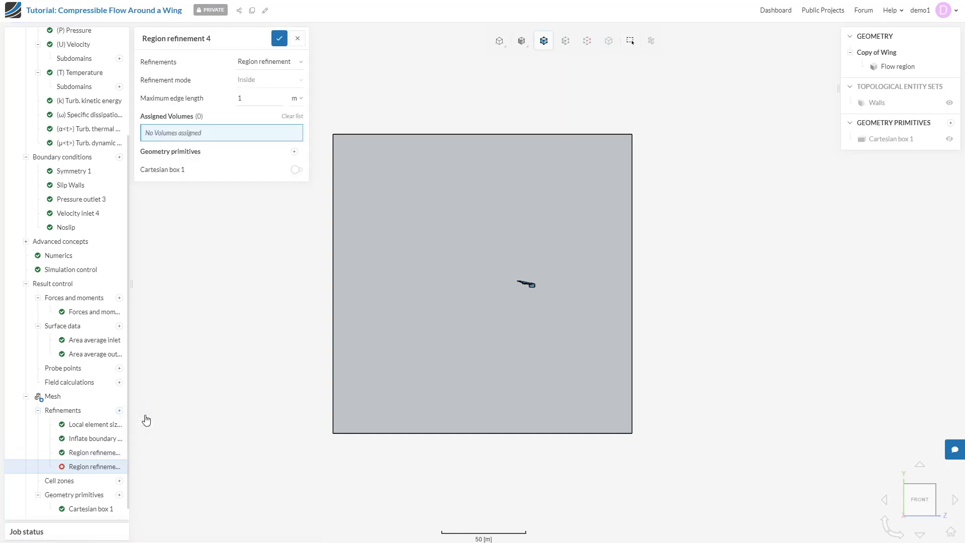
{"action": "double_click", "coordinate": [239, 98]}
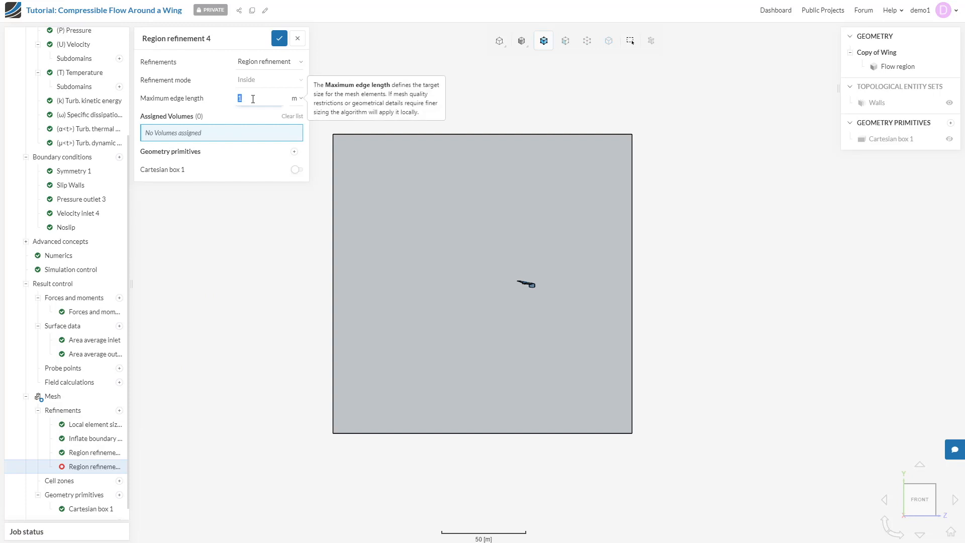
{"action": "type", "text": "0.5"}
Create a second Cartesian box for this refinement with its minimum corner at x 0, y -3, z -20 m
{"action": "left_click", "coordinate": [295, 153]}
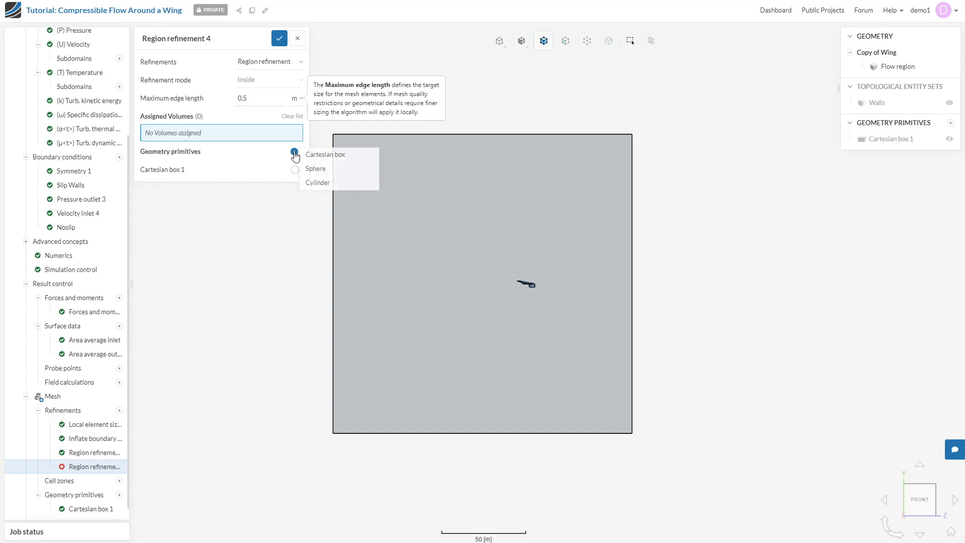
{"action": "left_click", "coordinate": [313, 155]}
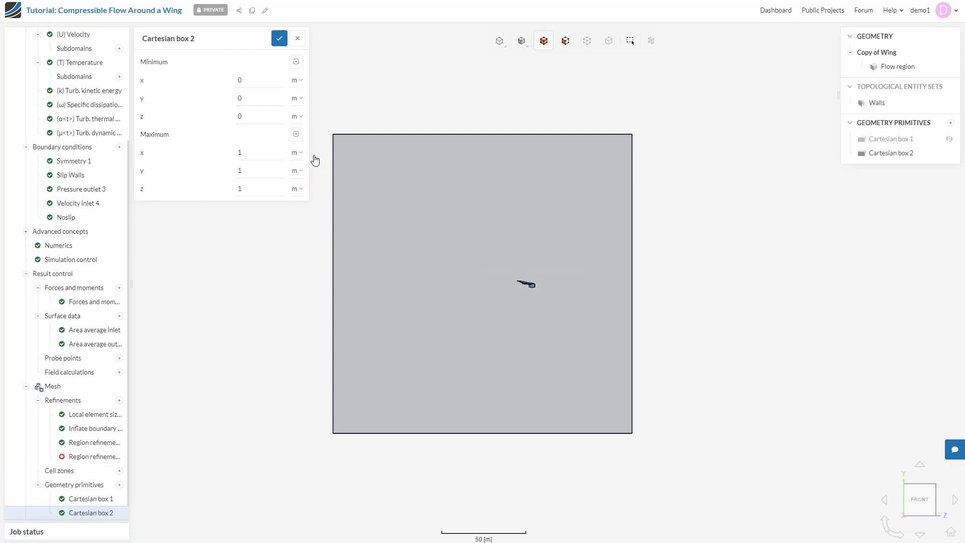
{"action": "double_click", "coordinate": [241, 79]}
{"action": "double_click", "coordinate": [243, 98]}
{"action": "type", "text": "-3"}
{"action": "double_click", "coordinate": [254, 119]}
{"action": "type", "text": "-20"}
Set the second box's maximum corner to x 20, y 3, z 4 m and save it, then its refinement with both boxes shown
{"action": "double_click", "coordinate": [249, 151]}
{"action": "type", "text": "20"}
{"action": "double_click", "coordinate": [247, 170]}
{"action": "type", "text": "3"}
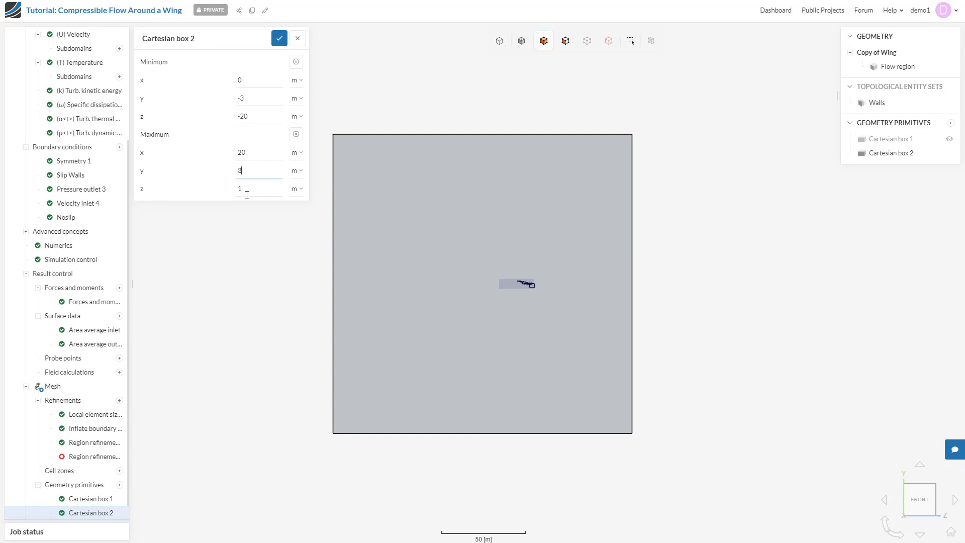
{"action": "double_click", "coordinate": [246, 190]}
{"action": "type", "text": "4"}
{"action": "left_click", "coordinate": [278, 42]}
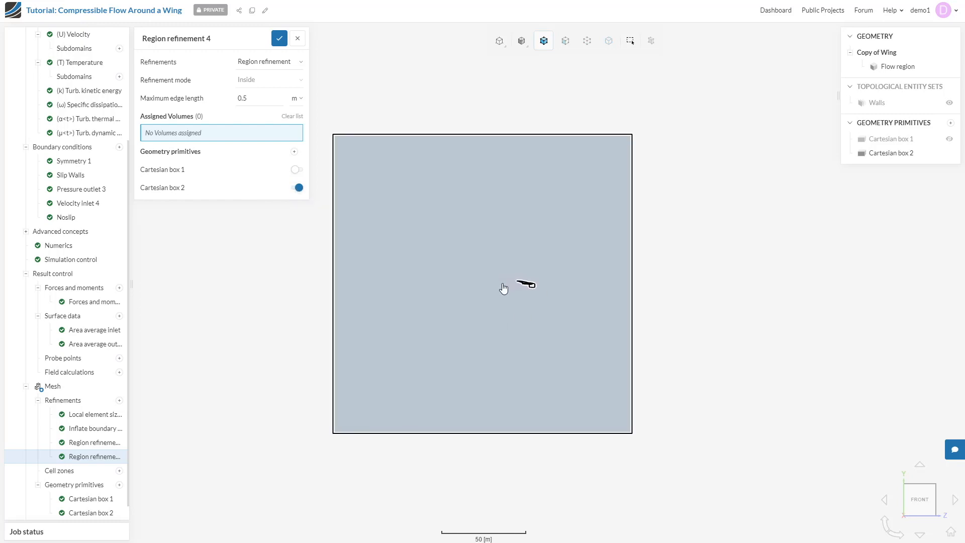
{"action": "left_click", "coordinate": [949, 139]}
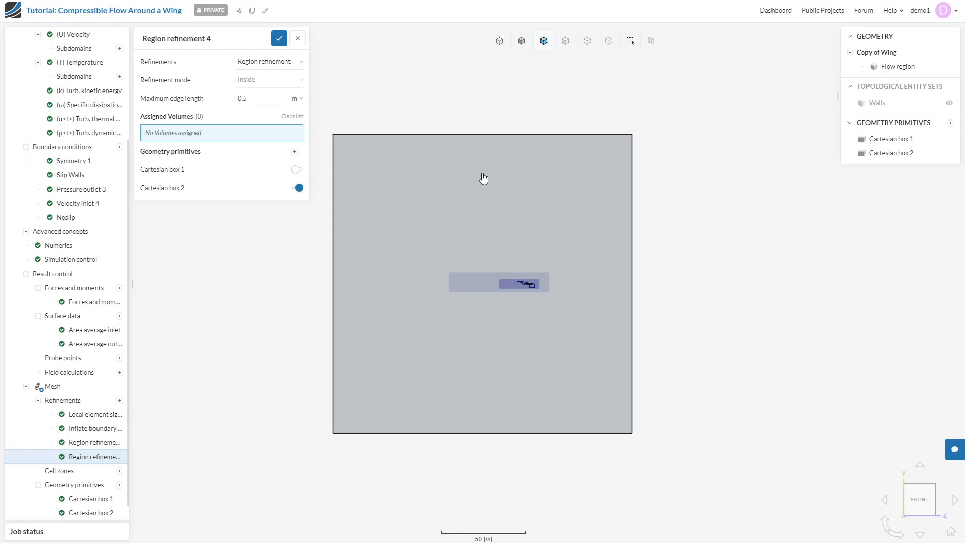
{"action": "left_click", "coordinate": [278, 39]}
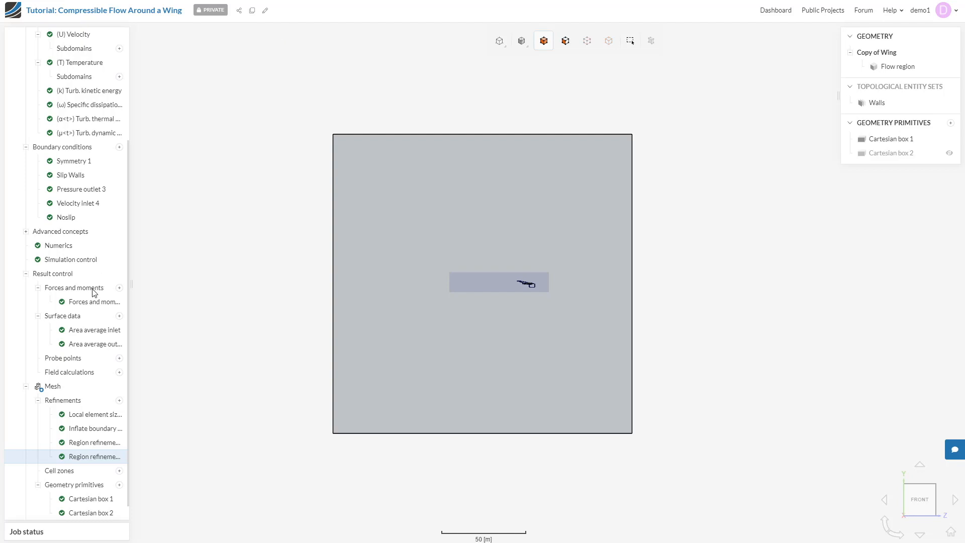
Create a new simulation run named "Run 1" and start it
{"action": "scroll", "coordinate": [75, 400], "scroll_direction": "down", "scroll_amount": 1}
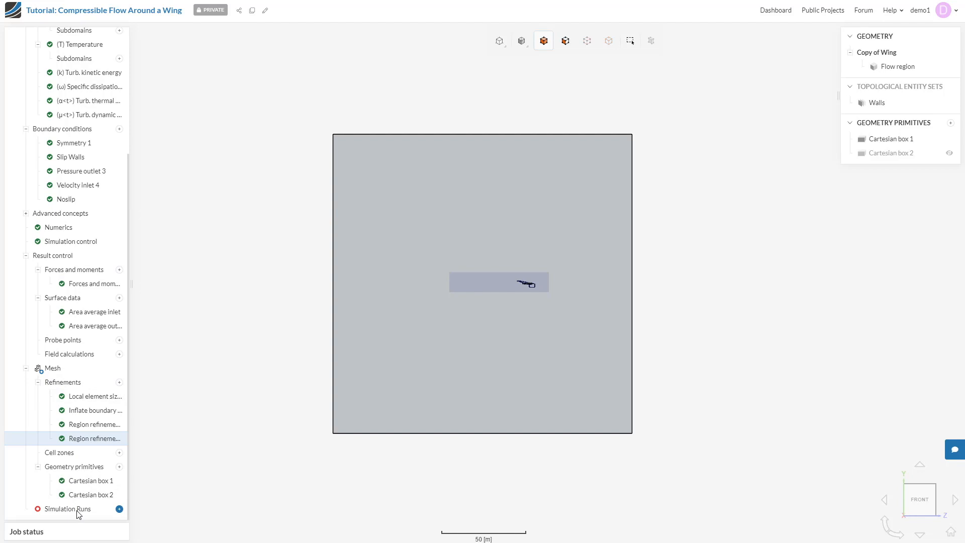
{"action": "left_click", "coordinate": [119, 509]}
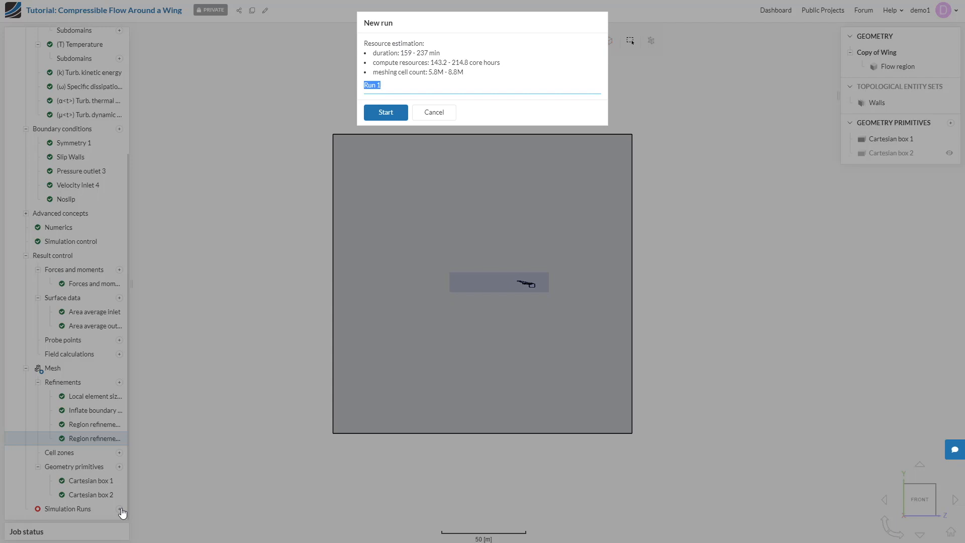
{"action": "left_click", "coordinate": [373, 115]}
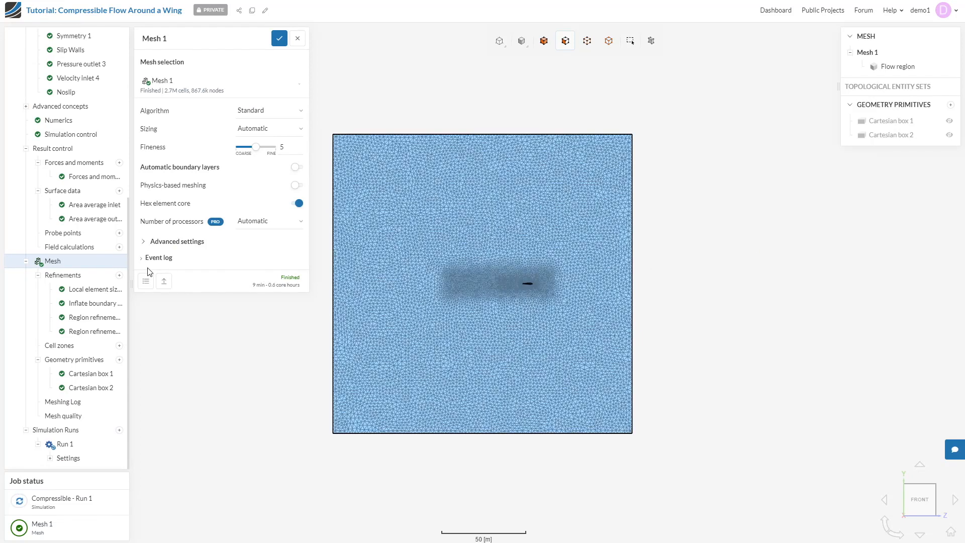
Examine the finished mesh's event log and the mesh density around the wing profile on the symmetry face
{"action": "left_click", "coordinate": [143, 260]}
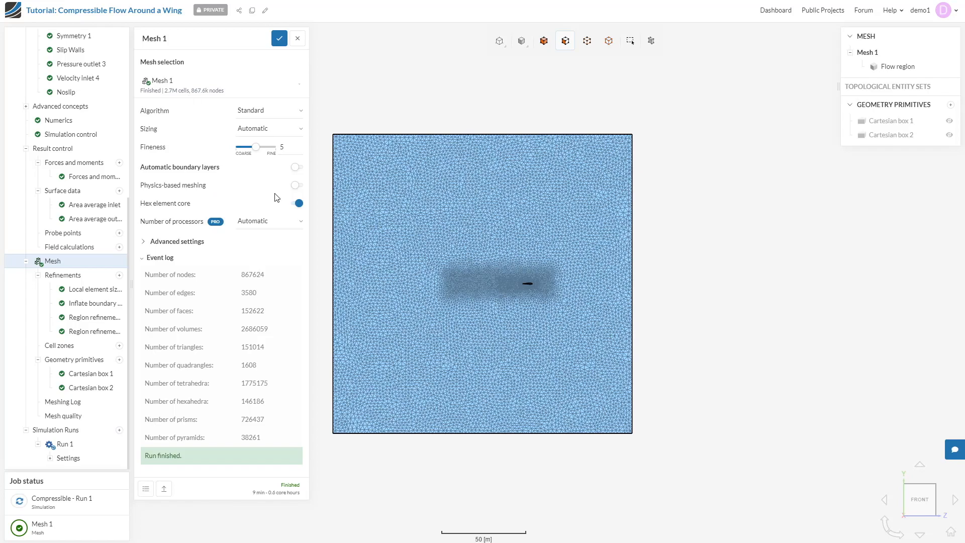
{"action": "scroll", "coordinate": [517, 296], "scroll_direction": "up", "scroll_amount": 3}
{"action": "scroll", "coordinate": [517, 293], "scroll_direction": "up", "scroll_amount": 3}
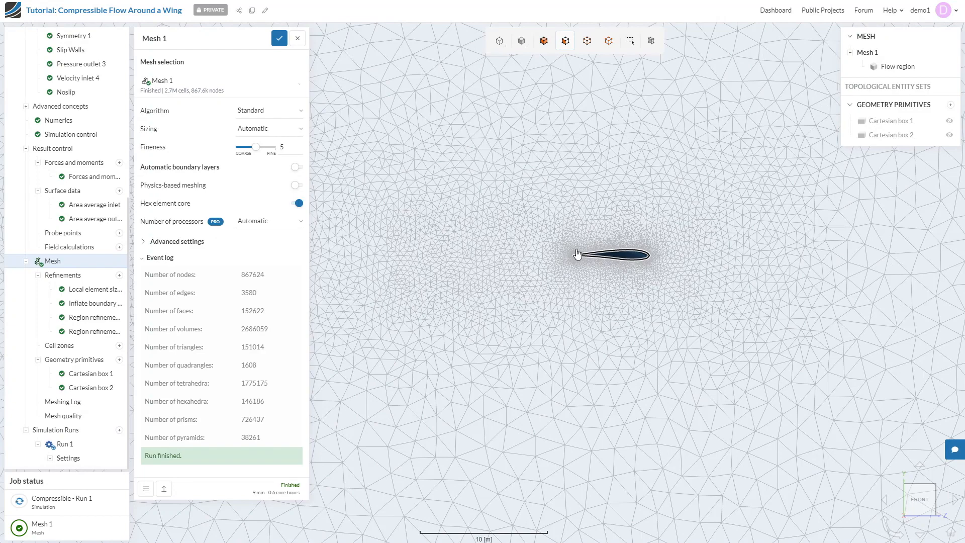
{"action": "scroll", "coordinate": [573, 258], "scroll_direction": "down", "scroll_amount": 2}
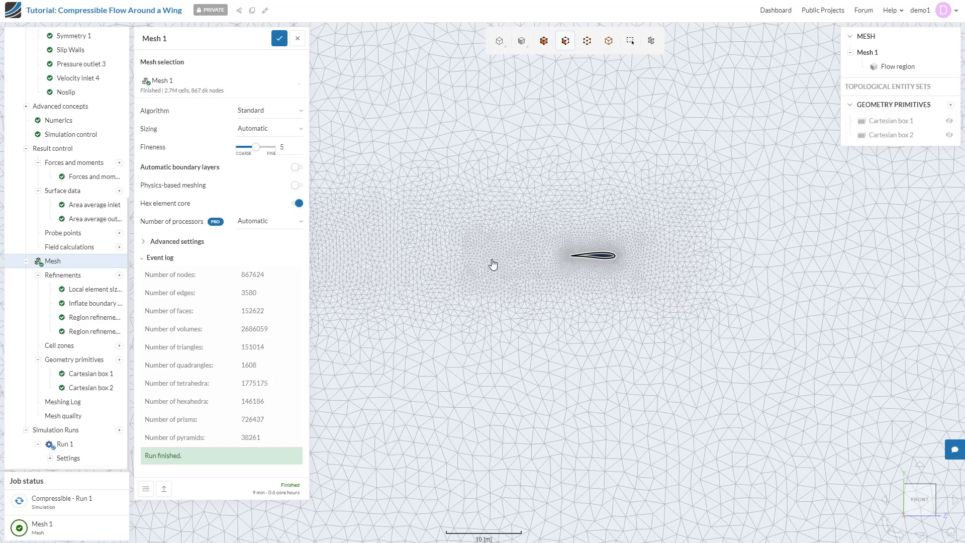
{"action": "scroll", "coordinate": [492, 264], "scroll_direction": "down", "scroll_amount": 2}
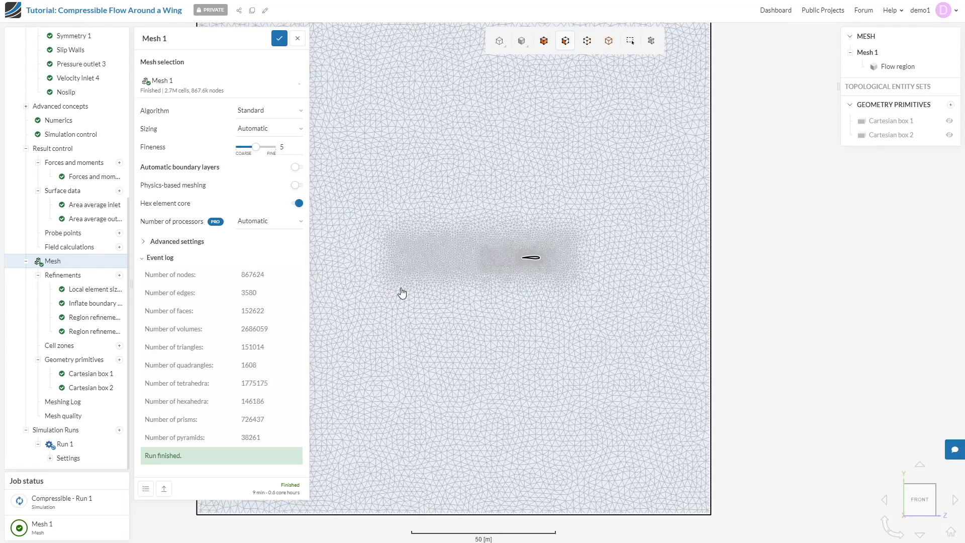
{"action": "scroll", "coordinate": [401, 265], "scroll_direction": "down", "scroll_amount": 1}
{"action": "right_click_drag", "start_coordinate": [401, 265], "coordinate": [505, 254]}
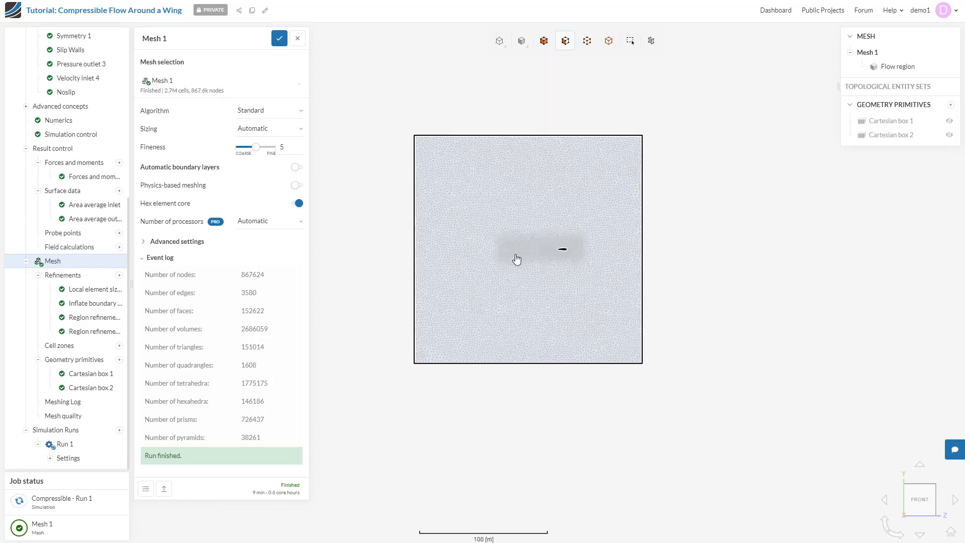
Hide the two adjacent outer faces of the meshed flow region to look inside at the wing
{"action": "left_click_drag", "start_coordinate": [685, 267], "coordinate": [392, 283]}
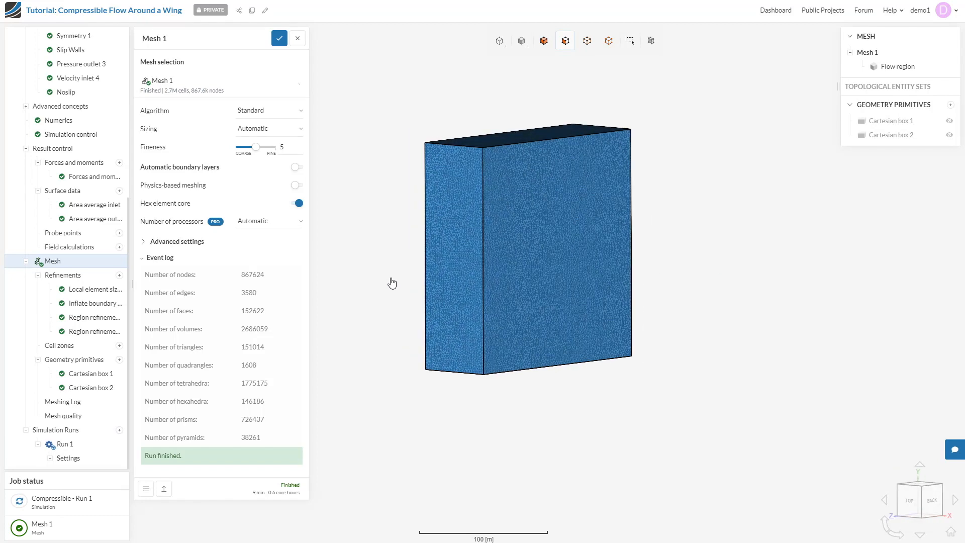
{"action": "left_click", "coordinate": [588, 270]}
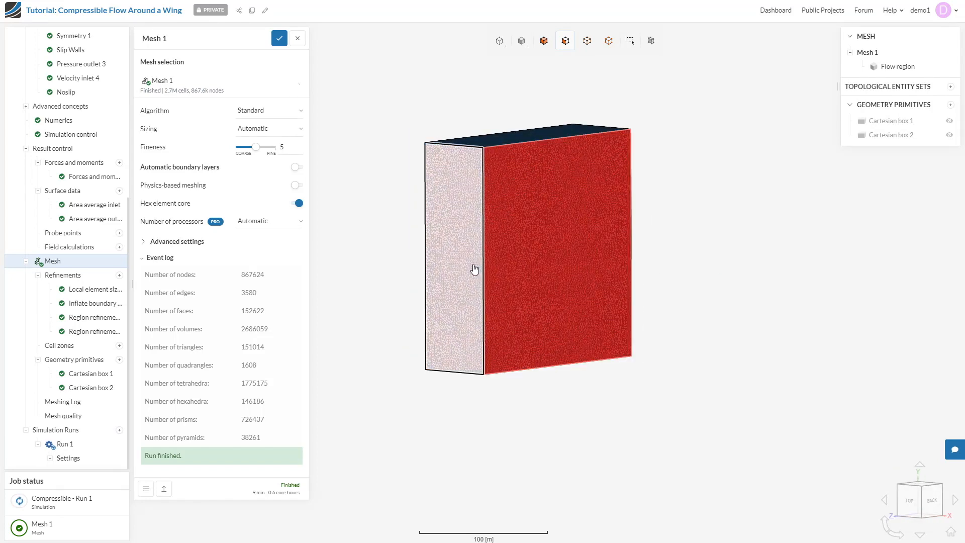
{"action": "right_click", "coordinate": [474, 270]}
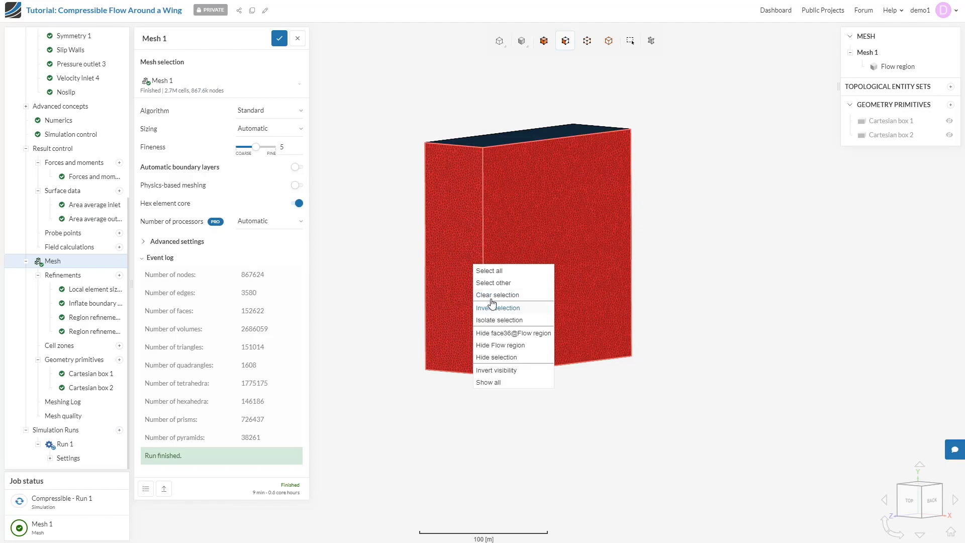
{"action": "left_click", "coordinate": [495, 358]}
{"action": "scroll", "coordinate": [488, 264], "scroll_direction": "up", "scroll_amount": 3}
{"action": "scroll", "coordinate": [489, 262], "scroll_direction": "up", "scroll_amount": 3}
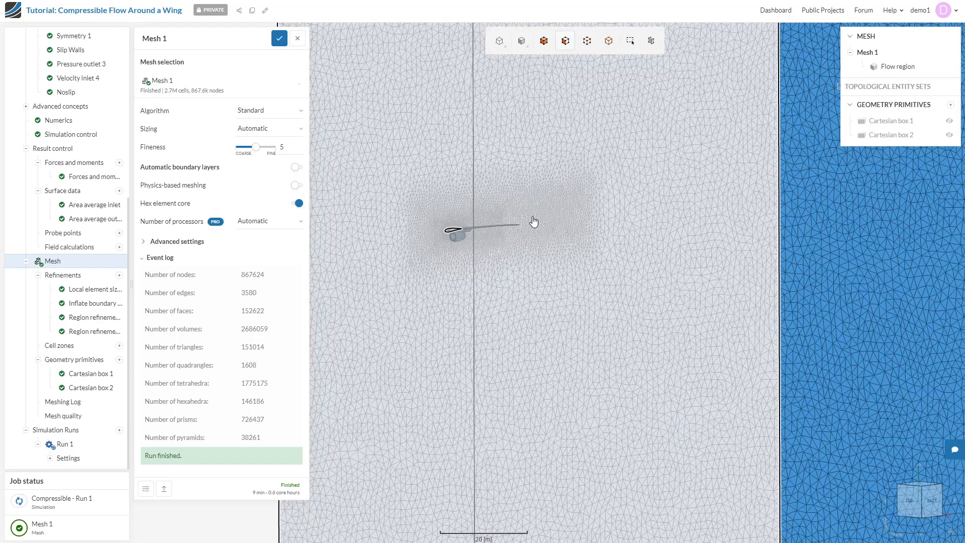
Hide the symmetry face of the meshed flow region and examine the surface mesh on the wing and engine
{"action": "left_click", "coordinate": [538, 213]}
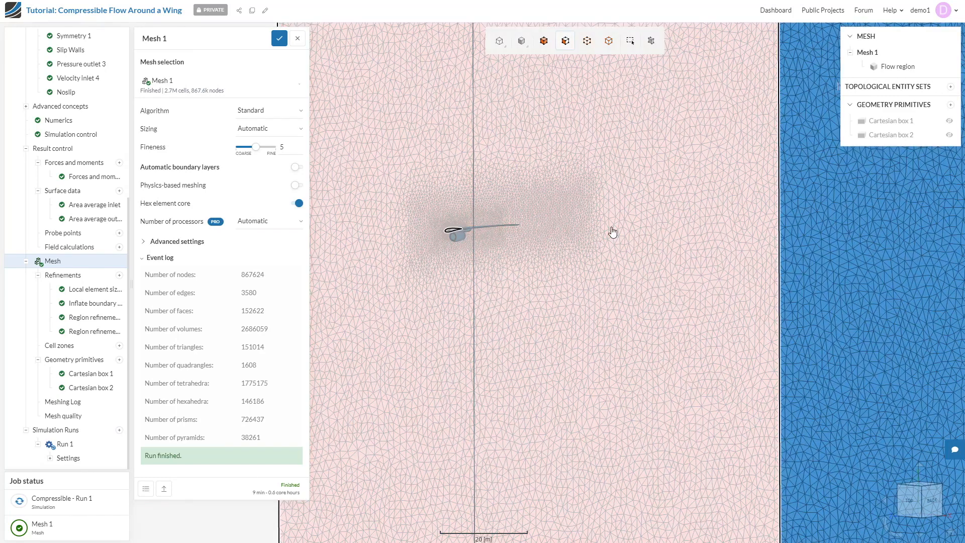
{"action": "right_click", "coordinate": [612, 233]}
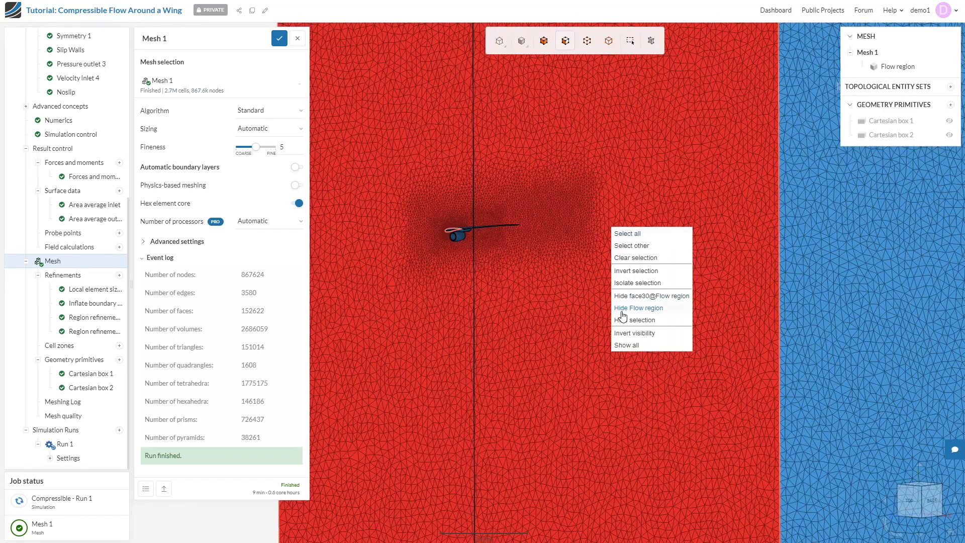
{"action": "left_click", "coordinate": [626, 298]}
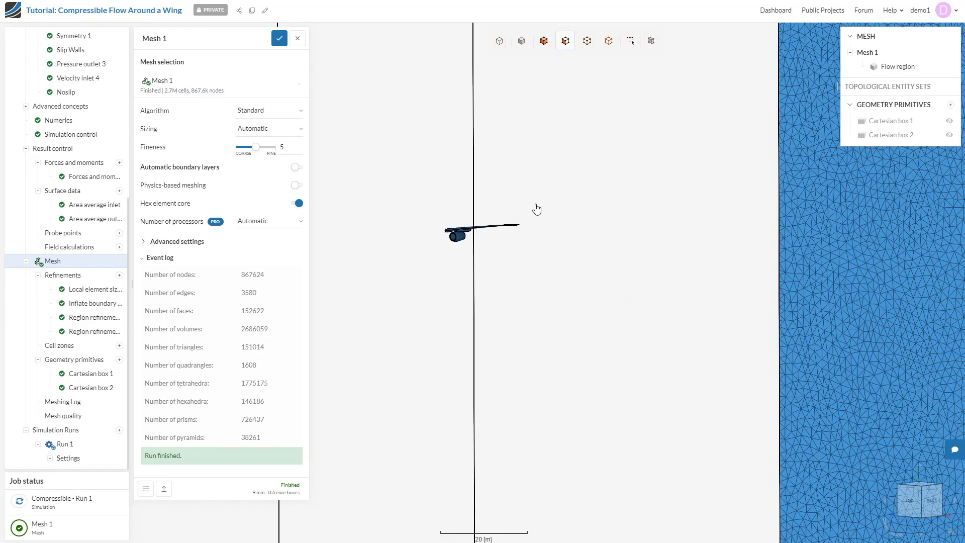
{"action": "left_click_drag", "start_coordinate": [537, 209], "coordinate": [532, 274]}
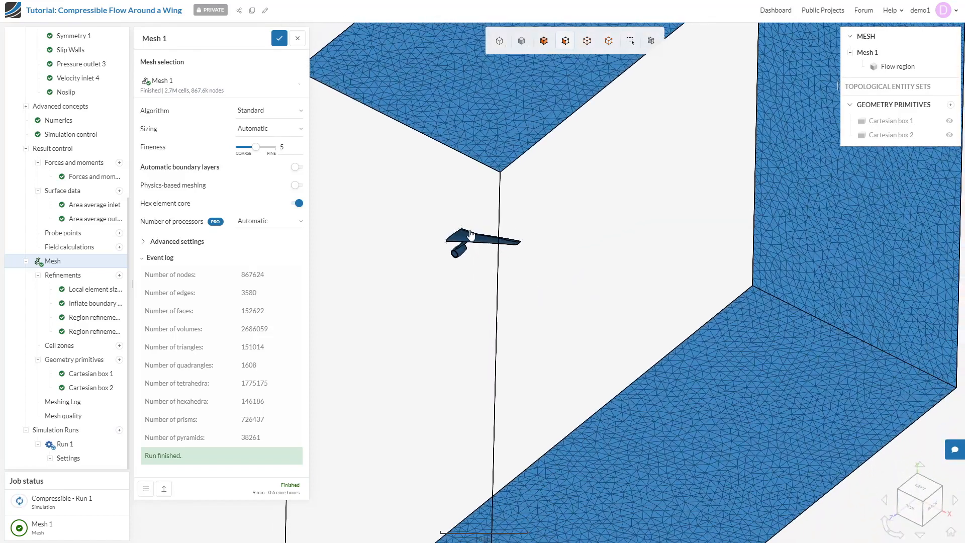
{"action": "scroll", "coordinate": [460, 241], "scroll_direction": "up", "scroll_amount": 10}
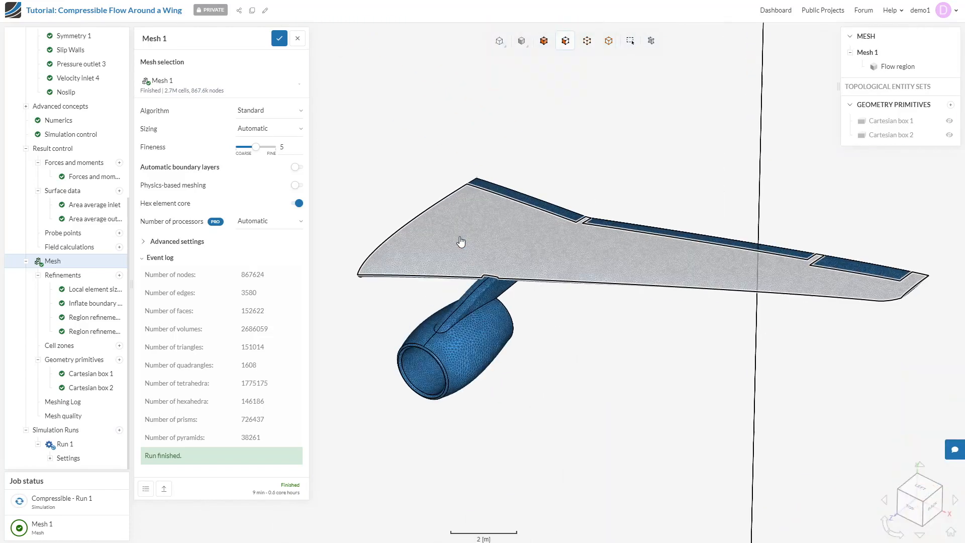
Inspect the surface mesh density on the wing and its engine nacelle up close and from a distance
{"action": "scroll", "coordinate": [460, 242], "scroll_direction": "up", "scroll_amount": 5}
{"action": "scroll", "coordinate": [461, 241], "scroll_direction": "up", "scroll_amount": 5}
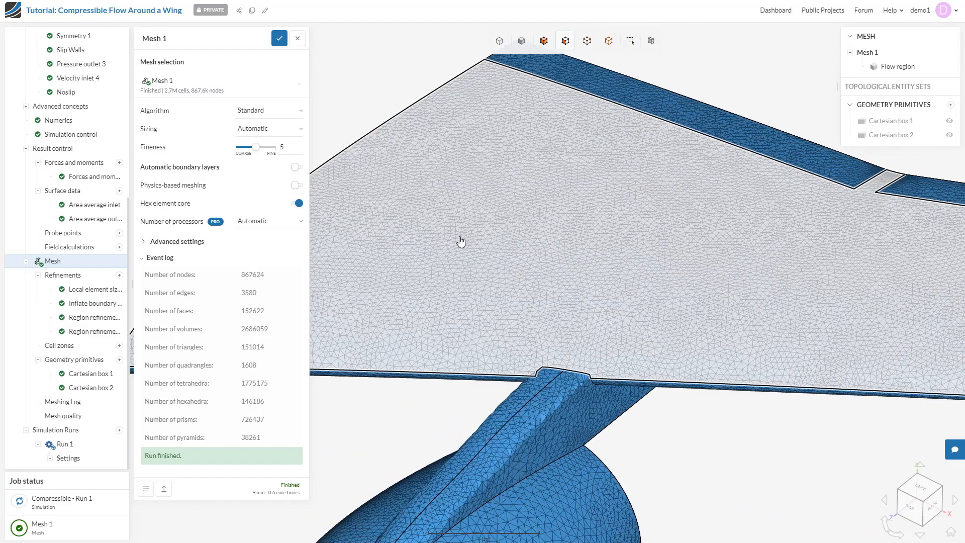
{"action": "scroll", "coordinate": [460, 242], "scroll_direction": "down", "scroll_amount": 10}
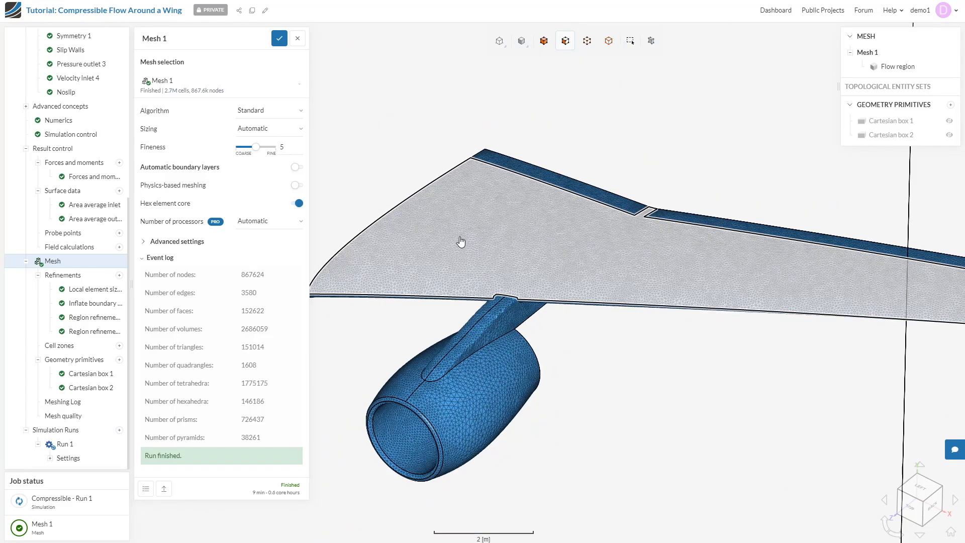
{"action": "left_click_drag", "start_coordinate": [508, 463], "coordinate": [499, 413]}
{"action": "scroll", "coordinate": [621, 237], "scroll_direction": "down", "scroll_amount": 5}
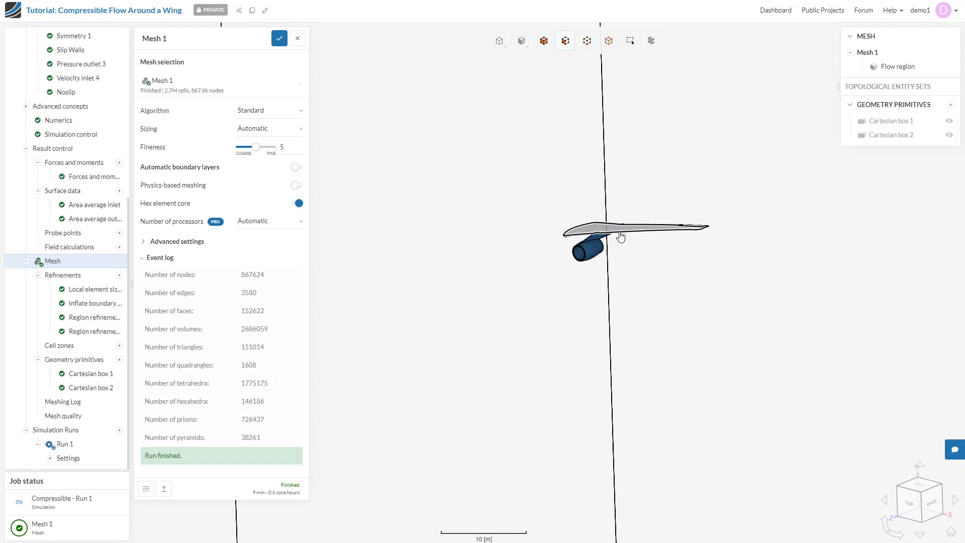
Open the mesh quality results and colour the mesh by aspect ratio and after that by non-orthogonality
{"action": "left_click", "coordinate": [58, 420]}
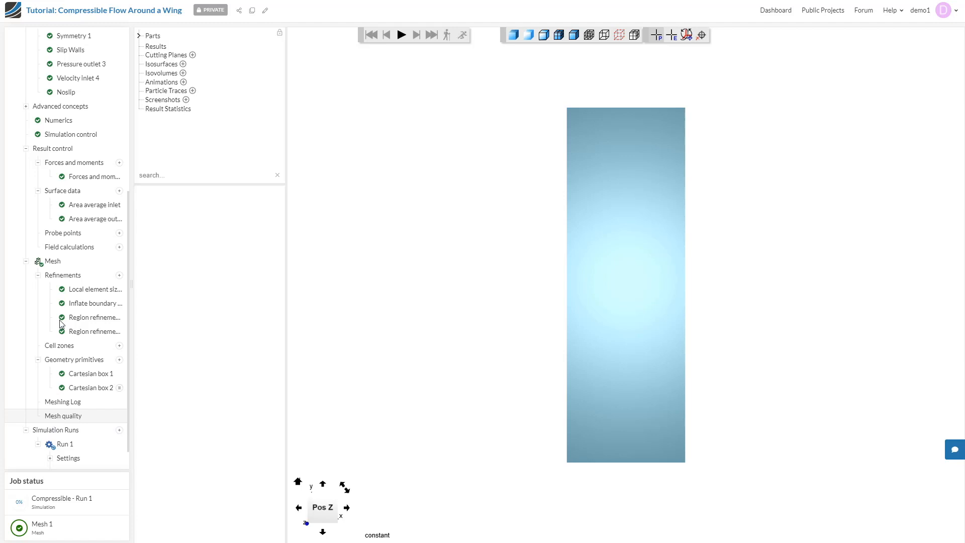
{"action": "left_click", "coordinate": [155, 47]}
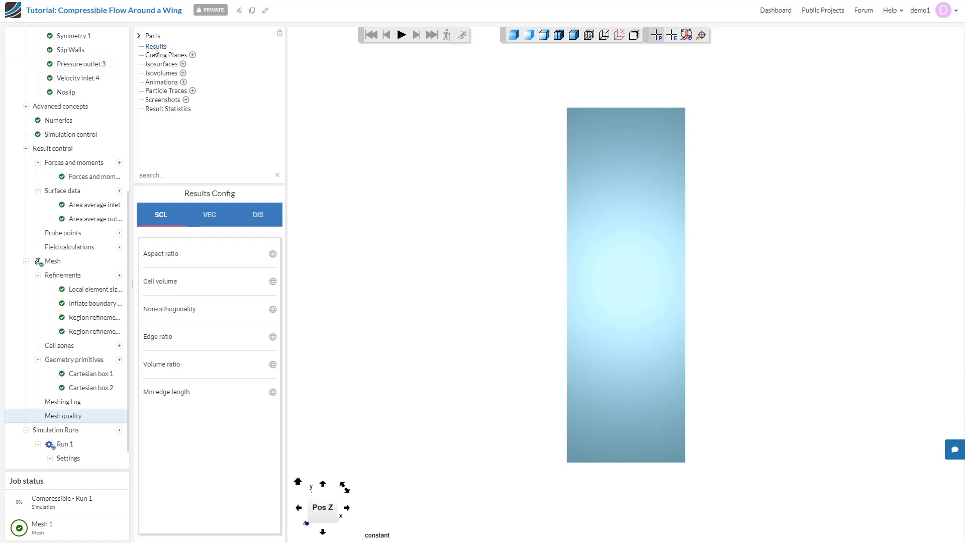
{"action": "left_click", "coordinate": [273, 255]}
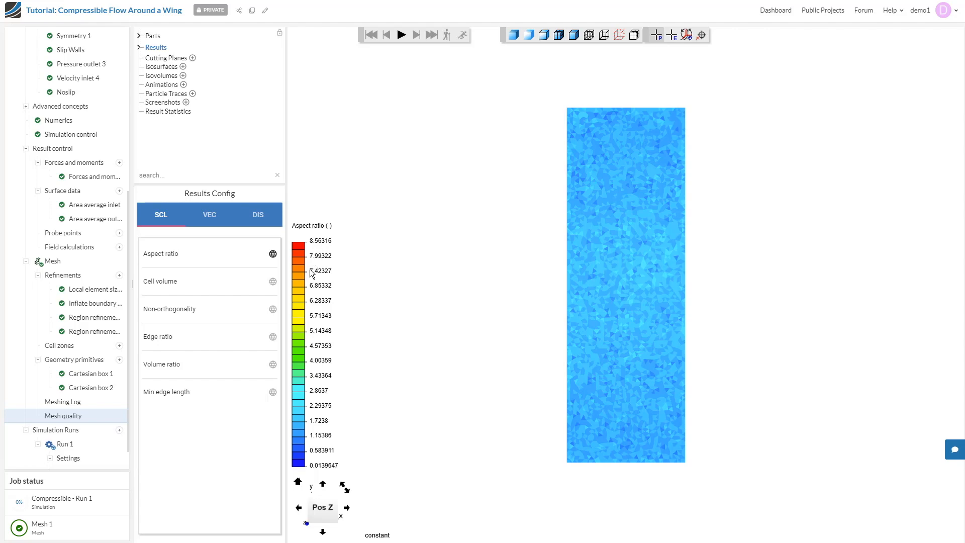
{"action": "left_click", "coordinate": [272, 310]}
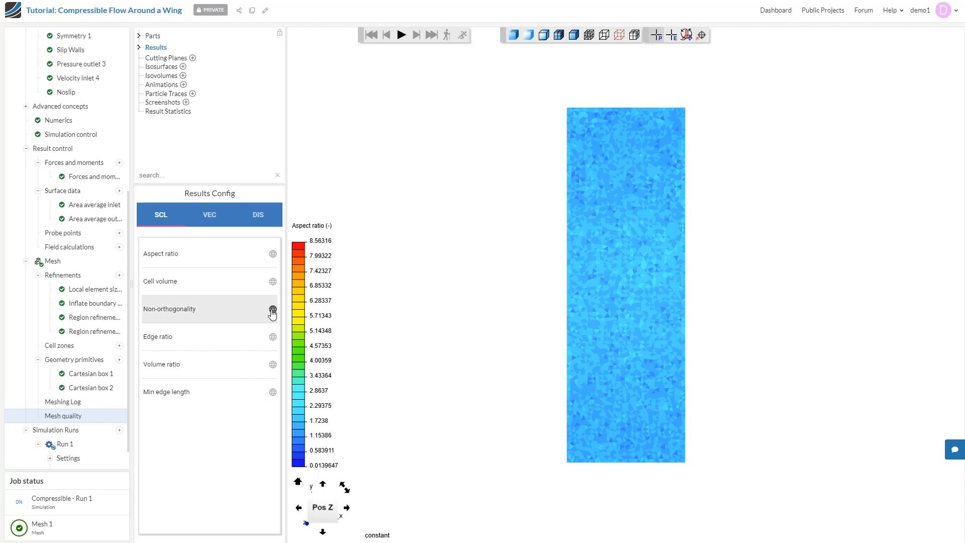
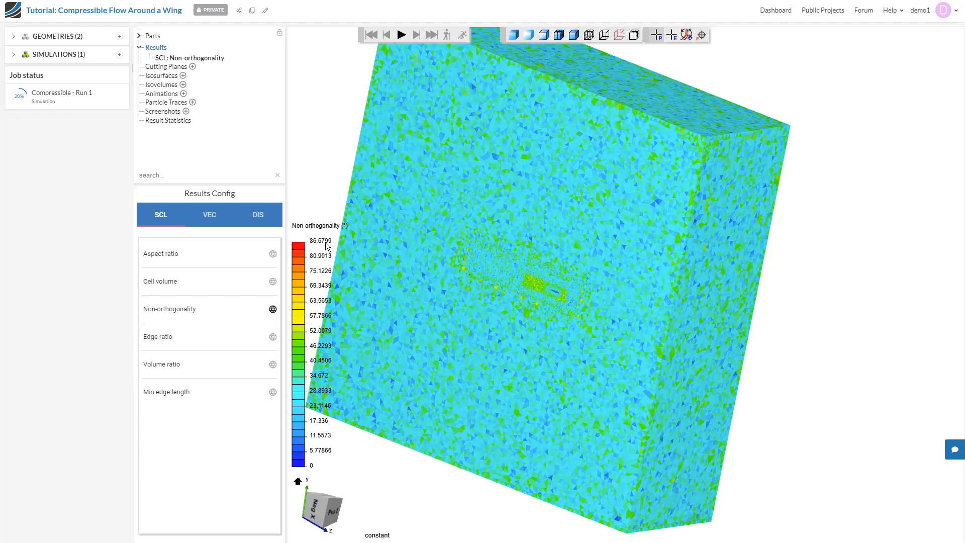
Add an isovolume of non-orthogonality with a minimum iso value of 80 and a maximum of 87
{"action": "left_click", "coordinate": [183, 86]}
{"action": "left_click", "coordinate": [264, 235]}
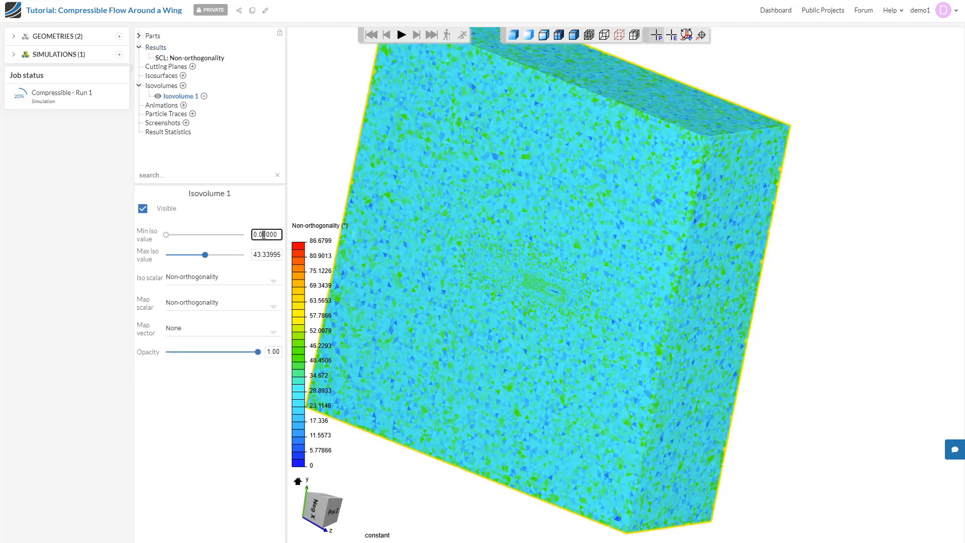
{"action": "double_click", "coordinate": [264, 235]}
{"action": "type", "text": "80"}
{"action": "double_click", "coordinate": [264, 255]}
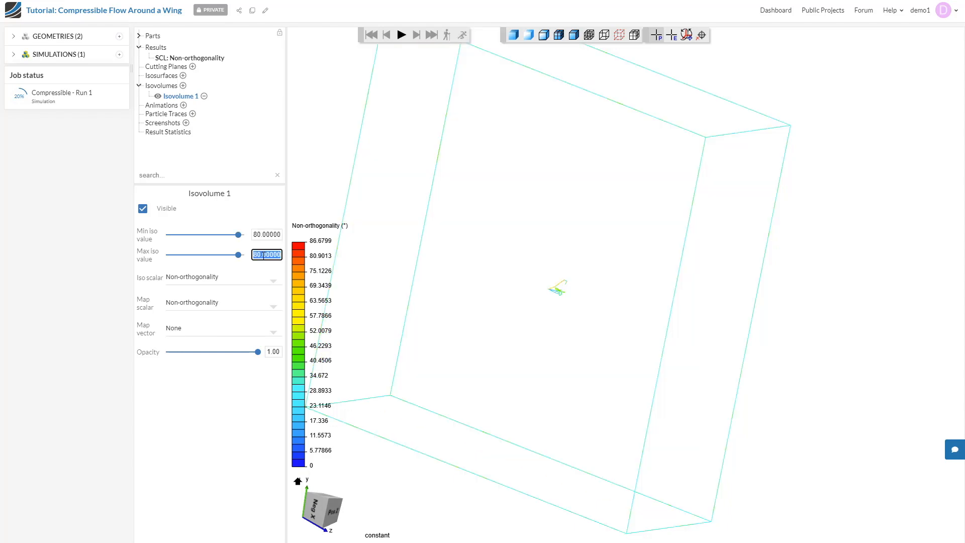
{"action": "type", "text": "87"}
Examine where the isovolume's highly non-orthogonal cells lie around the wing and engine edges
{"action": "scroll", "coordinate": [557, 290], "scroll_direction": "up", "scroll_amount": 5}
{"action": "scroll", "coordinate": [557, 290], "scroll_direction": "up", "scroll_amount": 5}
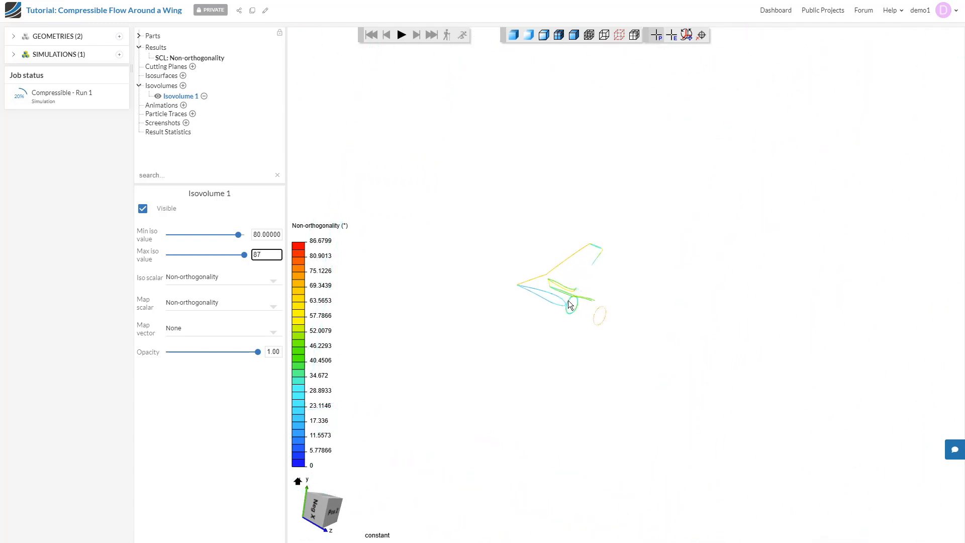
{"action": "scroll", "coordinate": [582, 291], "scroll_direction": "up", "scroll_amount": 5}
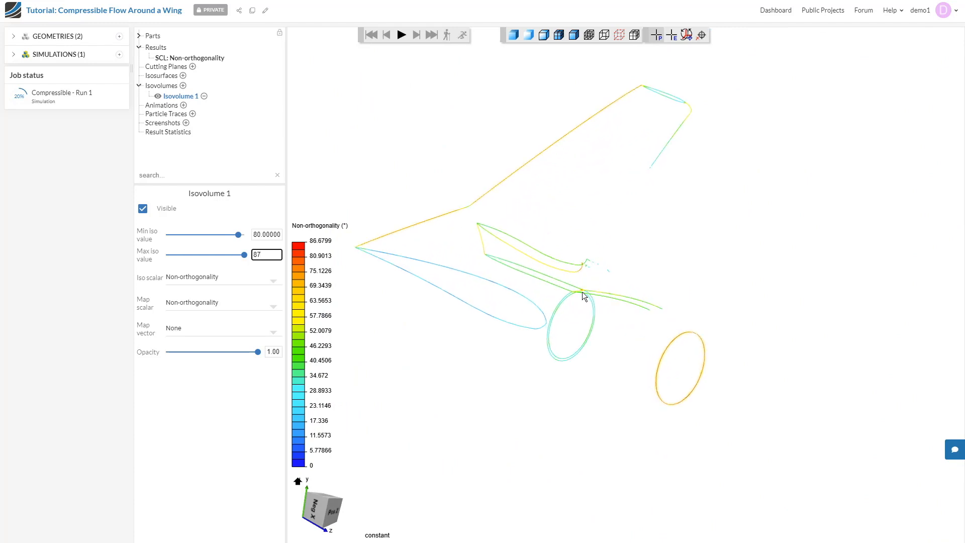
{"action": "scroll", "coordinate": [582, 291], "scroll_direction": "up", "scroll_amount": 4}
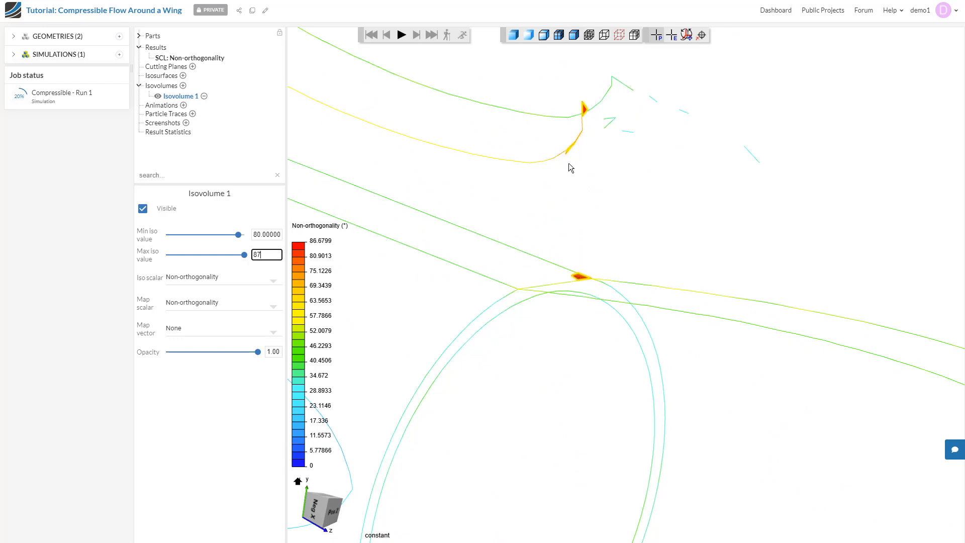
{"action": "scroll", "coordinate": [568, 163], "scroll_direction": "up", "scroll_amount": 3}
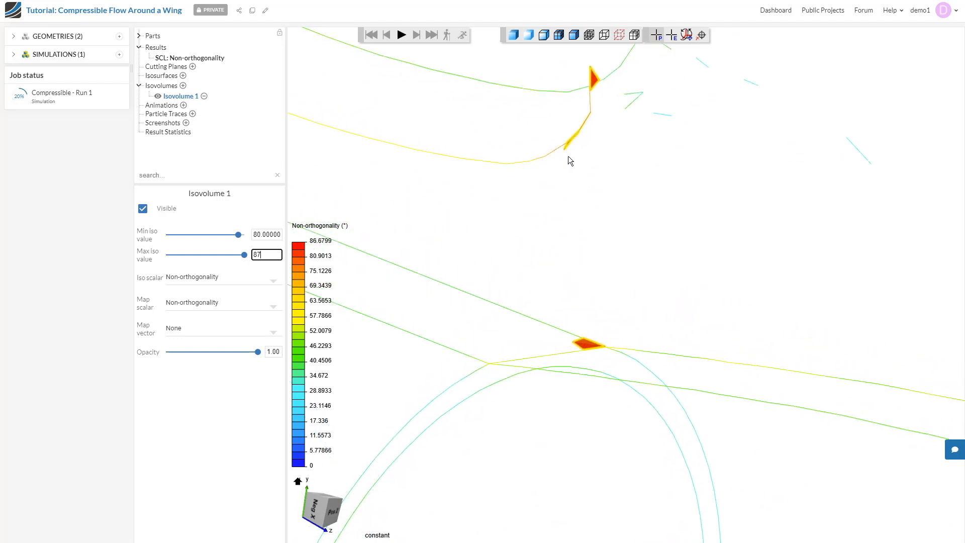
{"action": "scroll", "coordinate": [569, 157], "scroll_direction": "up", "scroll_amount": 3}
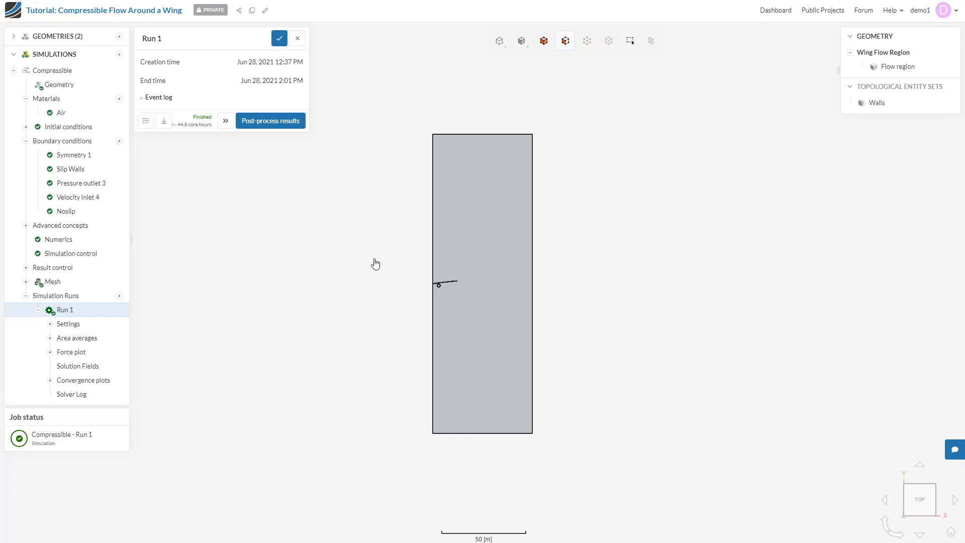
Open the solver log of Run 1 and highlight the pressure residual lines of time step 1999
{"action": "left_click", "coordinate": [72, 395]}
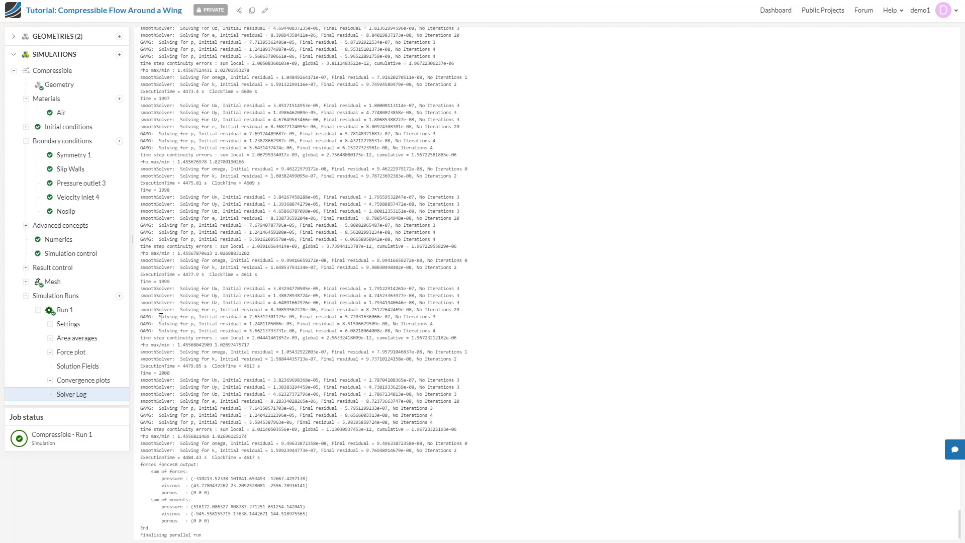
{"action": "left_click_drag", "start_coordinate": [160, 317], "coordinate": [449, 335]}
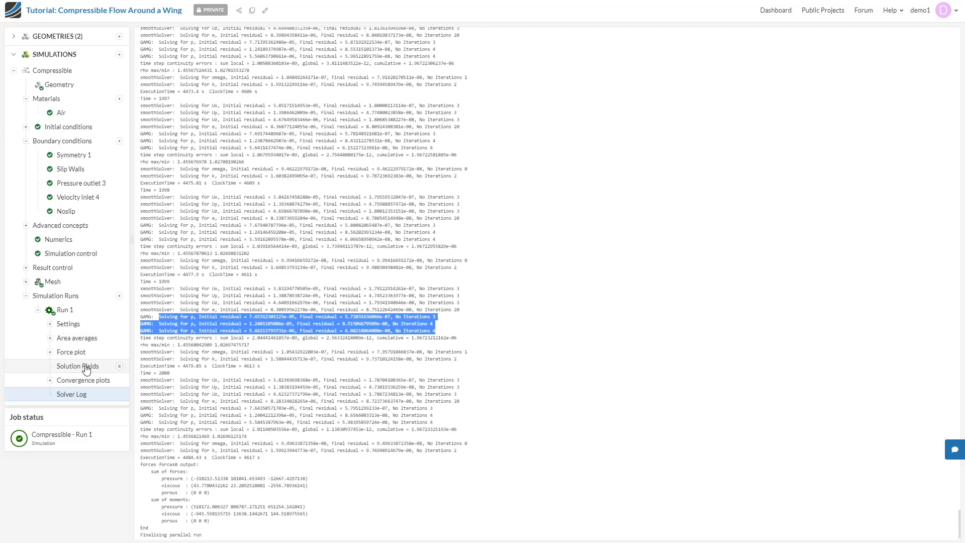
Review the inlet area average plots of Run 1 for Uy, Uz and pressure p
{"action": "left_click", "coordinate": [49, 338]}
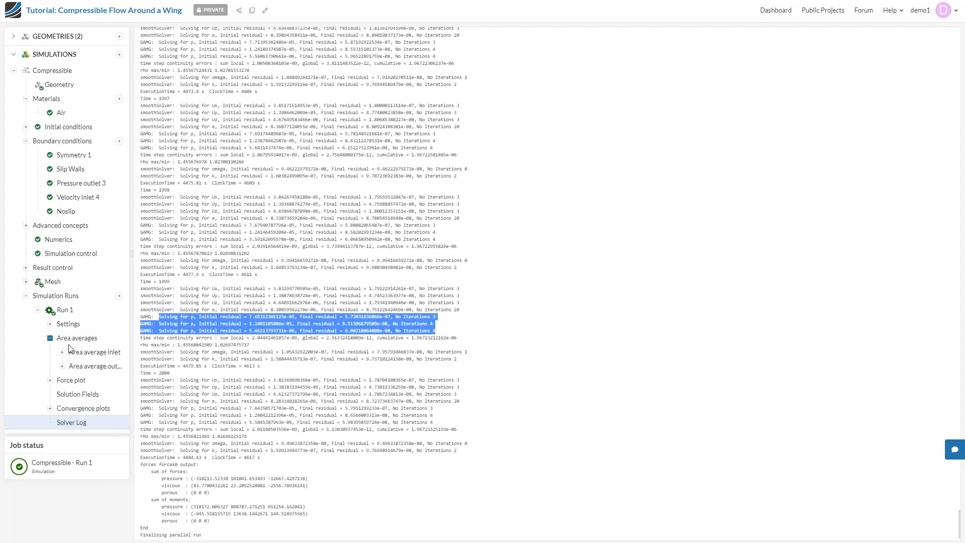
{"action": "left_click", "coordinate": [78, 355]}
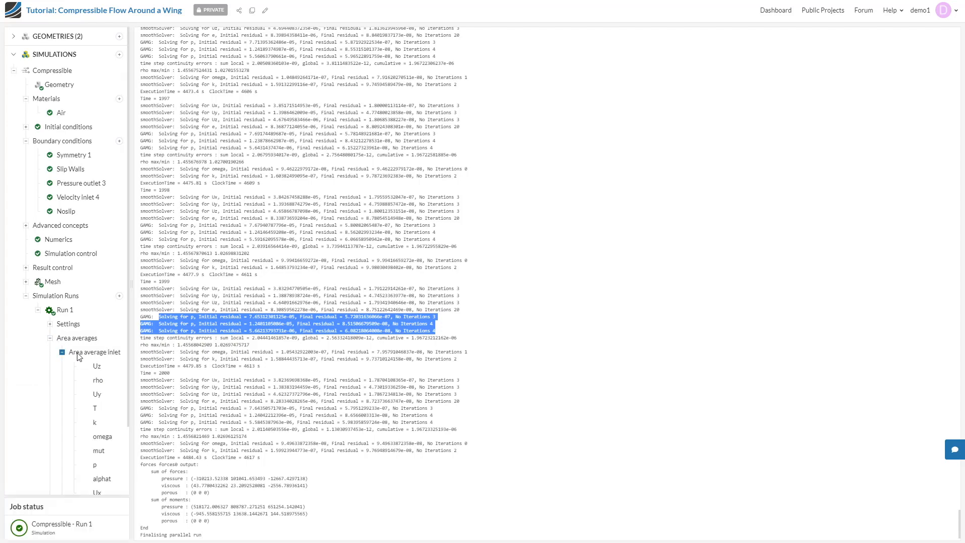
{"action": "left_click", "coordinate": [97, 395]}
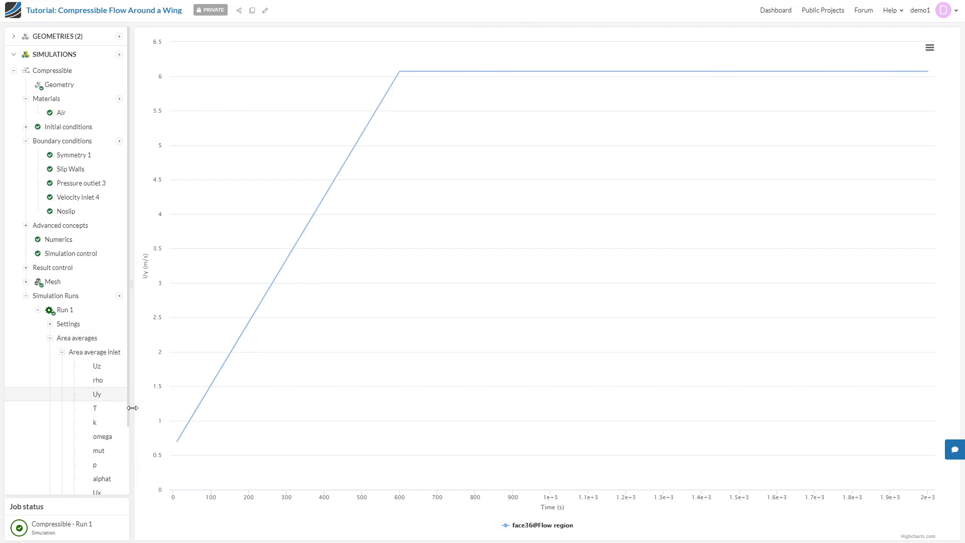
{"action": "mouse_move", "coordinate": [205, 396]}
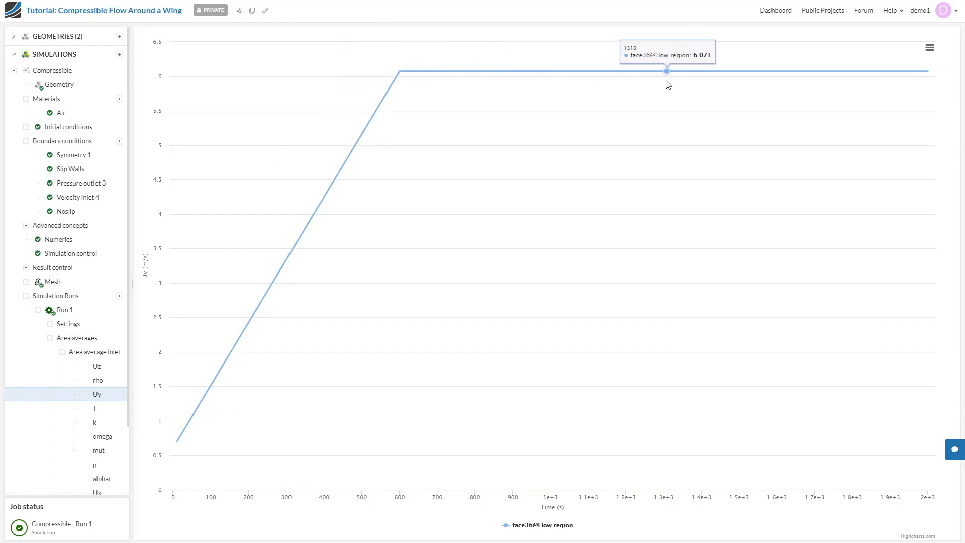
{"action": "scroll", "coordinate": [69, 458], "scroll_direction": "down", "scroll_amount": 1}
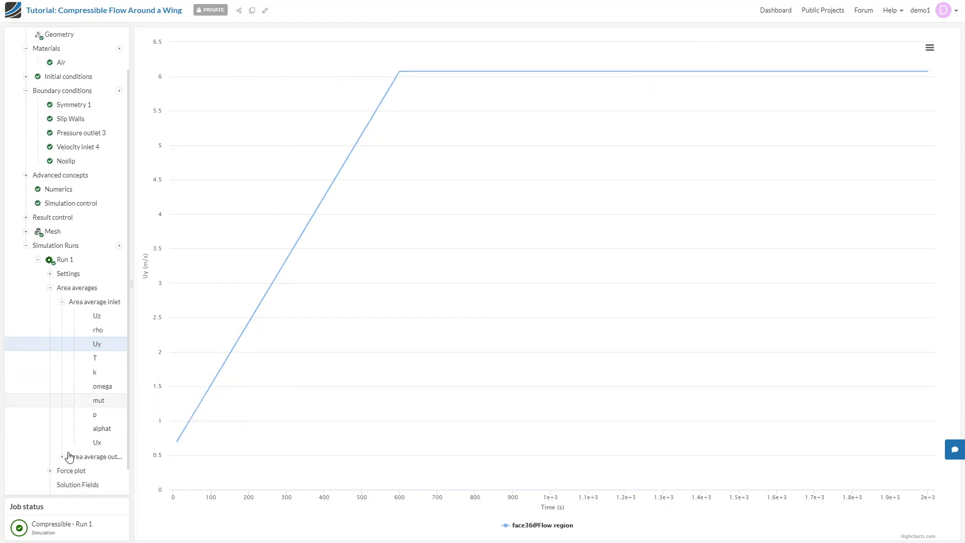
{"action": "left_click", "coordinate": [101, 319]}
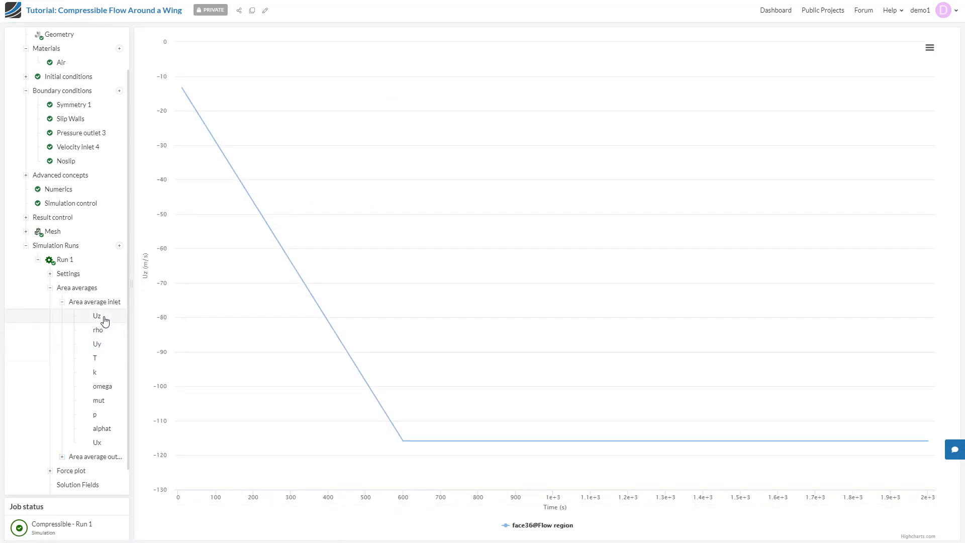
{"action": "left_click", "coordinate": [98, 417]}
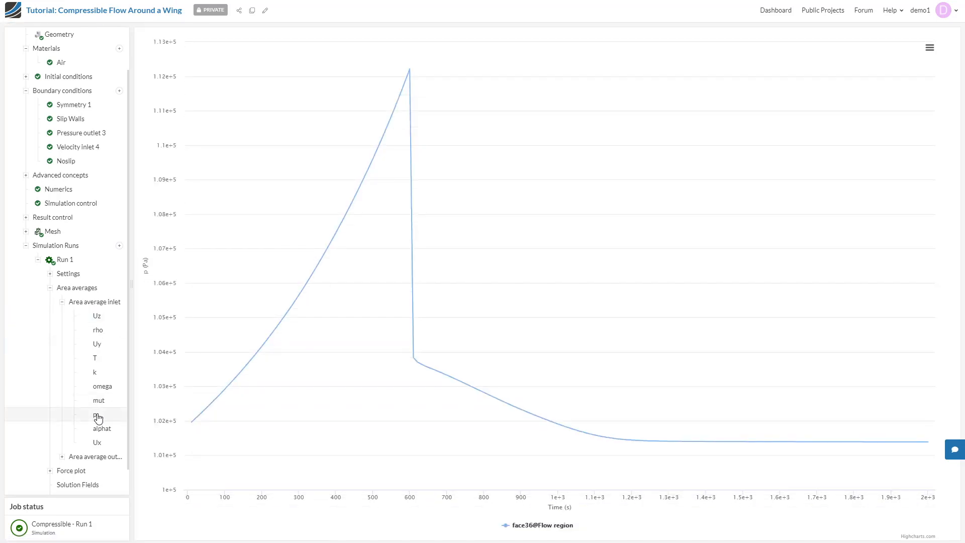
{"action": "mouse_move", "coordinate": [929, 446]}
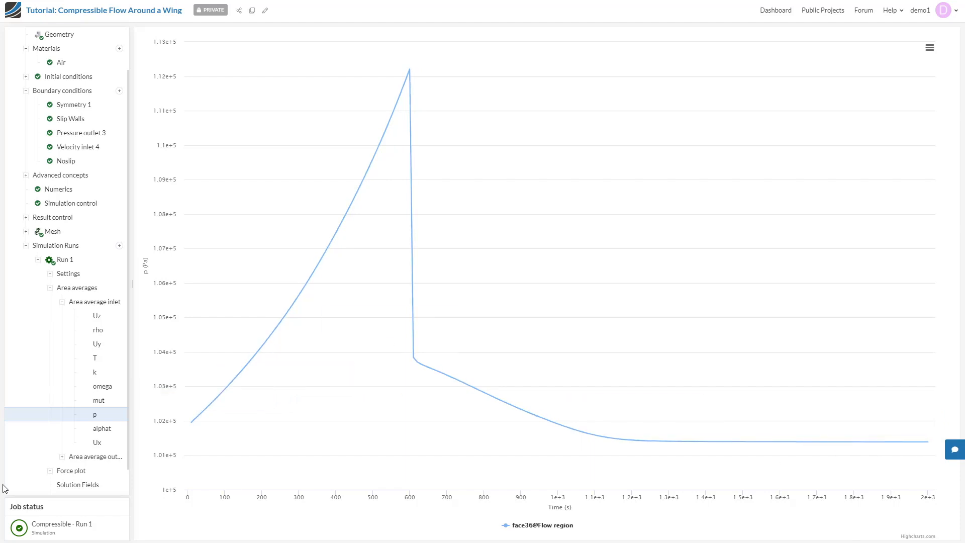
Review the outlet area average plots of Run 1 for Uz, Uy and temperature T
{"action": "left_click", "coordinate": [61, 456]}
{"action": "scroll", "coordinate": [60, 463], "scroll_direction": "down", "scroll_amount": 3}
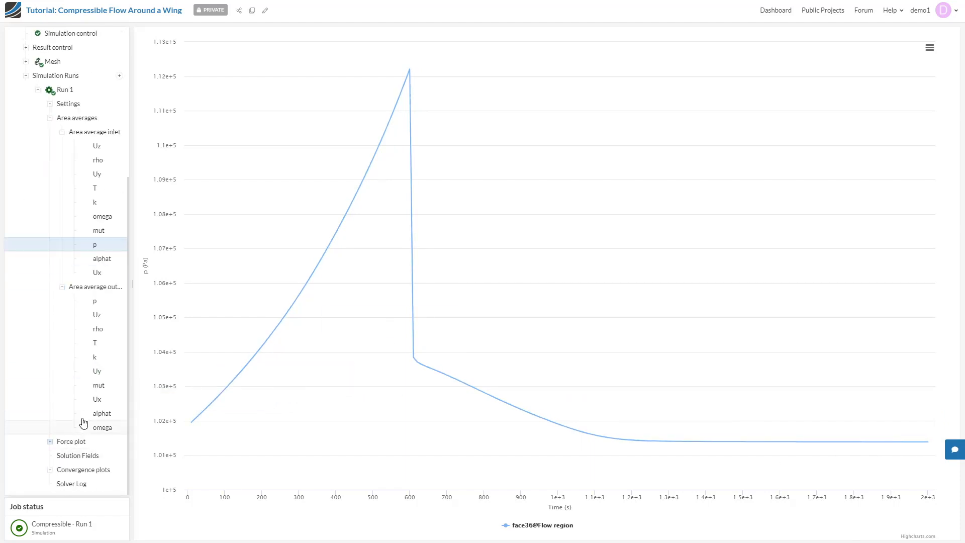
{"action": "left_click", "coordinate": [99, 317]}
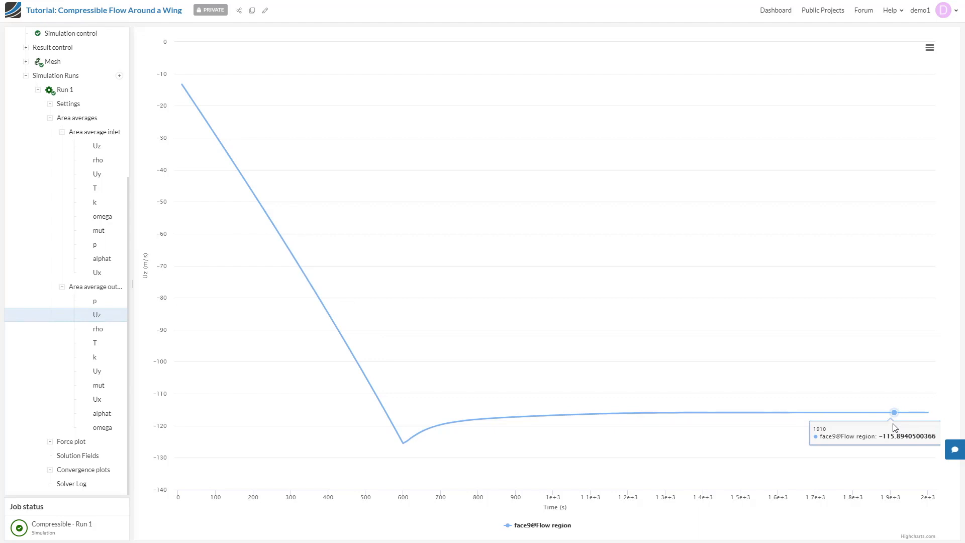
{"action": "left_click", "coordinate": [98, 373]}
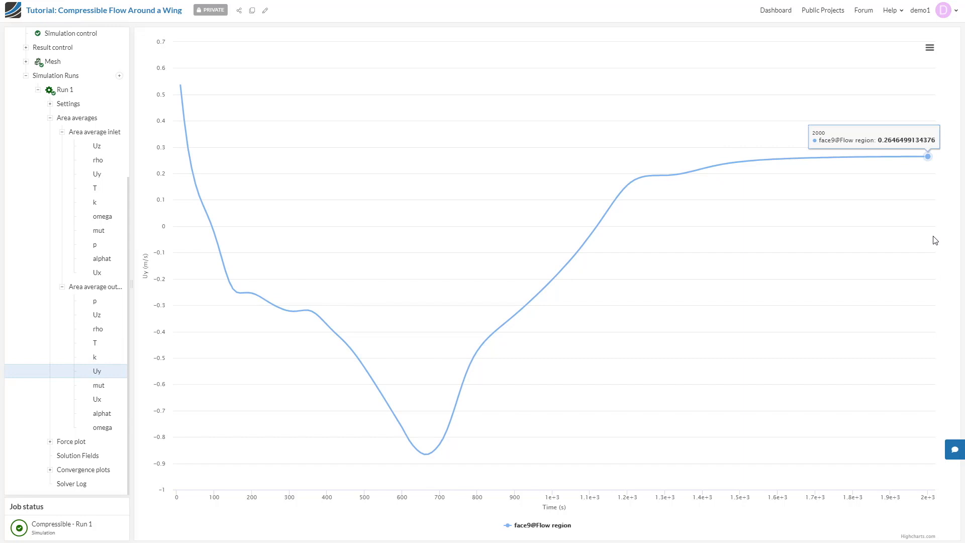
{"action": "left_click", "coordinate": [96, 346]}
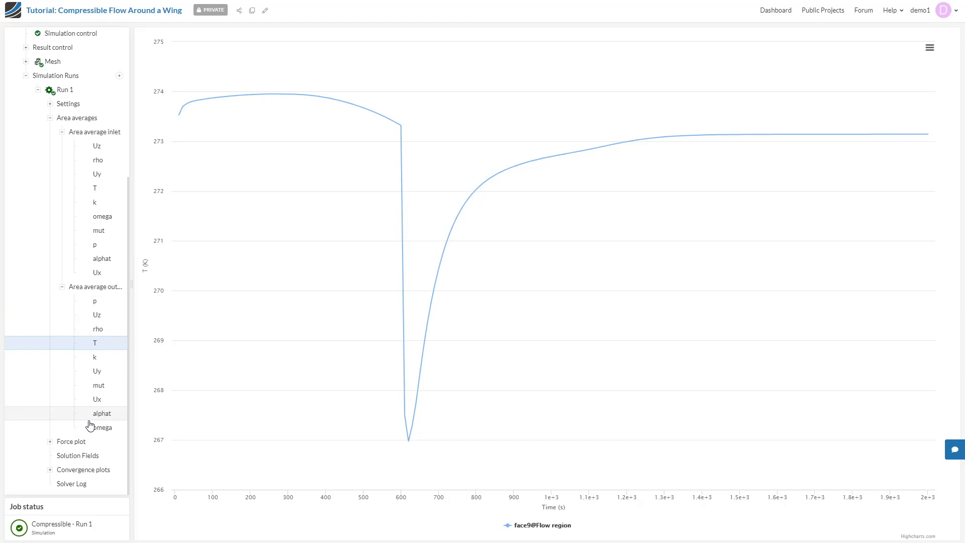
Open the forces and moments plot, show only the y and z pressure and viscous forces, and read their final values
{"action": "left_click", "coordinate": [62, 442]}
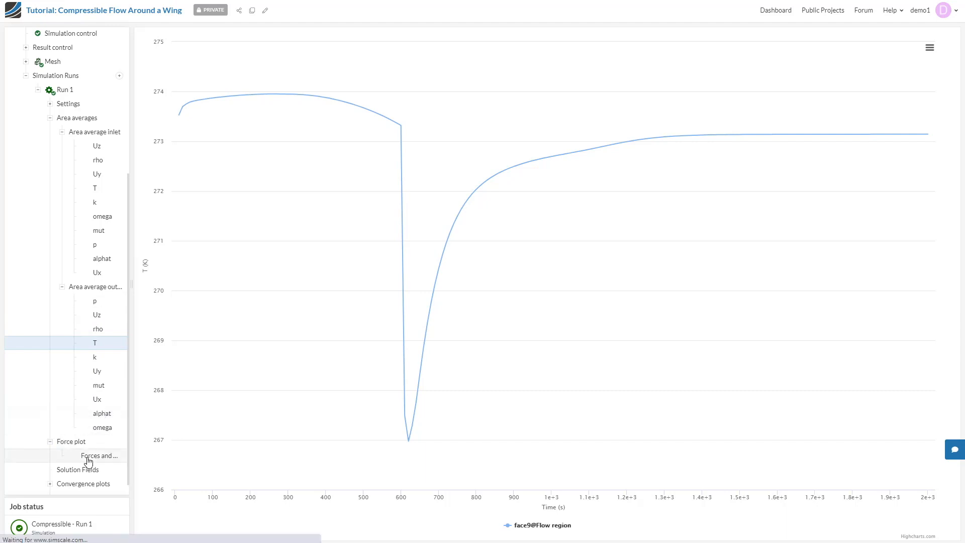
{"action": "left_click", "coordinate": [87, 457]}
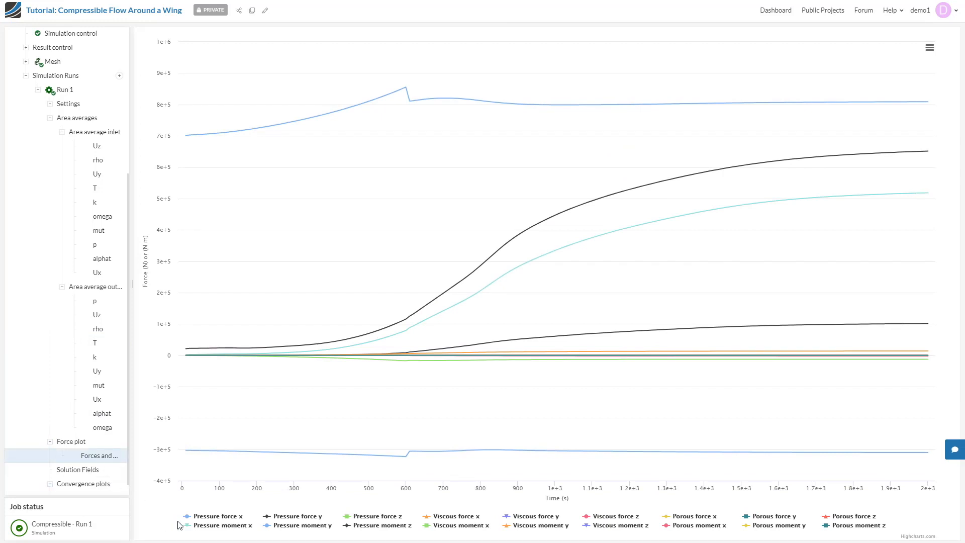
{"action": "left_click", "coordinate": [206, 517]}
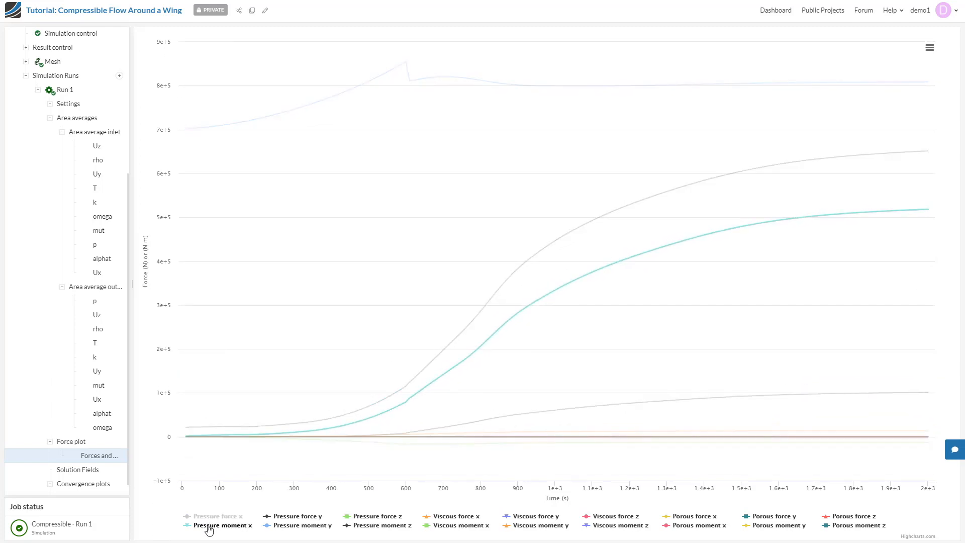
{"action": "left_click", "coordinate": [209, 525]}
{"action": "left_click", "coordinate": [291, 526]}
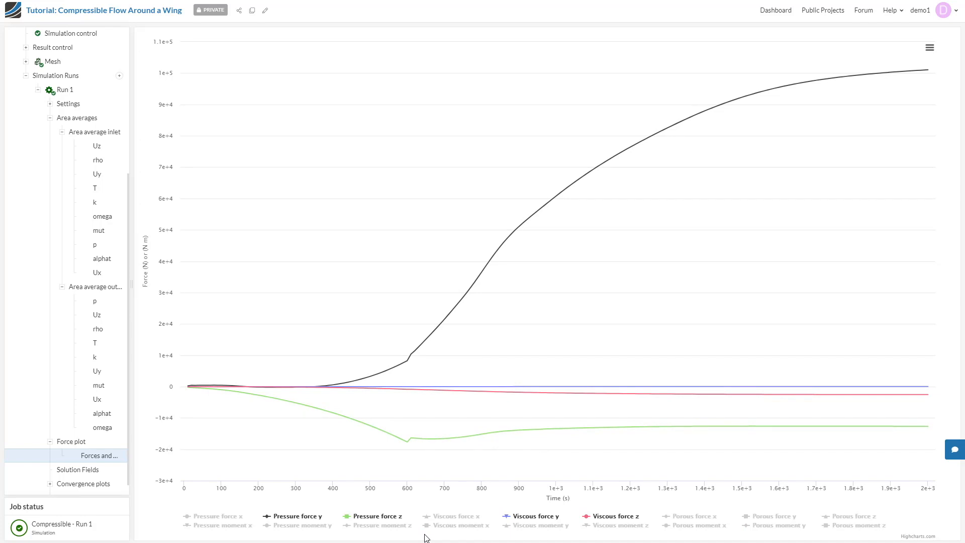
{"action": "mouse_move", "coordinate": [928, 73]}
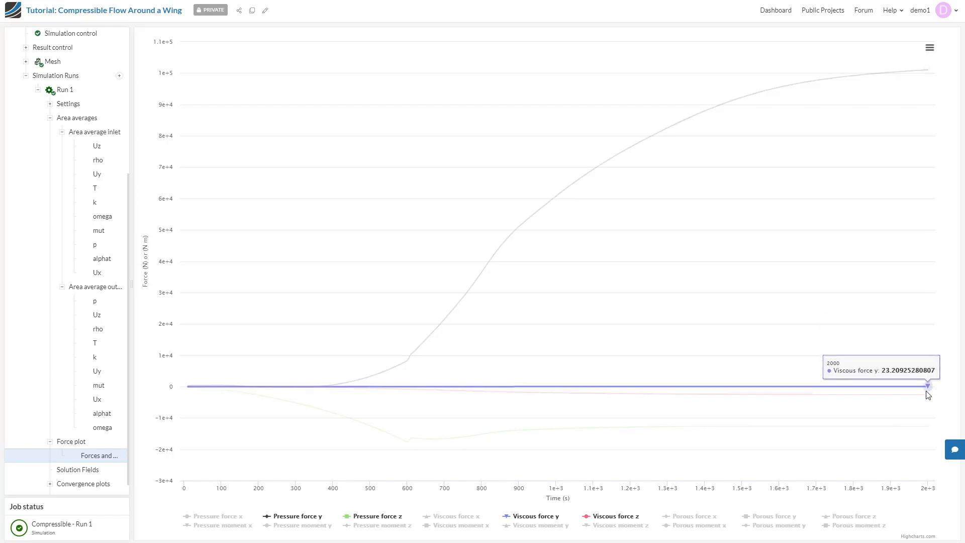
{"action": "mouse_move", "coordinate": [928, 395]}
Open the post-processing results of Run 1 and delete the existing cutting plane filter
{"action": "left_click", "coordinate": [65, 90]}
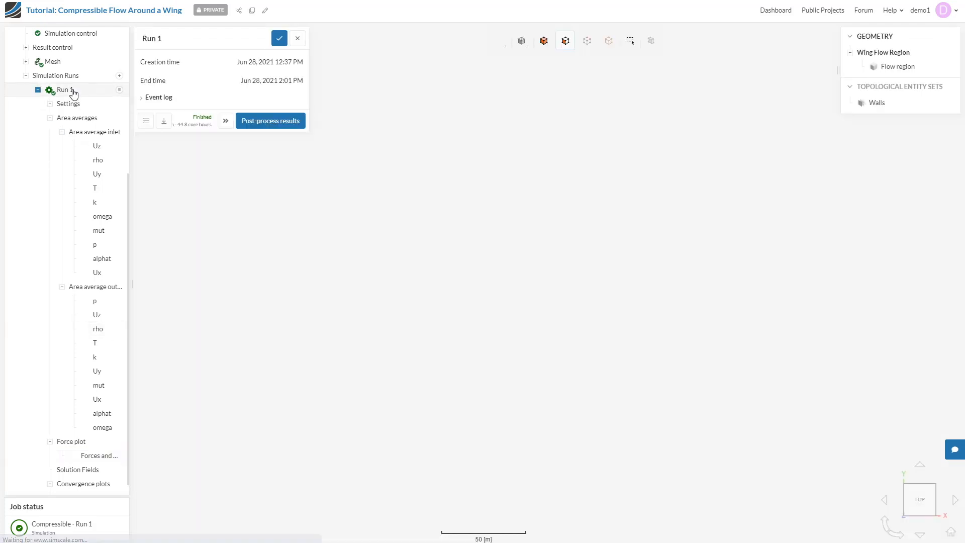
{"action": "left_click", "coordinate": [283, 126]}
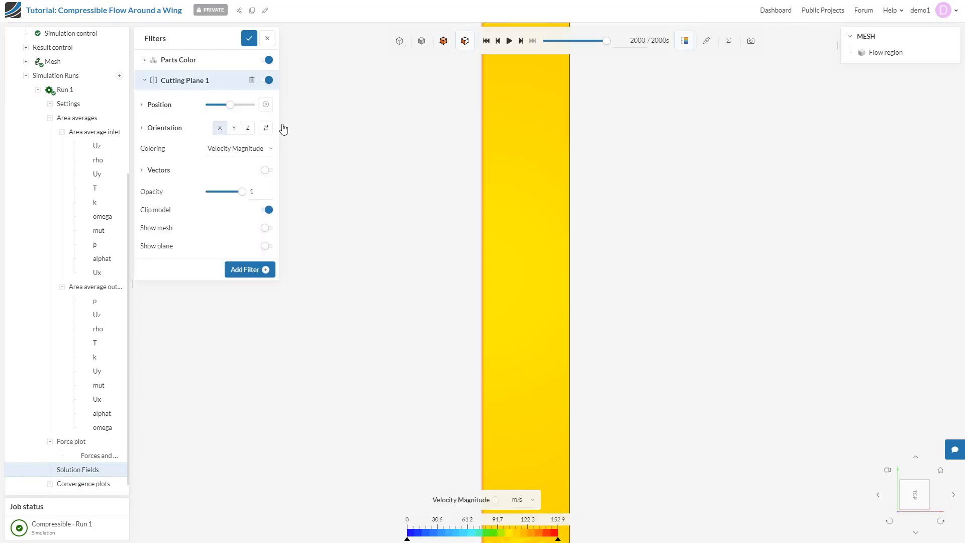
{"action": "left_click", "coordinate": [251, 82]}
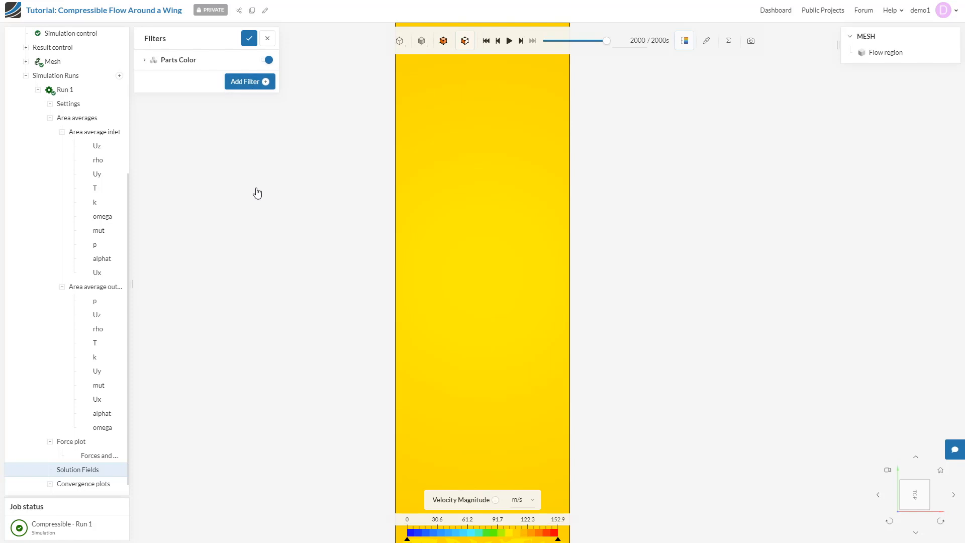
Set the Parts Color coloring to Pressure
{"action": "left_click", "coordinate": [145, 61]}
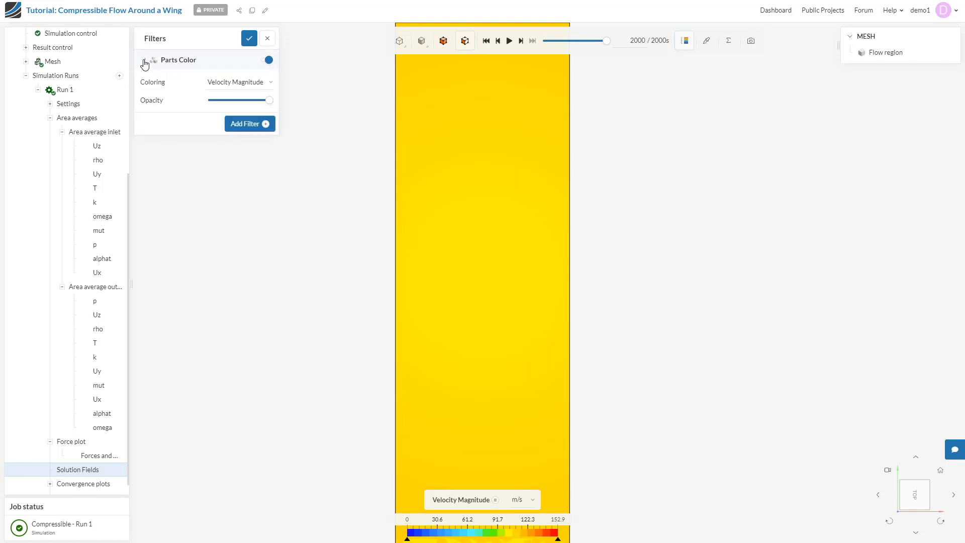
{"action": "left_click", "coordinate": [252, 85]}
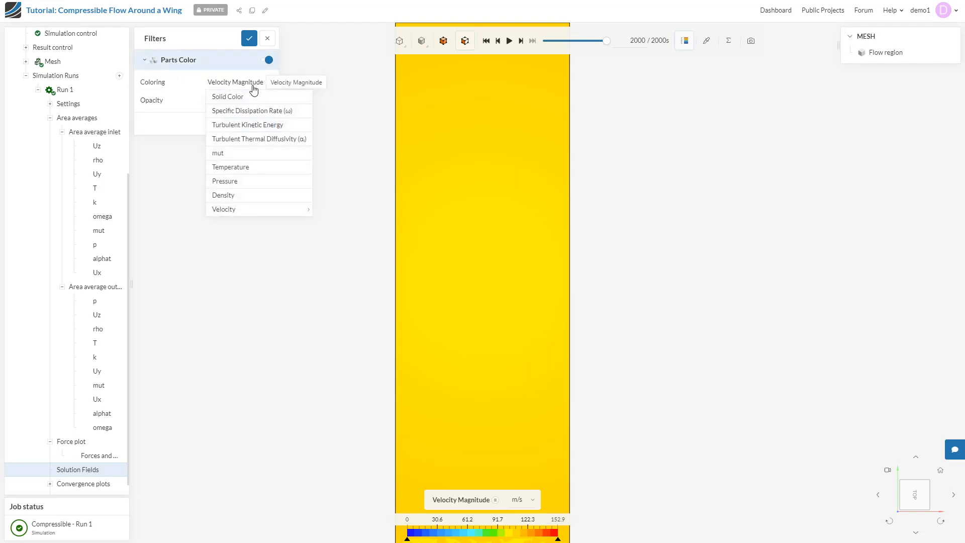
{"action": "left_click", "coordinate": [247, 184]}
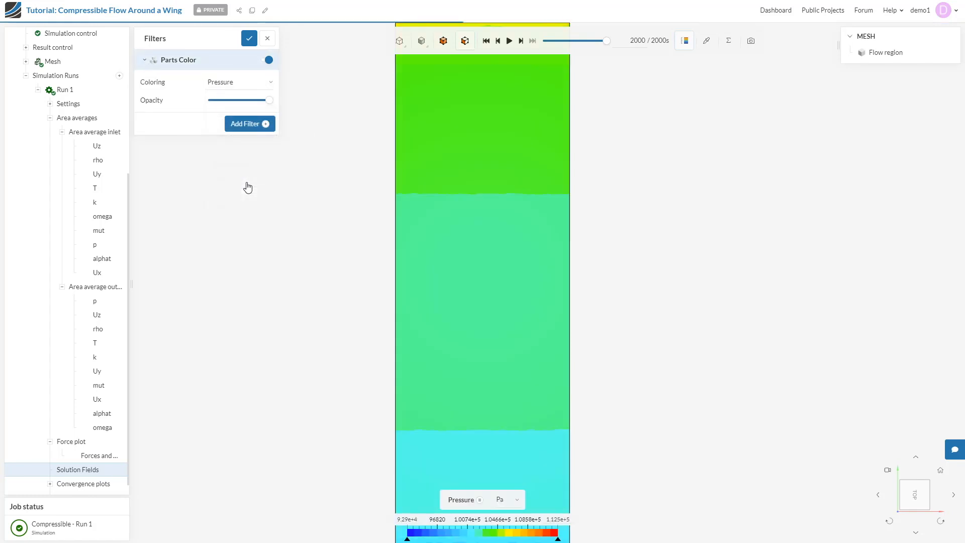
Hide the outer boundary faces of the flow region so that only the wing and engine remain displayed
{"action": "left_click_drag", "start_coordinate": [618, 243], "coordinate": [669, 273]}
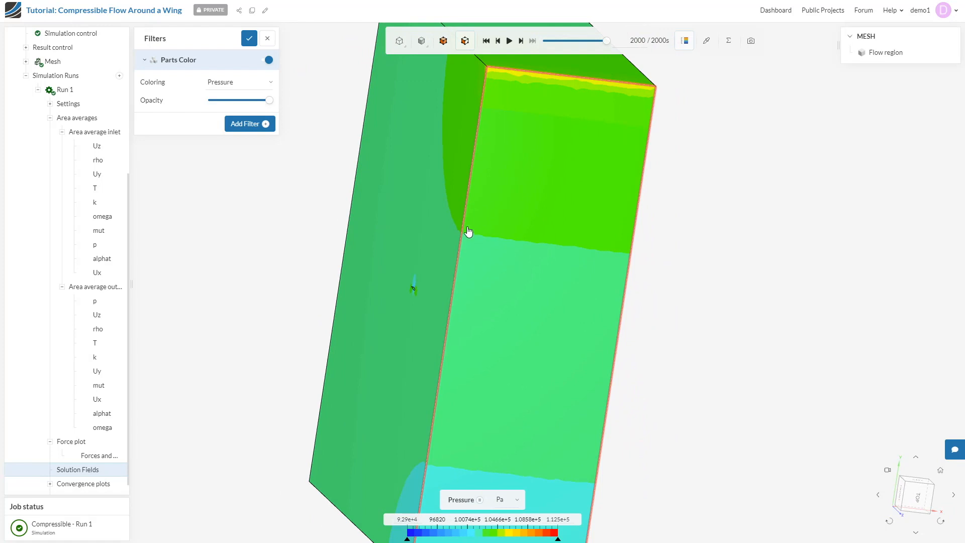
{"action": "left_click_drag", "start_coordinate": [645, 225], "coordinate": [460, 213]}
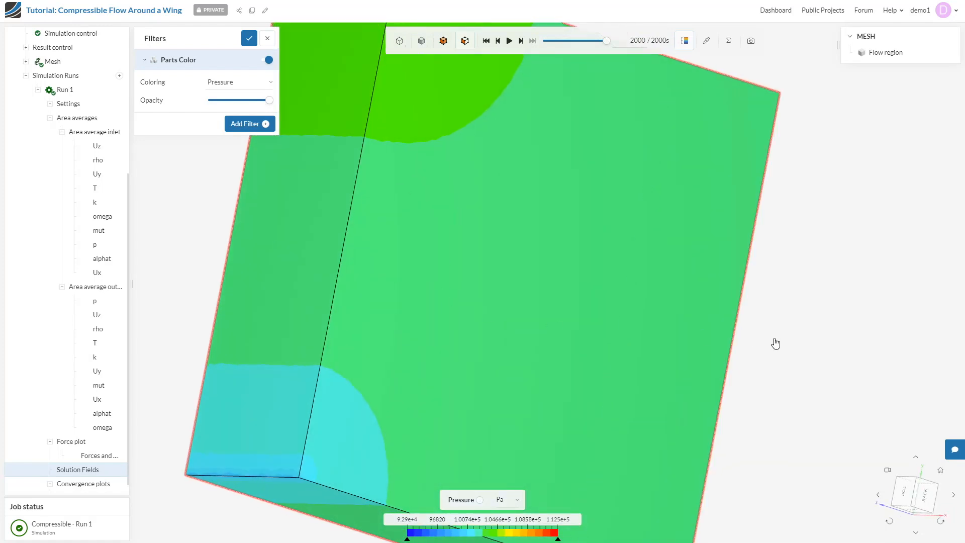
{"action": "scroll", "coordinate": [775, 344], "scroll_direction": "down", "scroll_amount": 5}
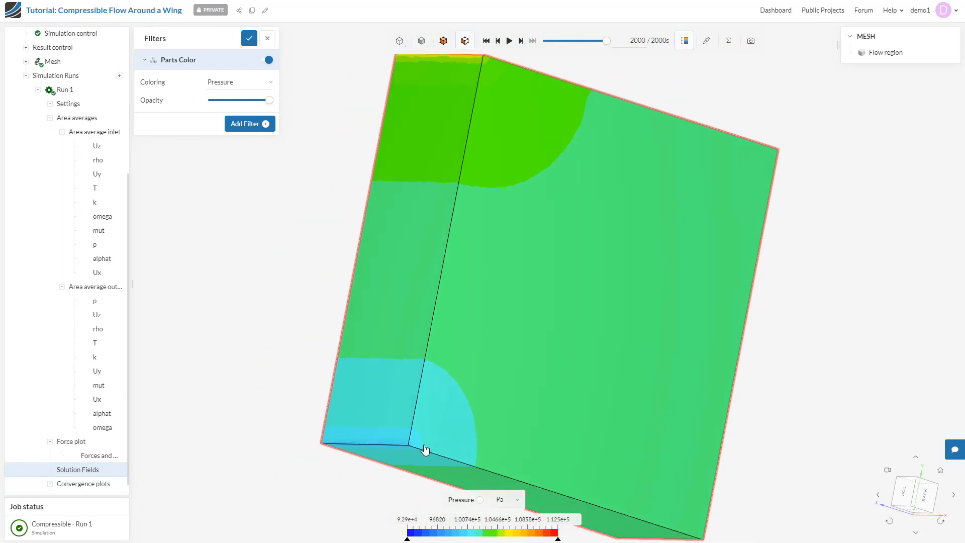
{"action": "right_click", "coordinate": [474, 323]}
{"action": "left_click", "coordinate": [497, 371]}
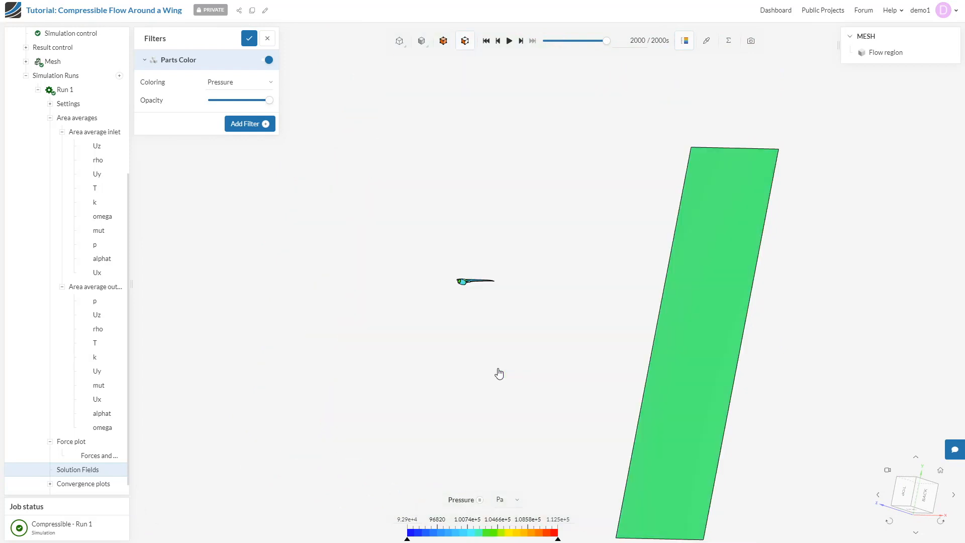
{"action": "right_click", "coordinate": [684, 280]}
{"action": "left_click", "coordinate": [699, 323]}
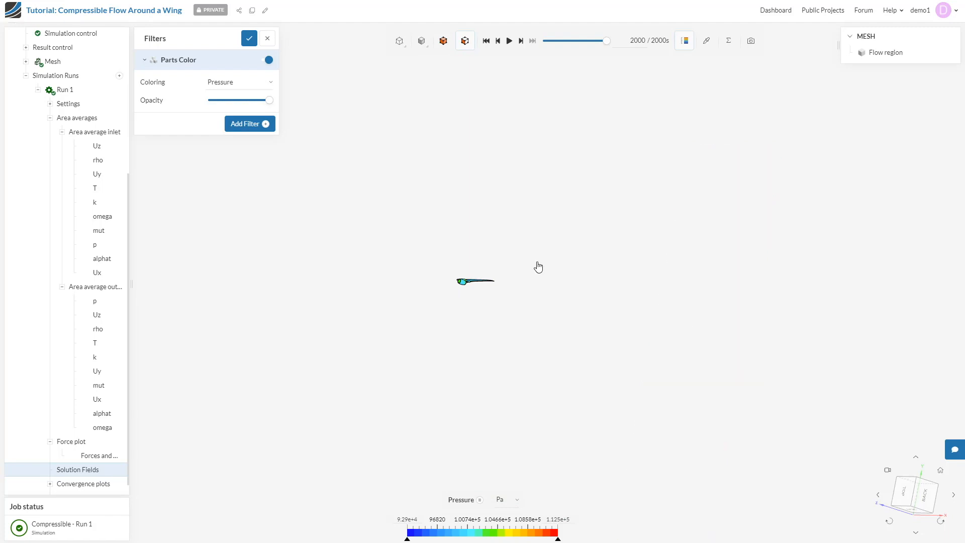
Switch the pressure legend to a continuous scale for the wing surface
{"action": "left_click_drag", "start_coordinate": [538, 267], "coordinate": [451, 349]}
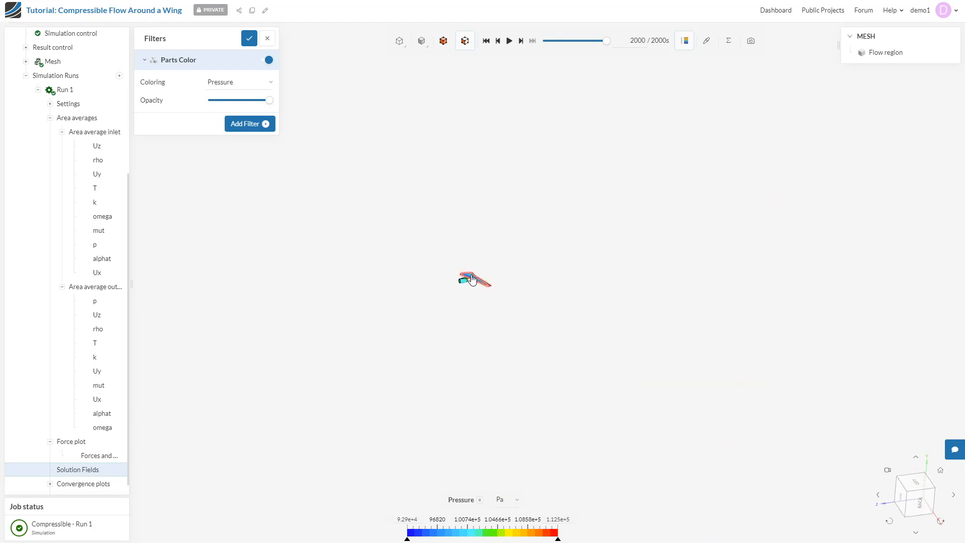
{"action": "scroll", "coordinate": [472, 280], "scroll_direction": "up", "scroll_amount": 5}
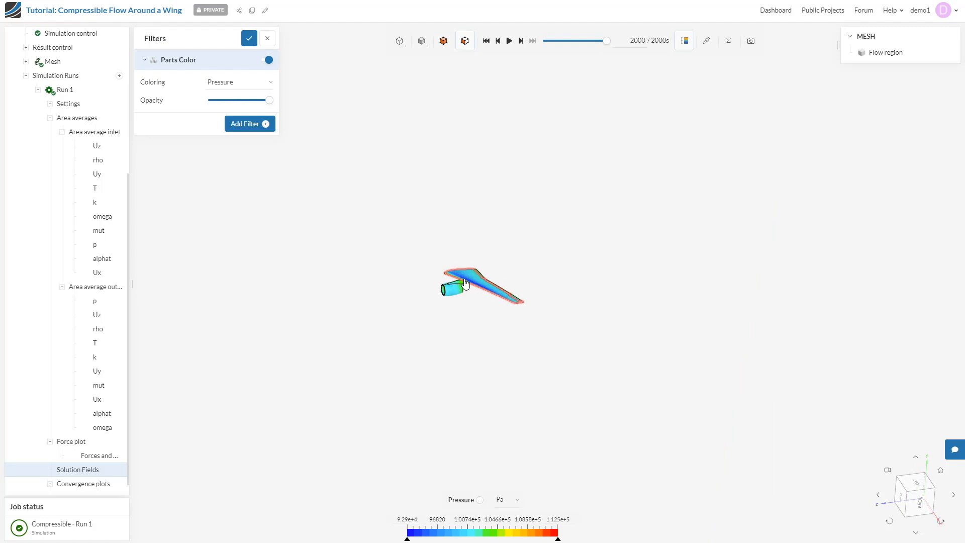
{"action": "scroll", "coordinate": [465, 284], "scroll_direction": "up", "scroll_amount": 4}
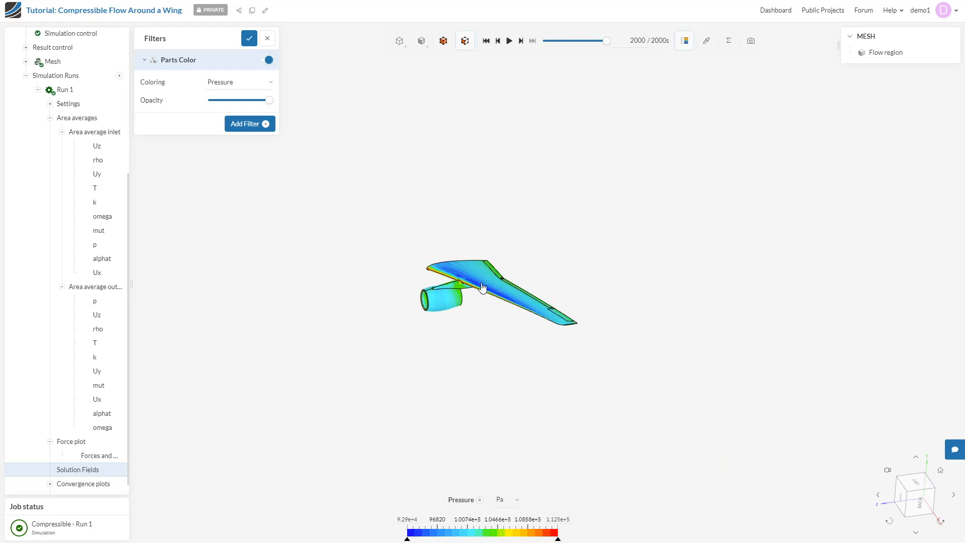
{"action": "scroll", "coordinate": [483, 286], "scroll_direction": "up", "scroll_amount": 3}
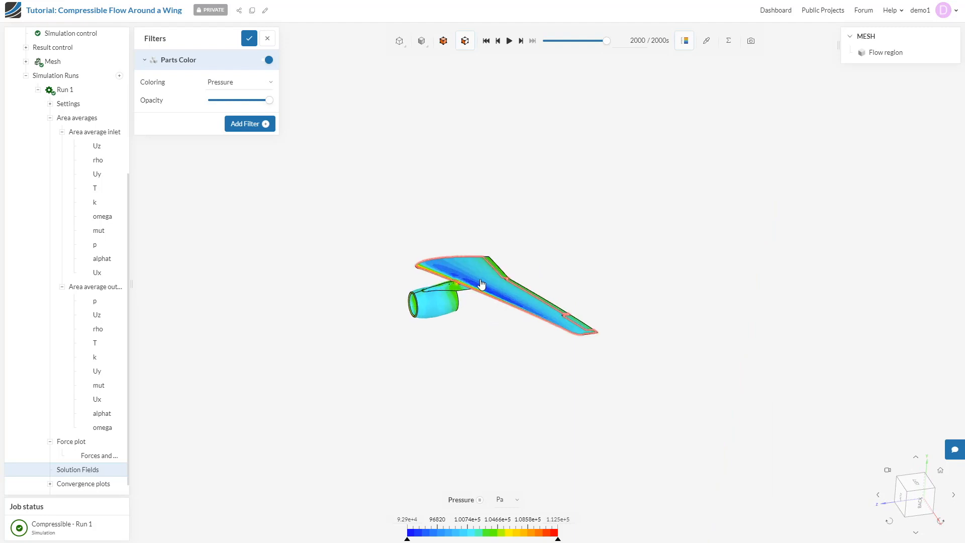
{"action": "right_click", "coordinate": [506, 536]}
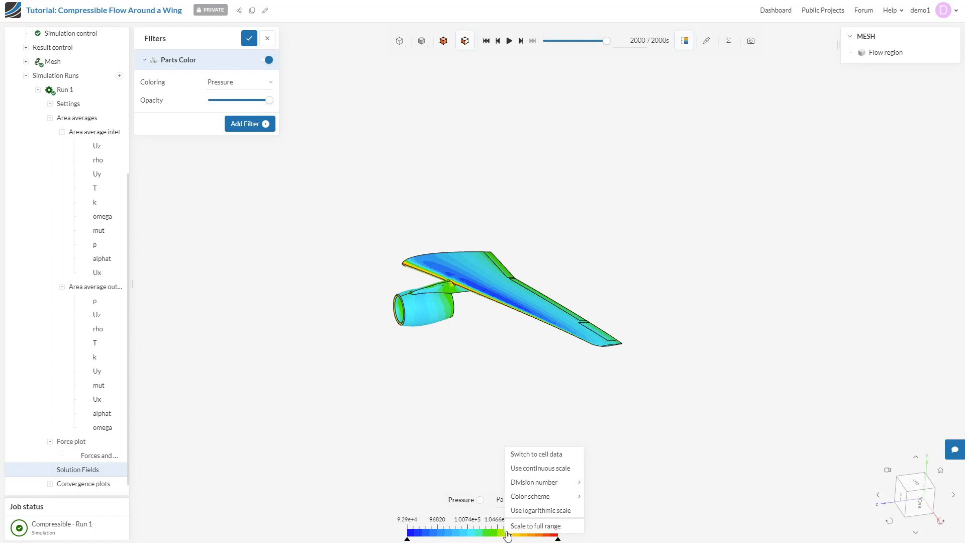
{"action": "left_click", "coordinate": [528, 468]}
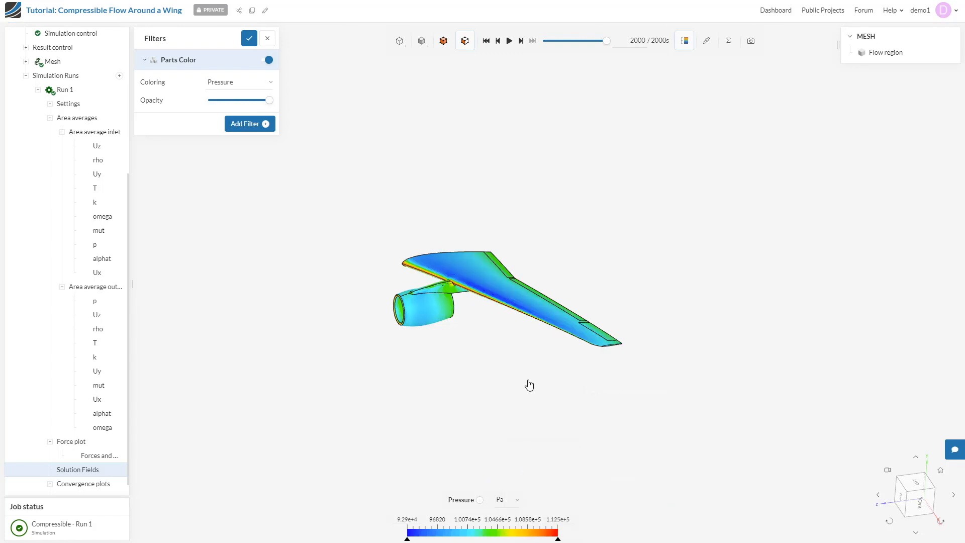
Examine the pressure distribution on the wing and engine, and probe pressure values at points on the wing's upper and lower surfaces
{"action": "left_click_drag", "start_coordinate": [529, 386], "coordinate": [465, 394]}
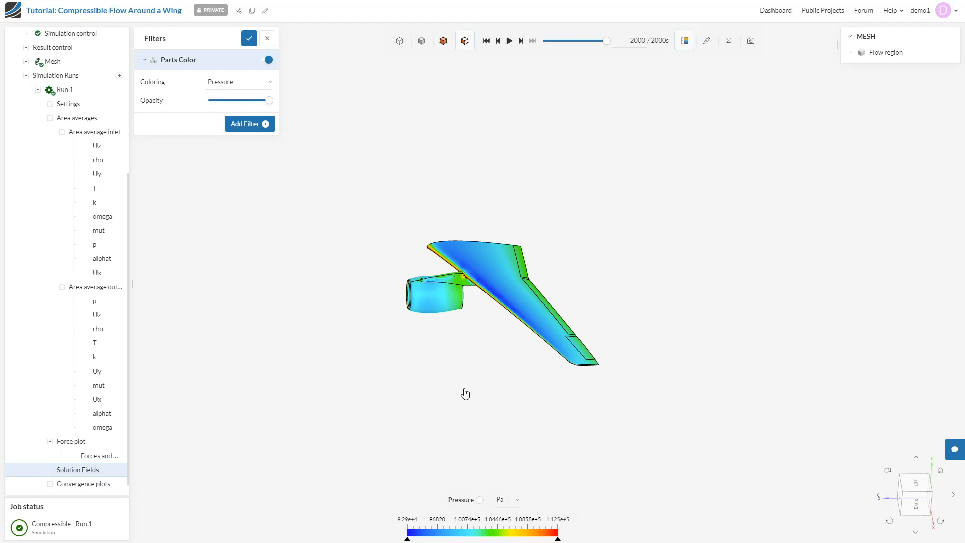
{"action": "left_click_drag", "start_coordinate": [466, 394], "coordinate": [623, 352]}
{"action": "scroll", "coordinate": [407, 287], "scroll_direction": "up", "scroll_amount": 3}
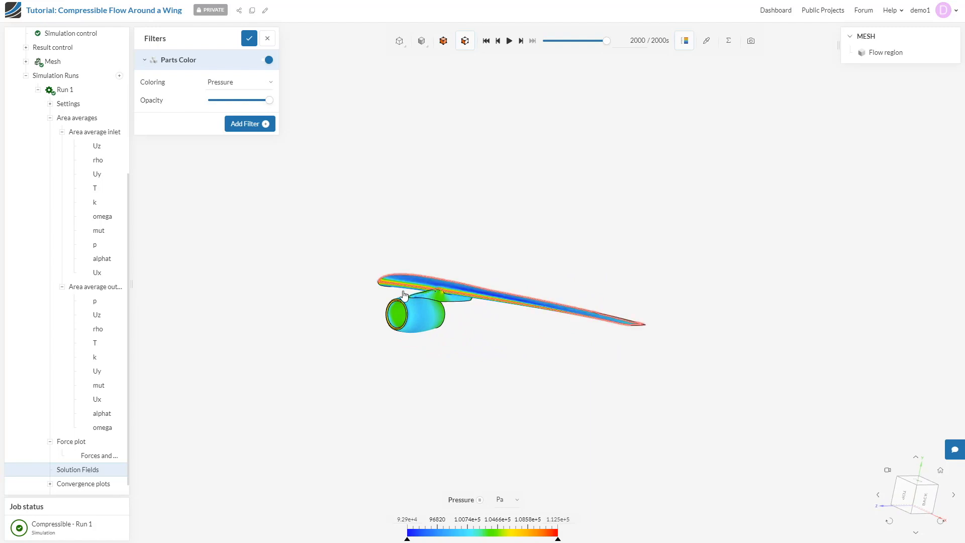
{"action": "scroll", "coordinate": [407, 288], "scroll_direction": "up", "scroll_amount": 5}
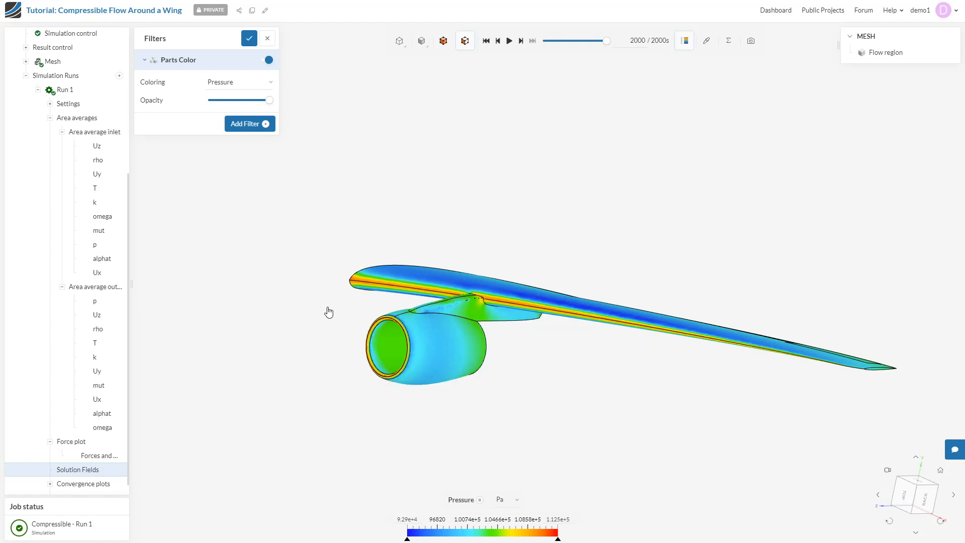
{"action": "scroll", "coordinate": [328, 312], "scroll_direction": "down", "scroll_amount": 2}
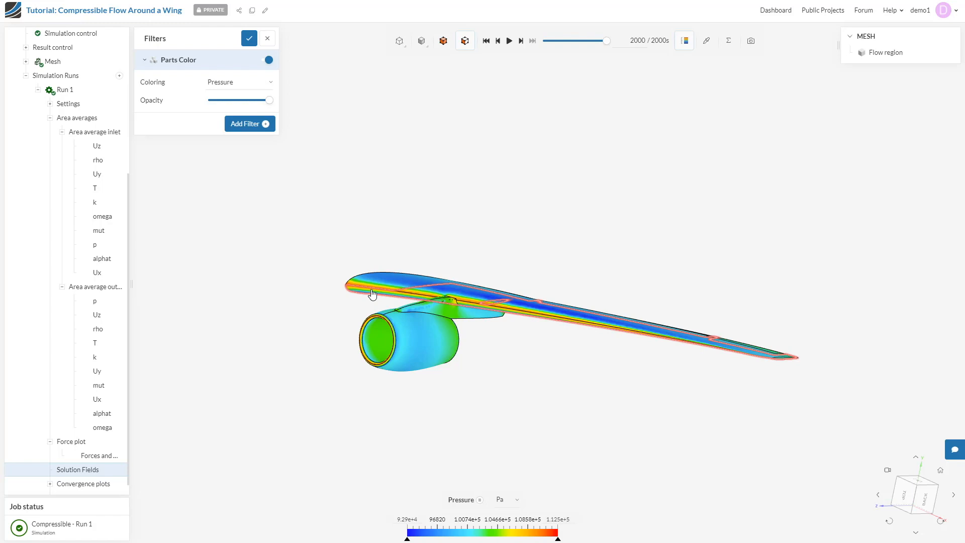
{"action": "left_click", "coordinate": [706, 41]}
{"action": "left_click_drag", "start_coordinate": [534, 258], "coordinate": [475, 354]}
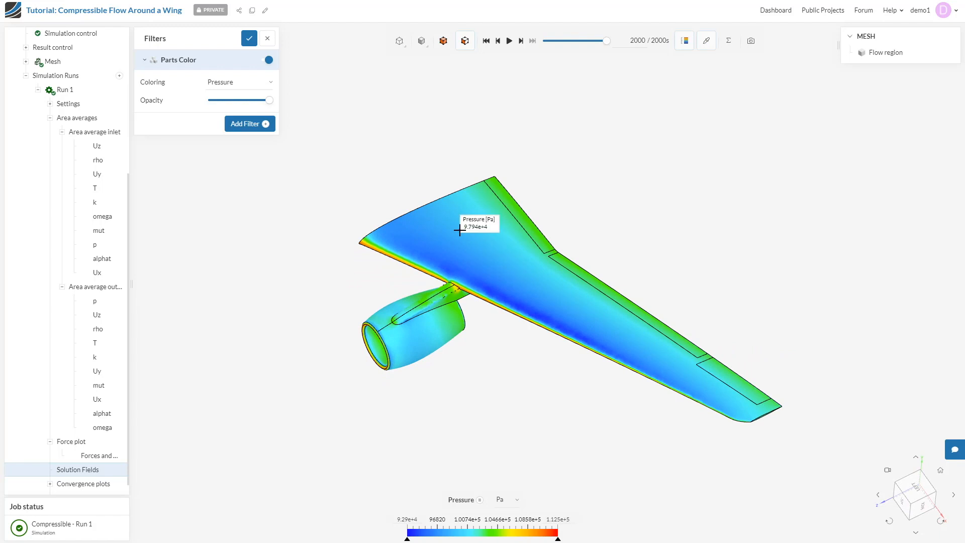
{"action": "left_click", "coordinate": [501, 299]}
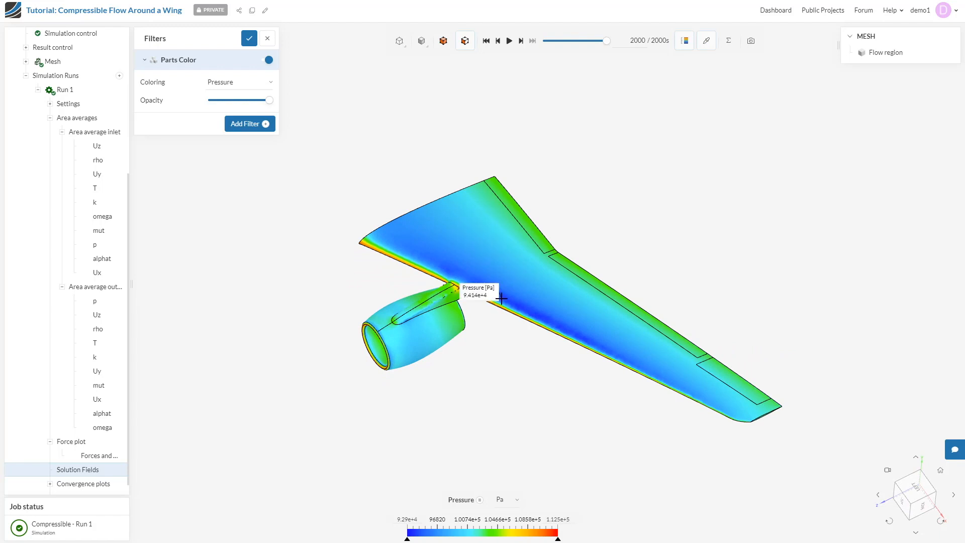
{"action": "left_click", "coordinate": [407, 251]}
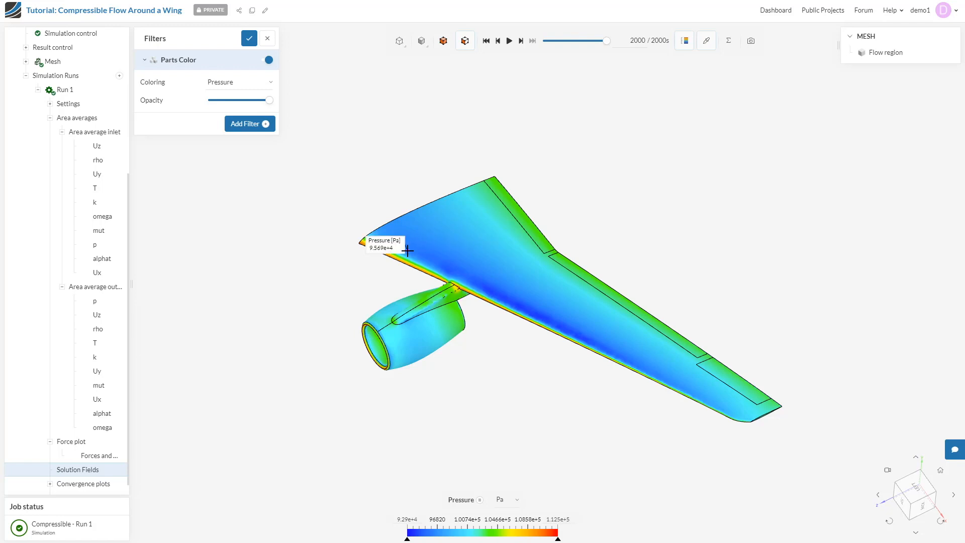
{"action": "left_click_drag", "start_coordinate": [470, 302], "coordinate": [473, 138]}
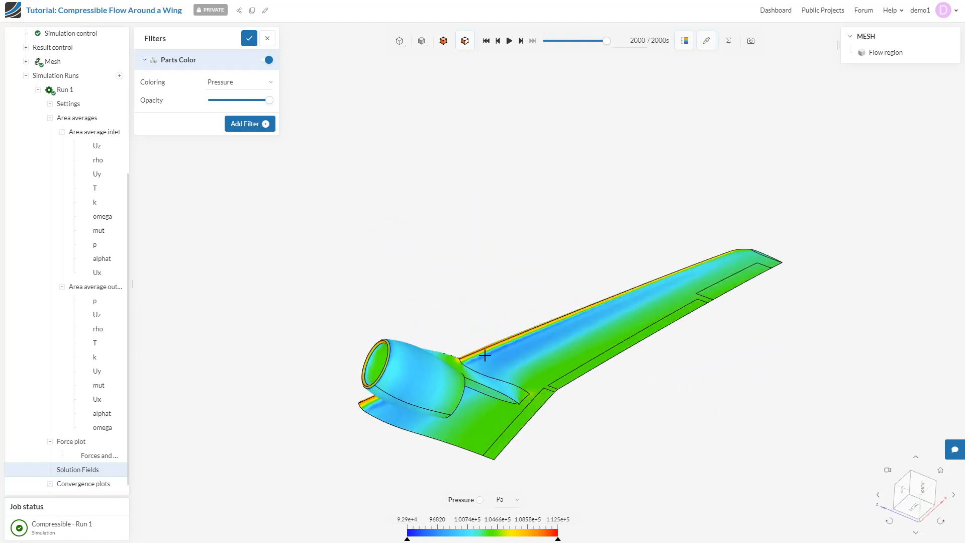
{"action": "left_click", "coordinate": [508, 369]}
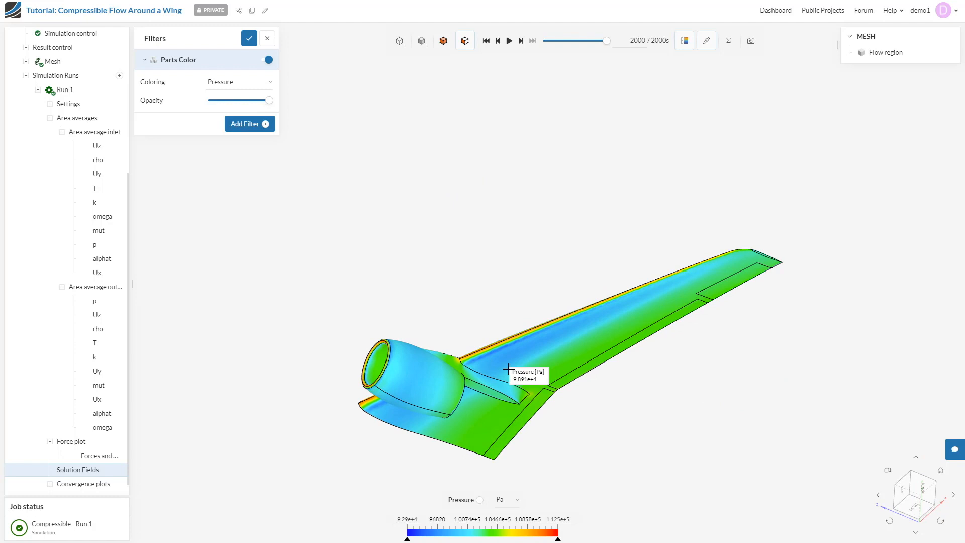
{"action": "left_click", "coordinate": [554, 367]}
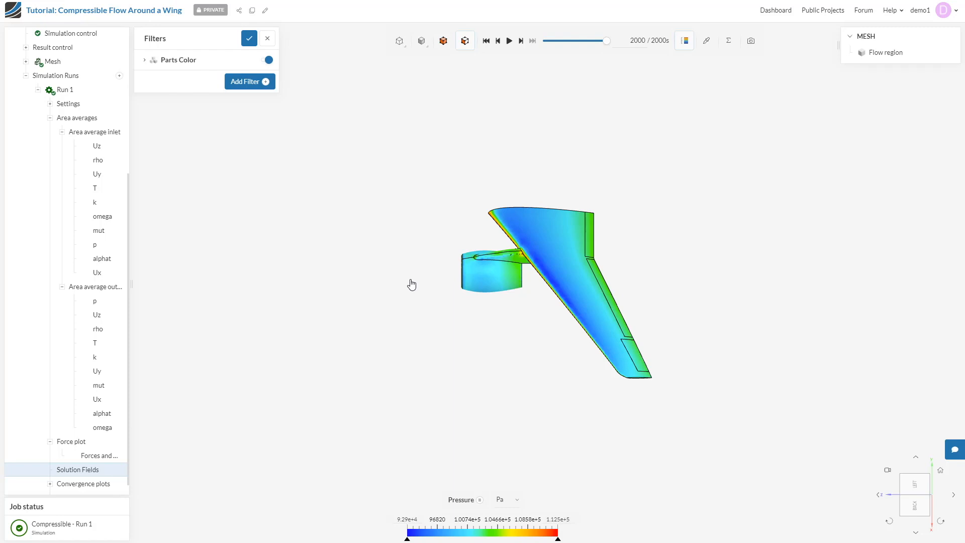
Add a cutting plane with X orientation and Velocity Magnitude coloring, and move it to a position that cuts through the wing
{"action": "left_click", "coordinate": [258, 83]}
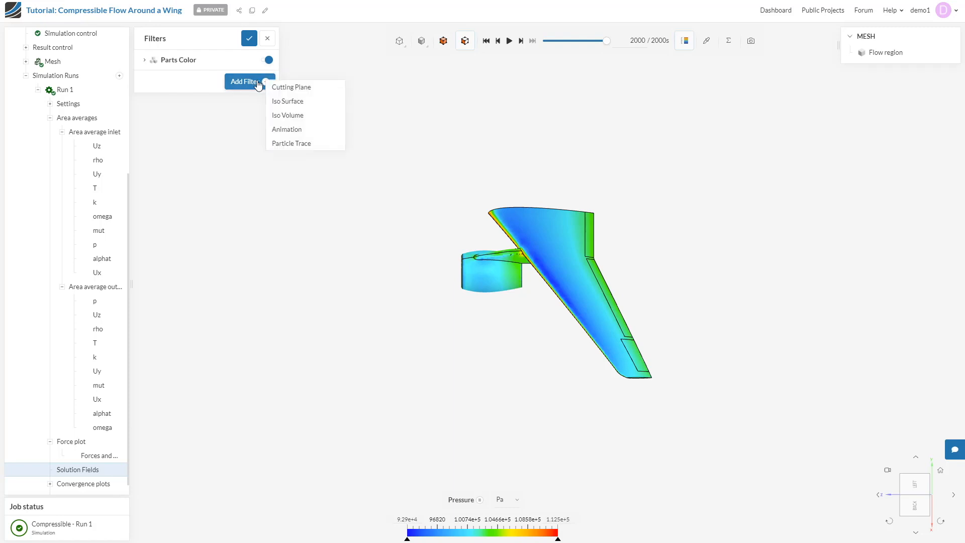
{"action": "left_click", "coordinate": [300, 92]}
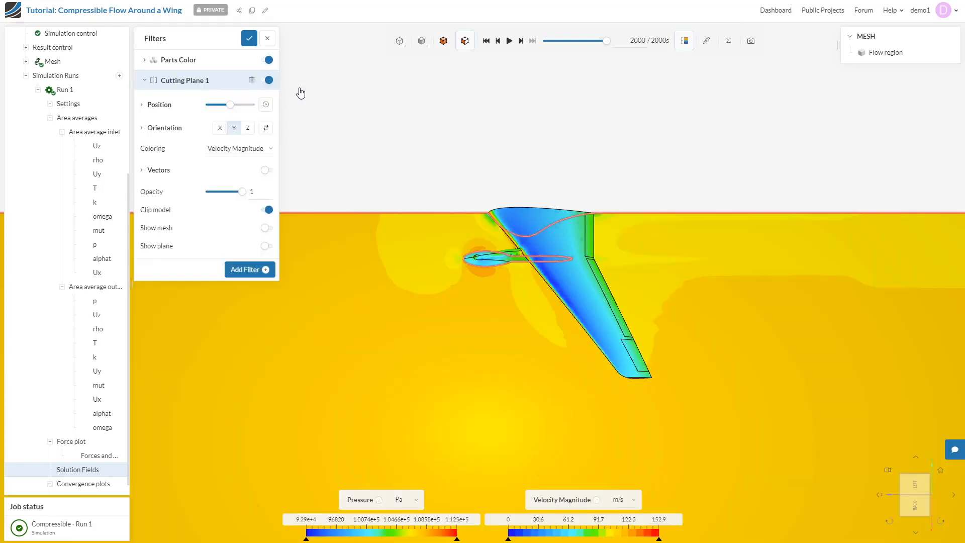
{"action": "left_click", "coordinate": [219, 130]}
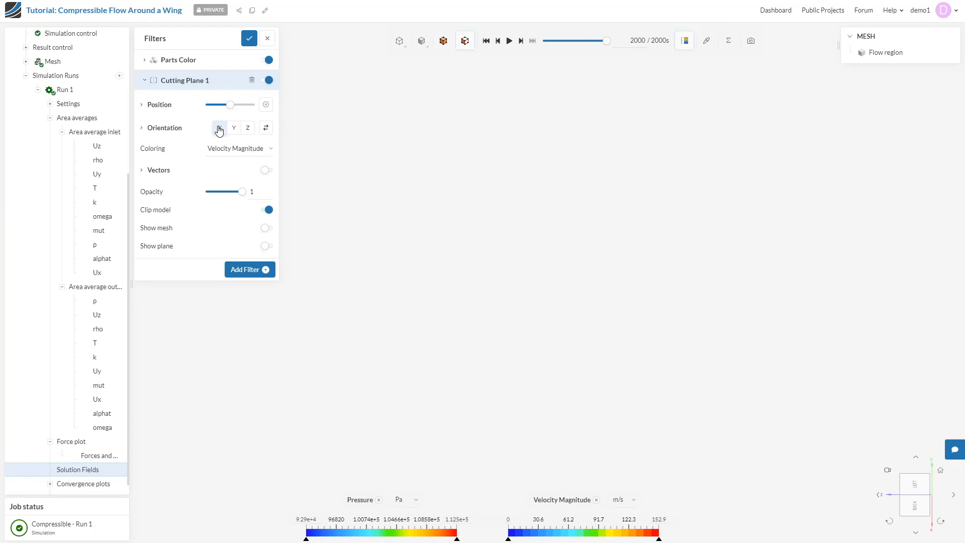
{"action": "left_click_drag", "start_coordinate": [508, 308], "coordinate": [462, 366]}
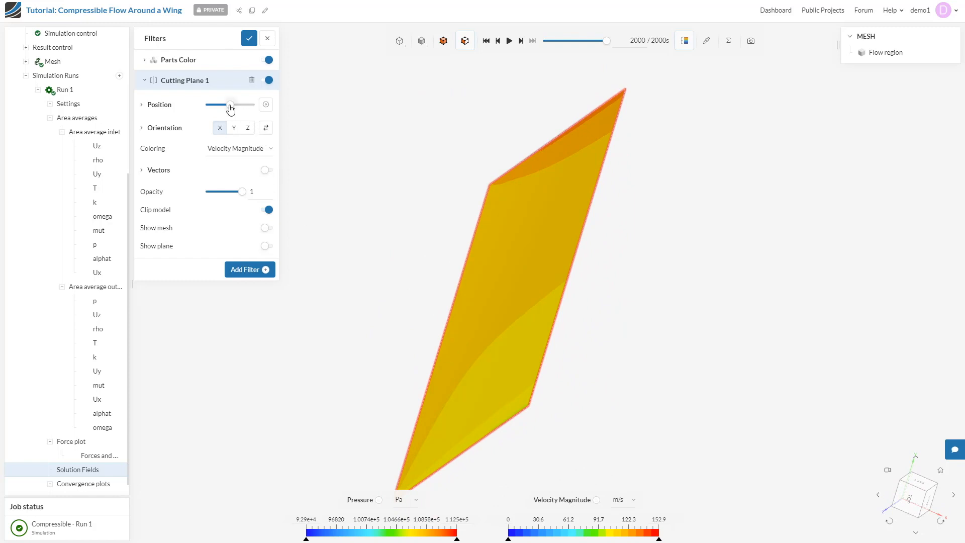
{"action": "left_click_drag", "start_coordinate": [225, 108], "coordinate": [217, 108]}
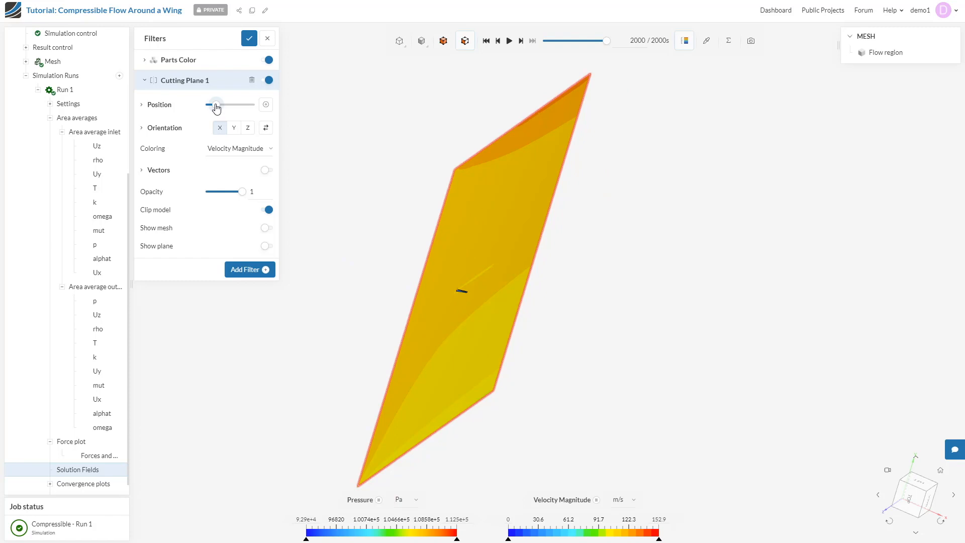
{"action": "left_click_drag", "start_coordinate": [216, 109], "coordinate": [217, 109]}
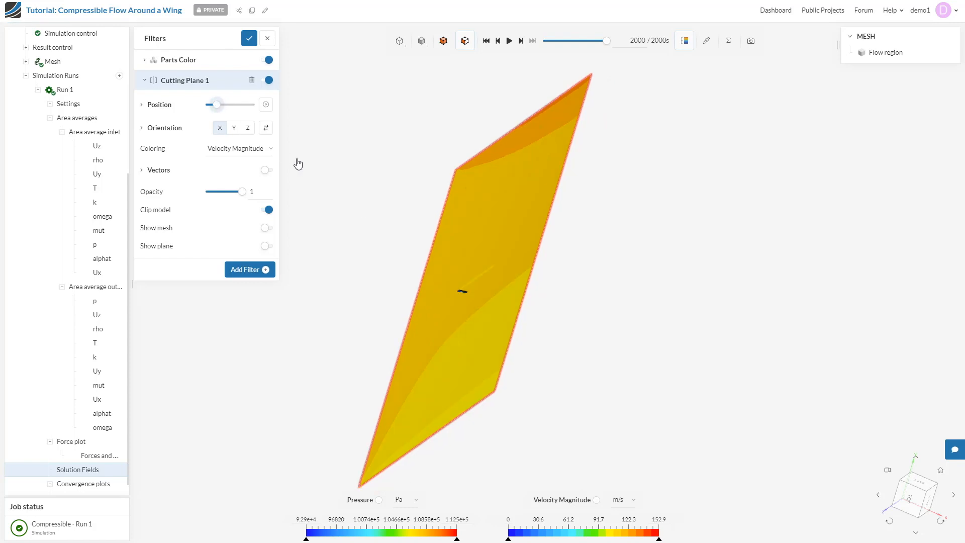
{"action": "left_click_drag", "start_coordinate": [588, 329], "coordinate": [397, 297]}
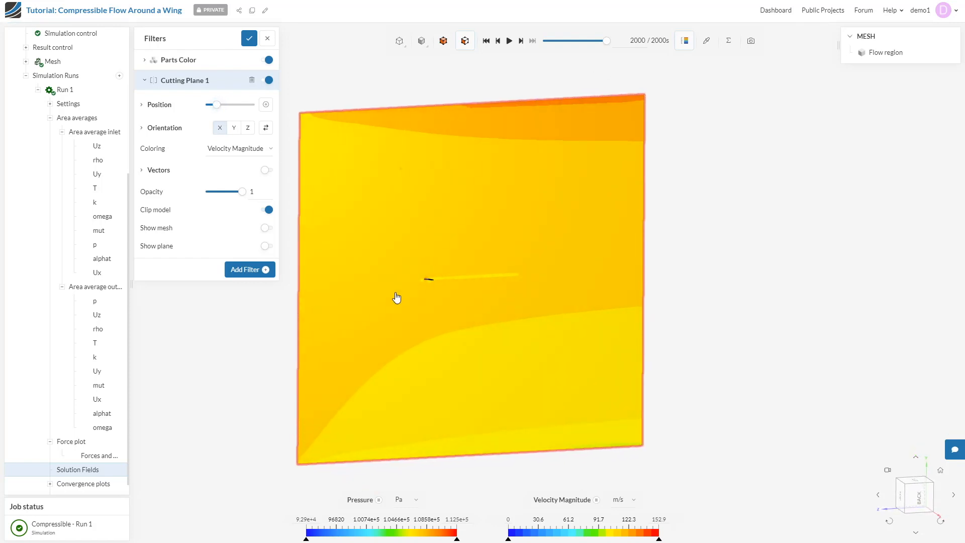
{"action": "left_click", "coordinate": [911, 498]}
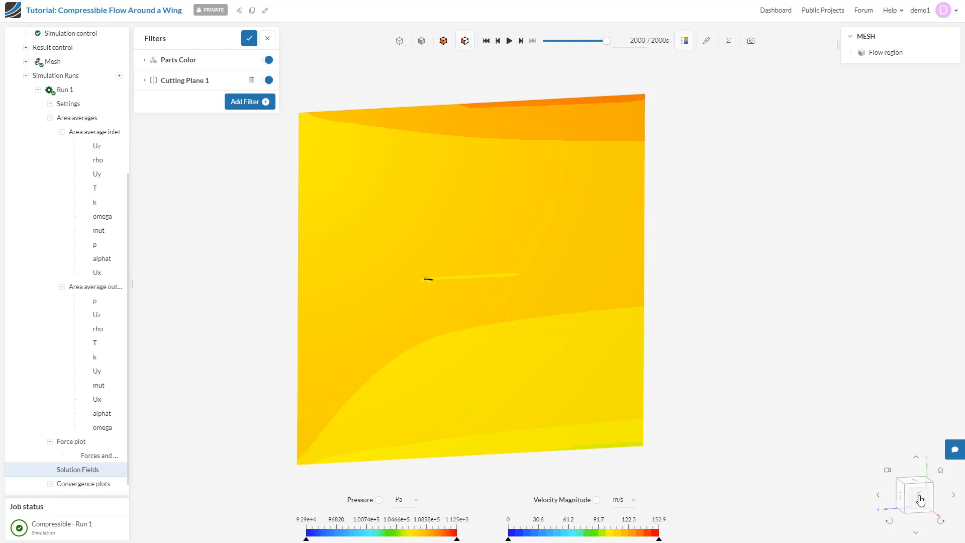
Change the cutting plane's coloring to Pressure and examine the pressure field around the wing section
{"action": "left_click", "coordinate": [921, 500]}
{"action": "scroll", "coordinate": [441, 284], "scroll_direction": "up", "scroll_amount": 3}
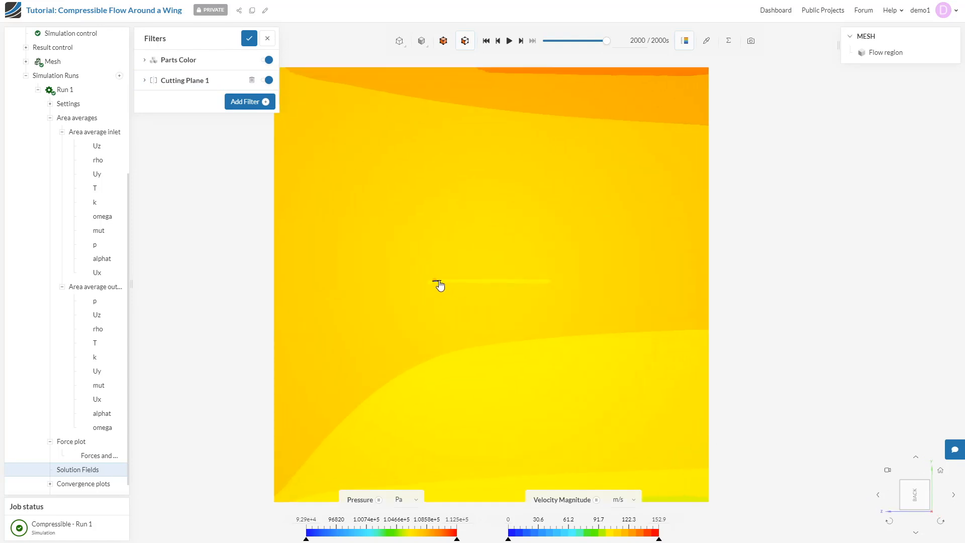
{"action": "scroll", "coordinate": [439, 286], "scroll_direction": "up", "scroll_amount": 5}
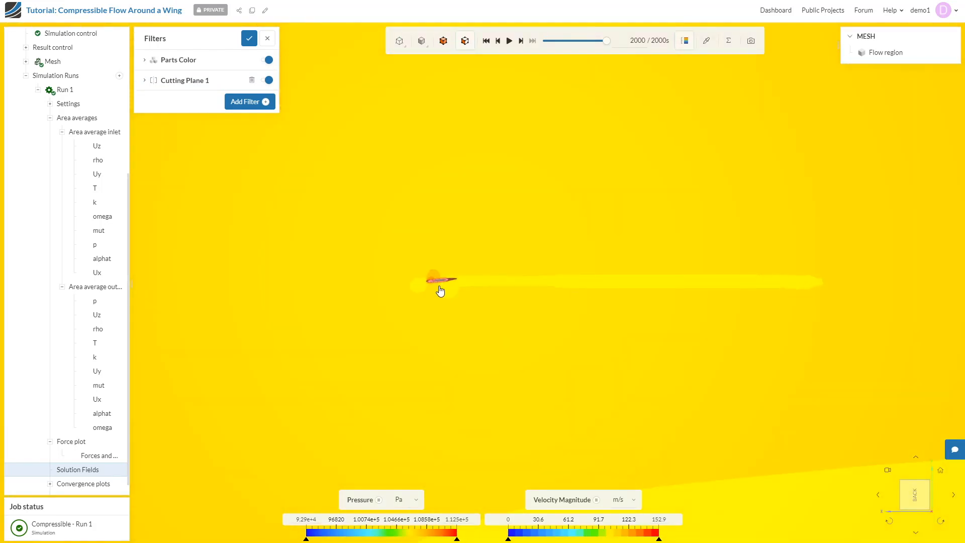
{"action": "left_click", "coordinate": [141, 81]}
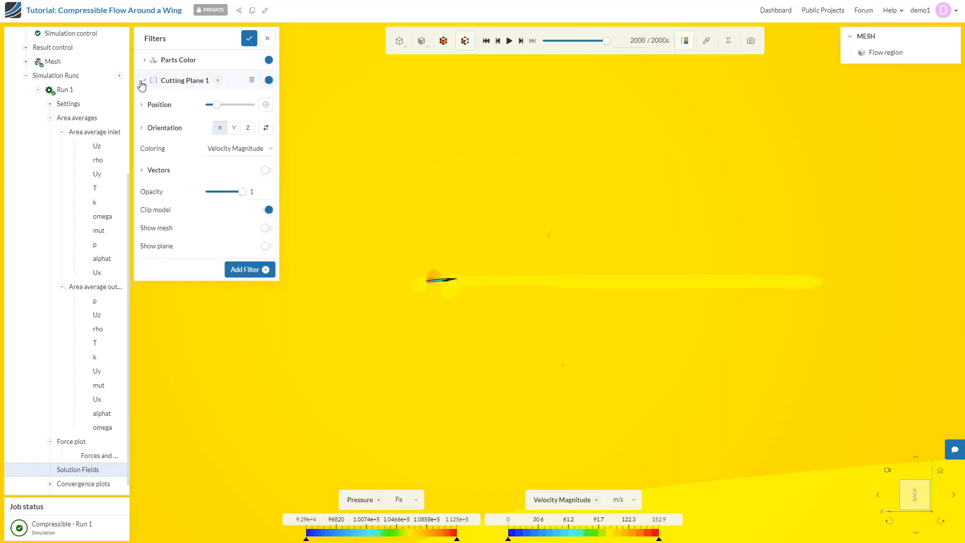
{"action": "left_click", "coordinate": [252, 150]}
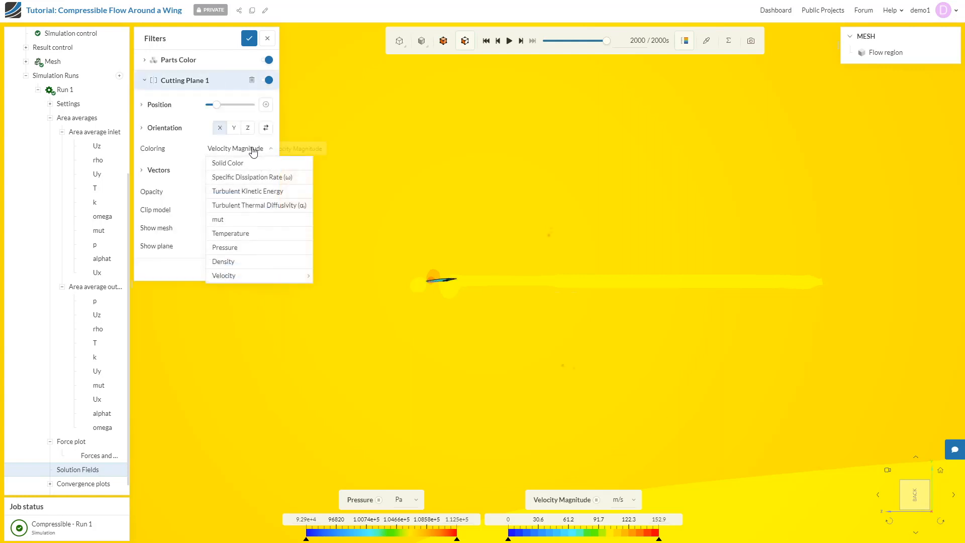
{"action": "left_click", "coordinate": [252, 246]}
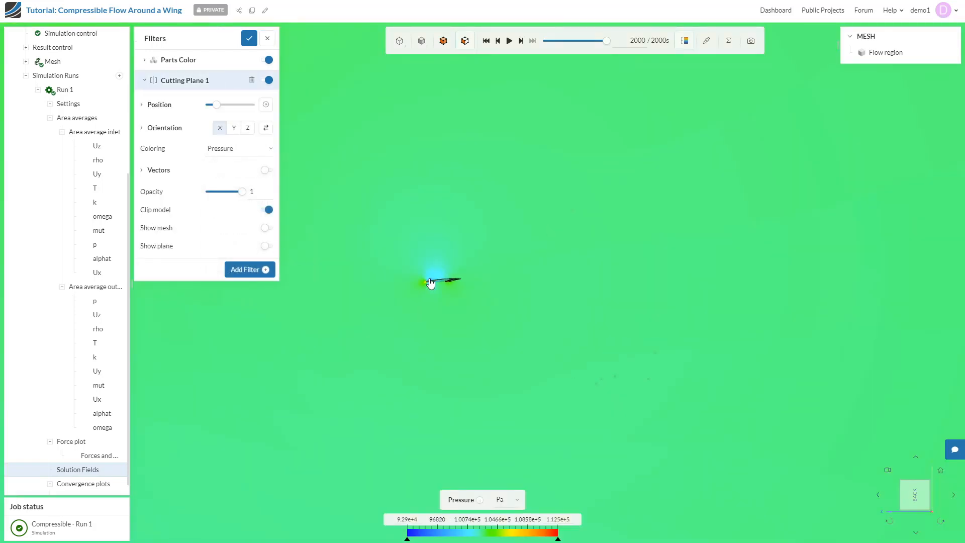
{"action": "scroll", "coordinate": [431, 283], "scroll_direction": "up", "scroll_amount": 10}
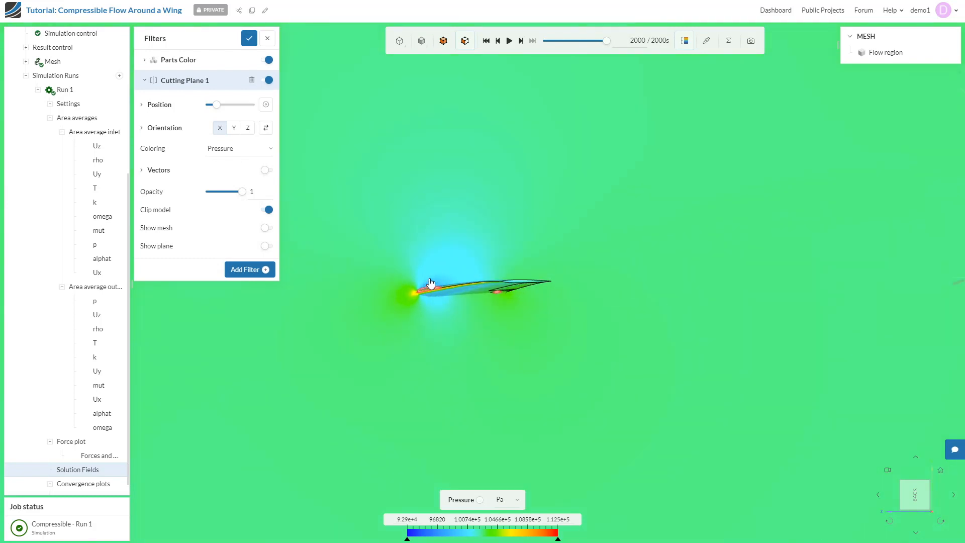
{"action": "scroll", "coordinate": [431, 283], "scroll_direction": "up", "scroll_amount": 4}
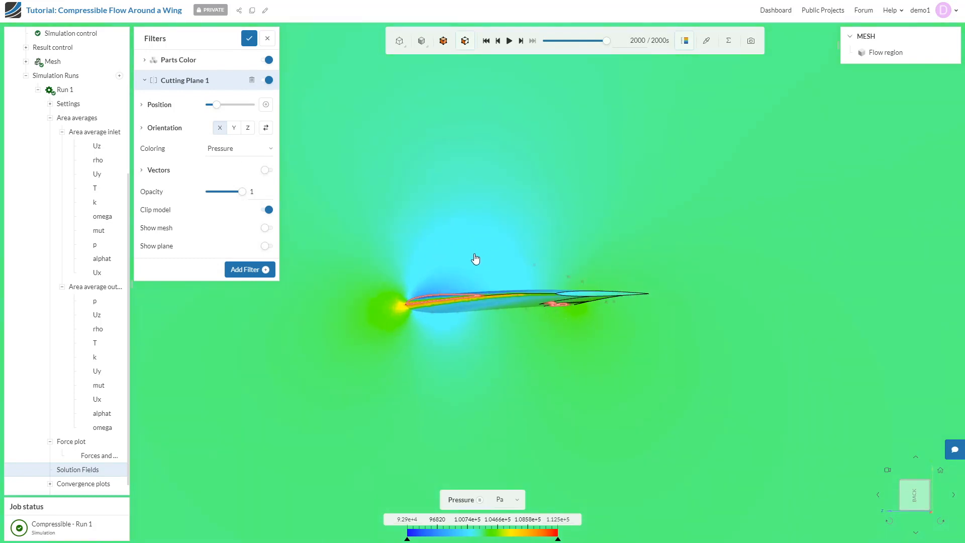
{"action": "left_click_drag", "start_coordinate": [475, 259], "coordinate": [379, 274]}
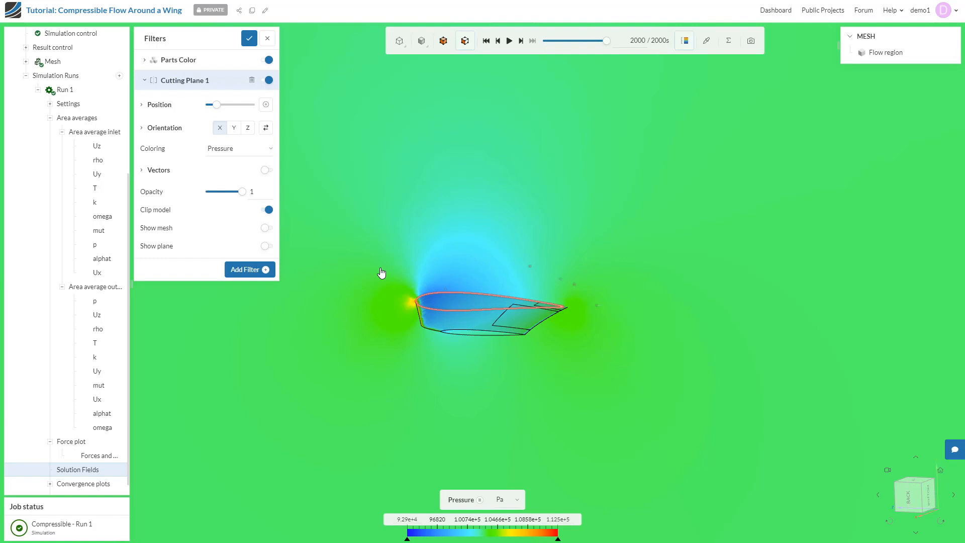
Turn off the cutting plane and add a Particle Trace filter, with the flow region seen from the inlet side
{"action": "left_click", "coordinate": [266, 81]}
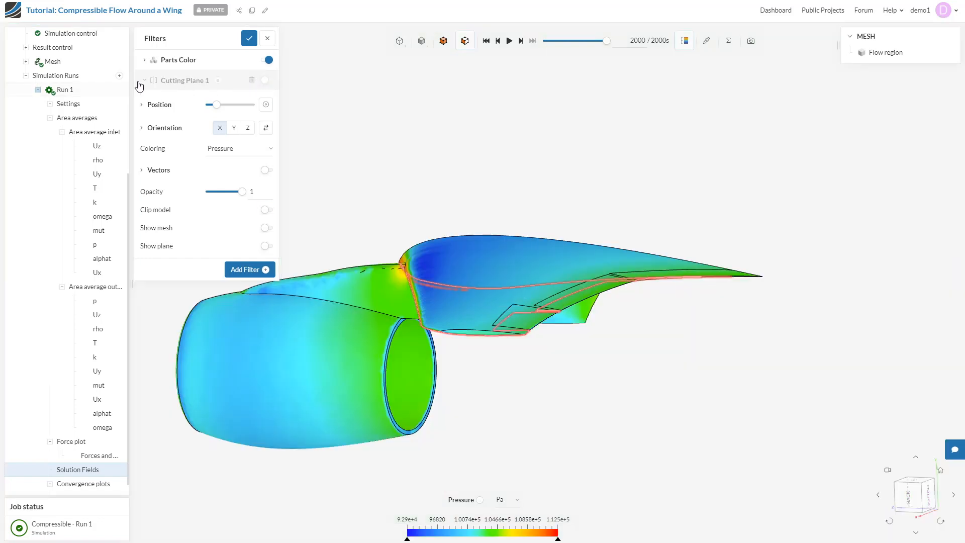
{"action": "left_click", "coordinate": [144, 81]}
{"action": "left_click", "coordinate": [252, 102]}
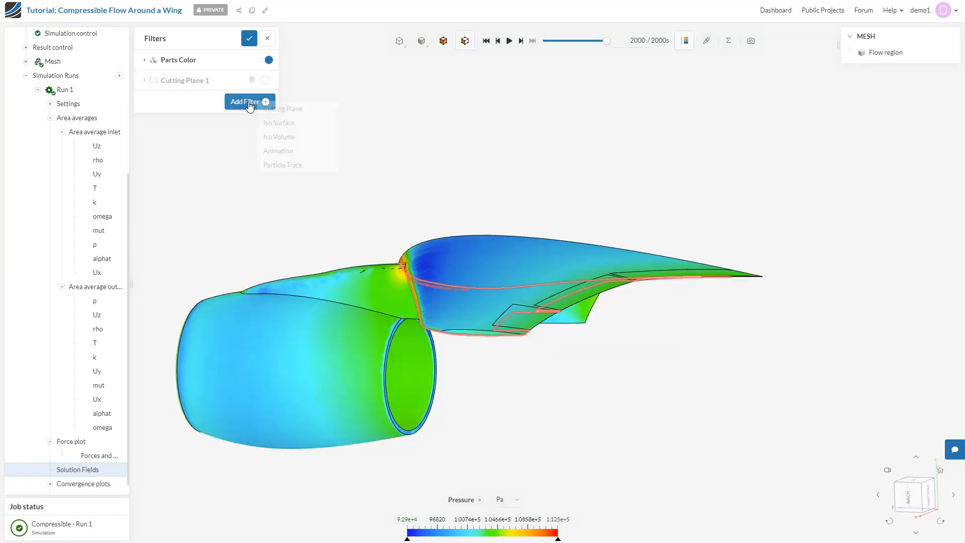
{"action": "left_click", "coordinate": [279, 165]}
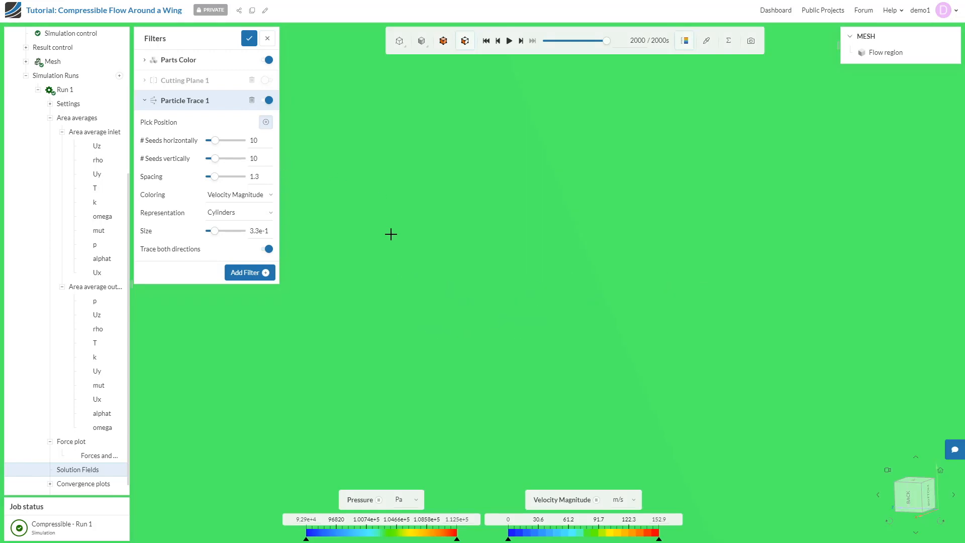
{"action": "left_click", "coordinate": [941, 471]}
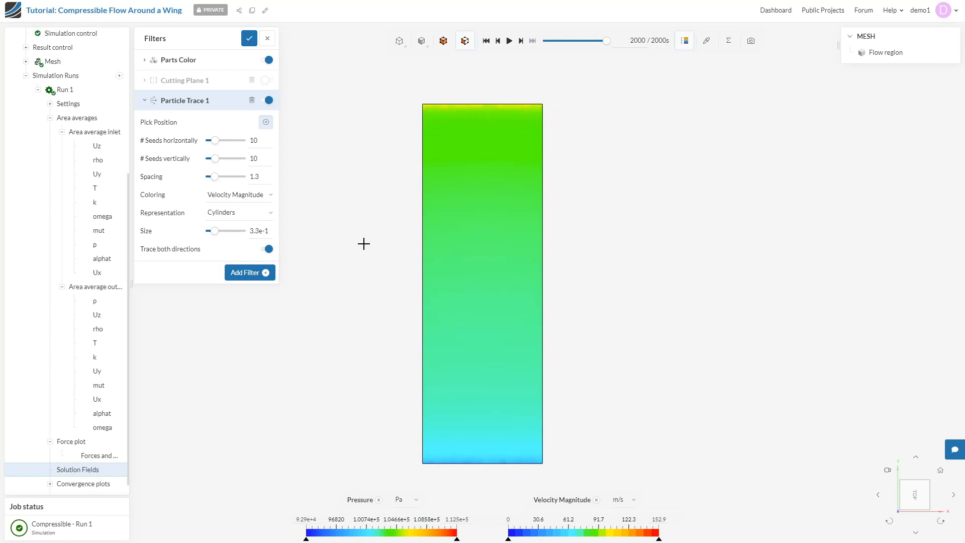
{"action": "mouse_move", "coordinate": [364, 244]}
{"action": "left_mouse_down"}
{"action": "mouse_move", "coordinate": [485, 263]}
{"action": "mouse_move", "coordinate": [401, 241]}
{"action": "mouse_move", "coordinate": [365, 244]}
{"action": "left_mouse_up"}
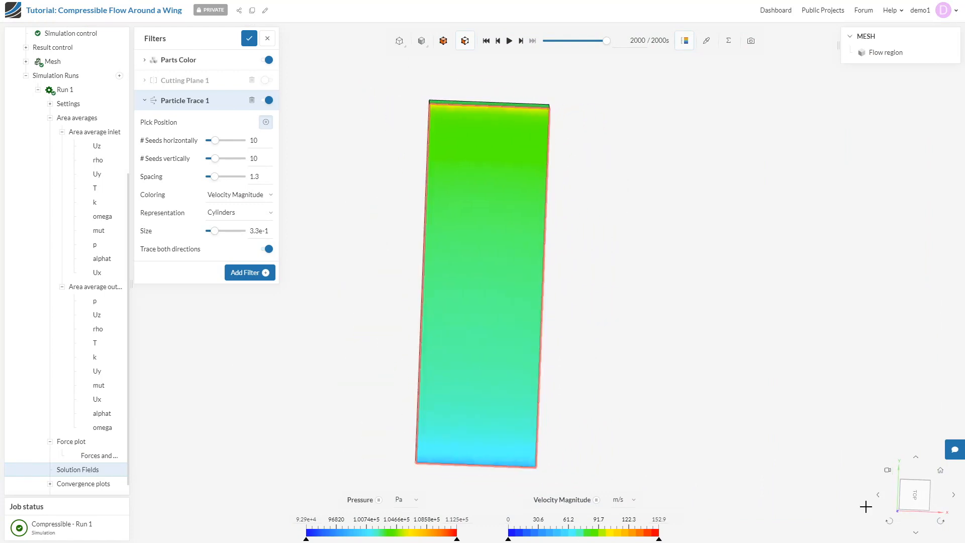
{"action": "left_click", "coordinate": [919, 497]}
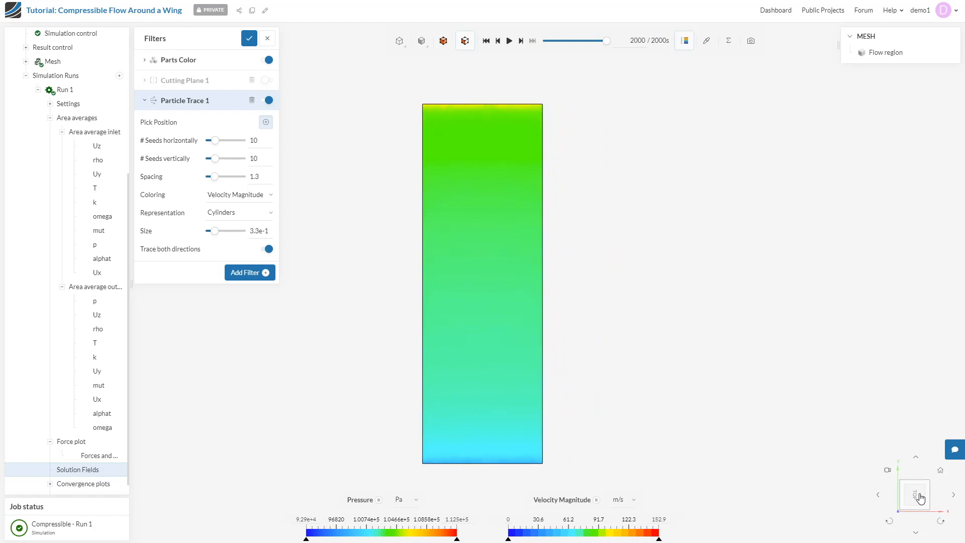
Set the particle trace to 4 horizontal seeds, 100 vertical seeds, spacing 0.4 and size 5e-2
{"action": "double_click", "coordinate": [256, 139]}
{"action": "type", "text": "4"}
{"action": "double_click", "coordinate": [256, 157]}
{"action": "type", "text": "100"}
{"action": "double_click", "coordinate": [262, 175]}
{"action": "type", "text": "0"}
{"action": "double_click", "coordinate": [257, 230]}
{"action": "type", "text": "5e-2"}
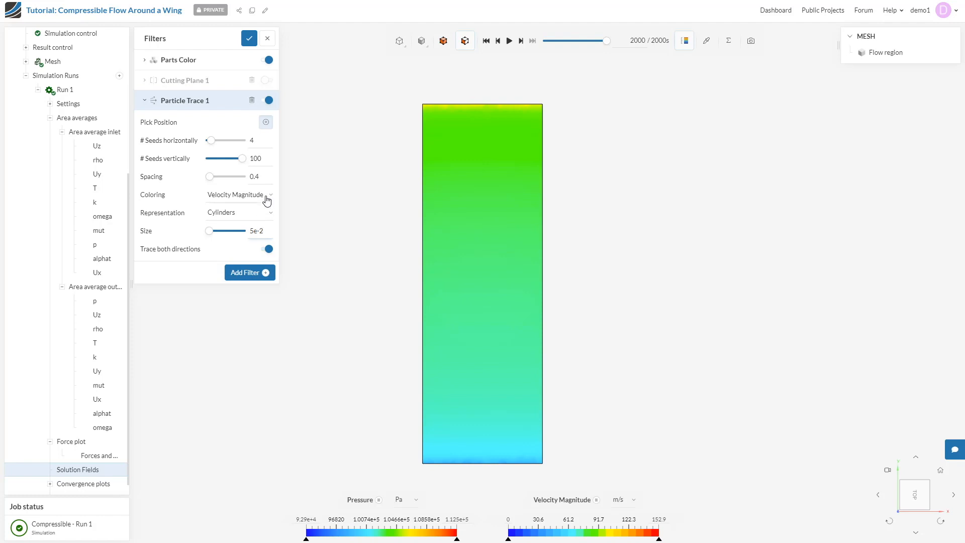
Switch to a translucent render mode and place the particle trace seeds on the inlet face in front of the wing root
{"action": "left_click", "coordinate": [426, 49]}
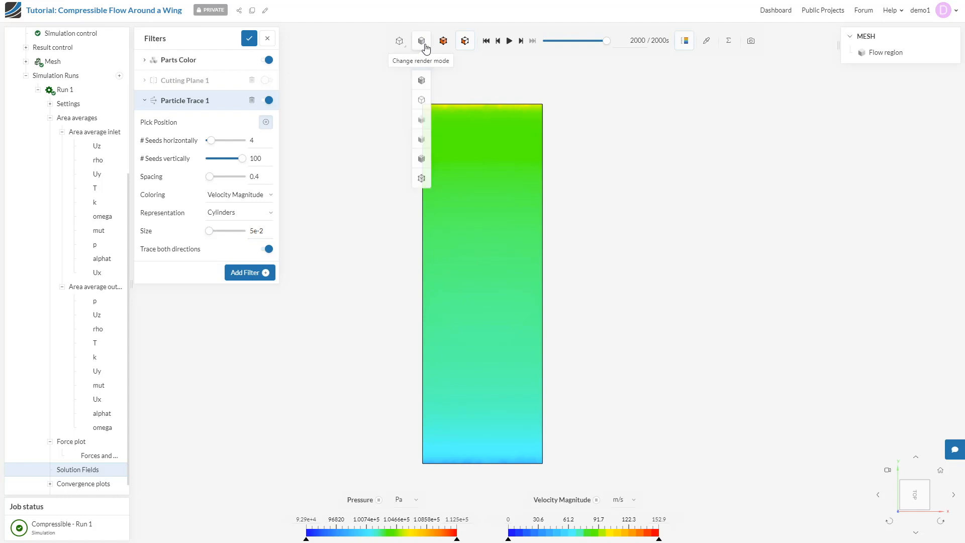
{"action": "left_click", "coordinate": [421, 86]}
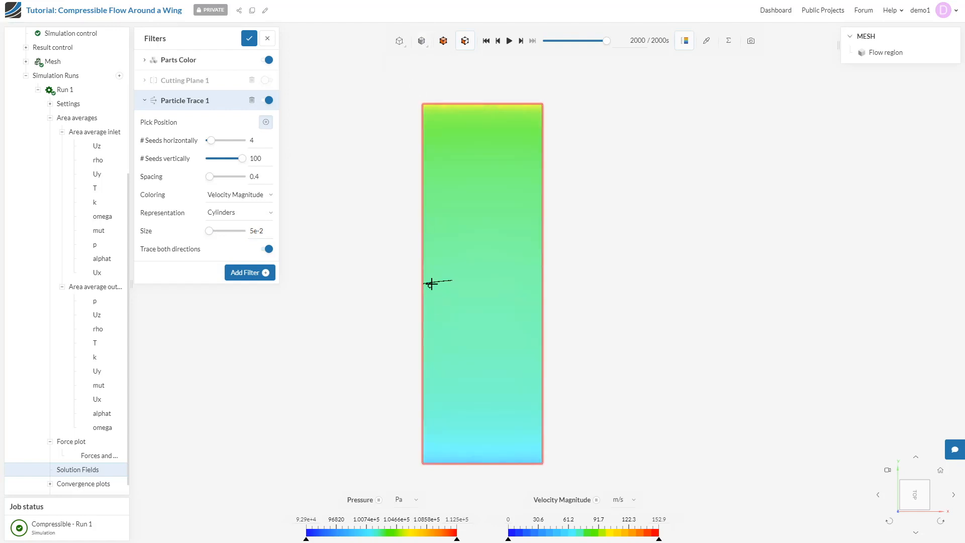
{"action": "scroll", "coordinate": [430, 284], "scroll_direction": "up", "scroll_amount": 5}
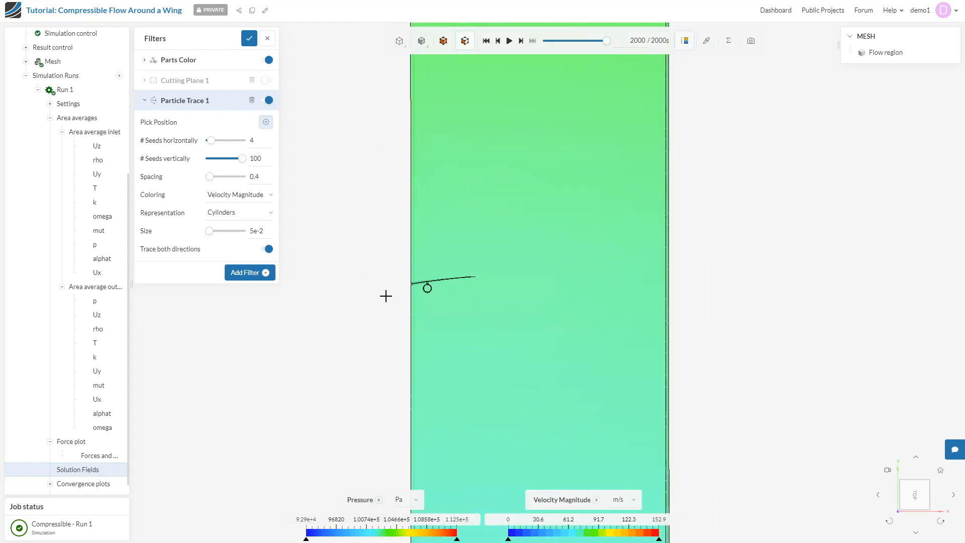
{"action": "left_click", "coordinate": [914, 492]}
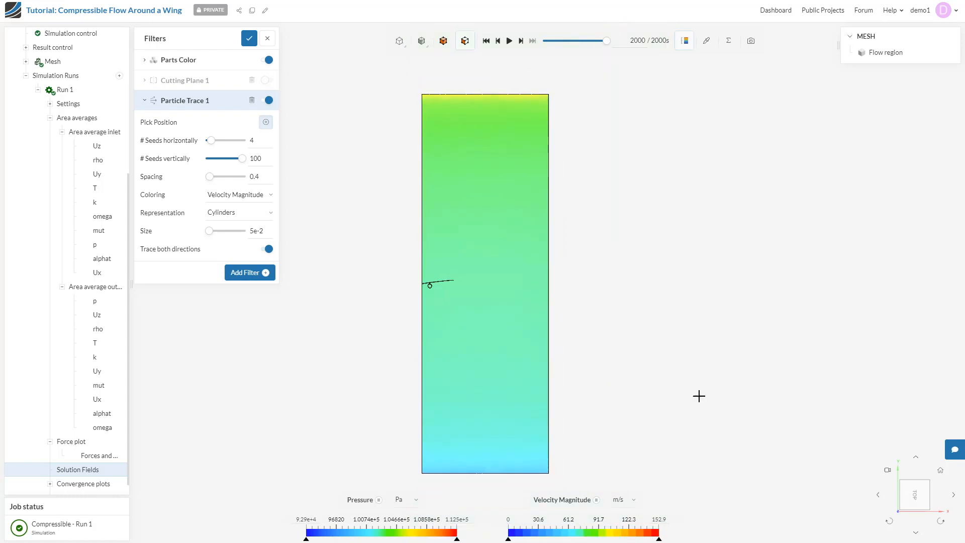
{"action": "left_click", "coordinate": [266, 123]}
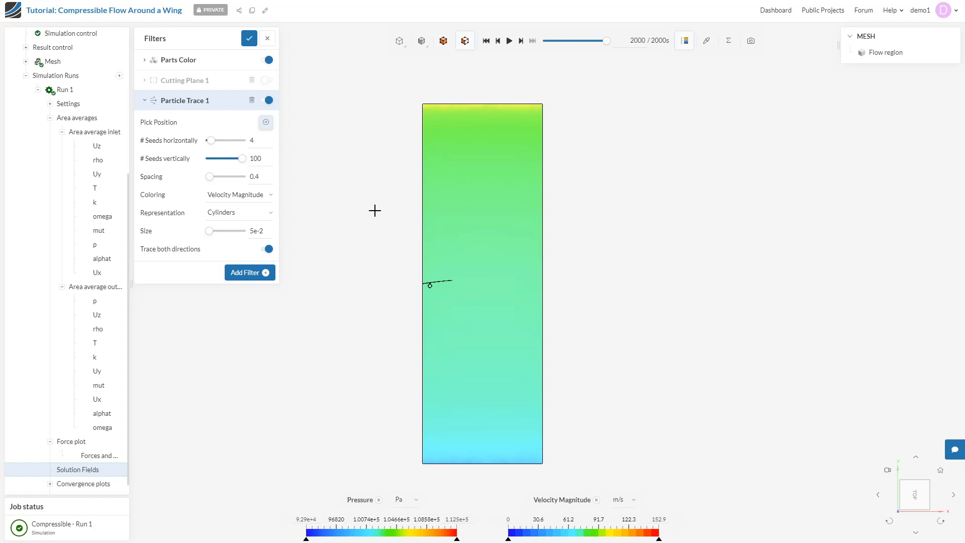
{"action": "left_click", "coordinate": [425, 284]}
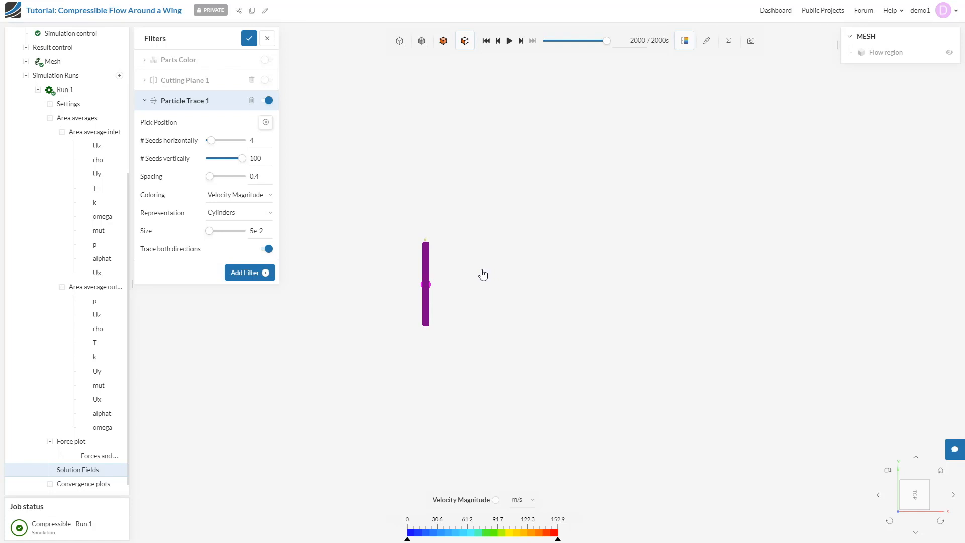
Turn the Parts Color filter back on and set its coloring to Solid Color
{"action": "left_click_drag", "start_coordinate": [482, 274], "coordinate": [383, 287]}
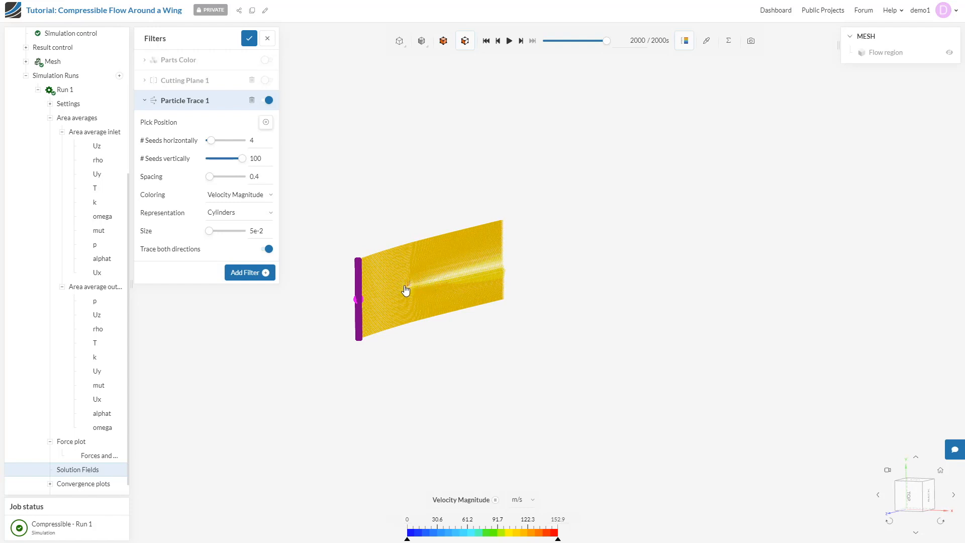
{"action": "left_click", "coordinate": [269, 60]}
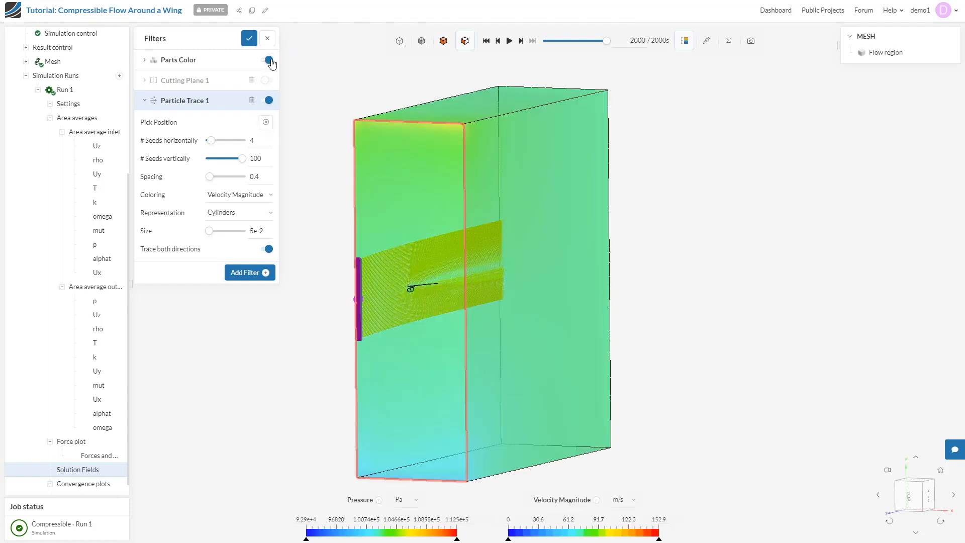
{"action": "left_click", "coordinate": [146, 61]}
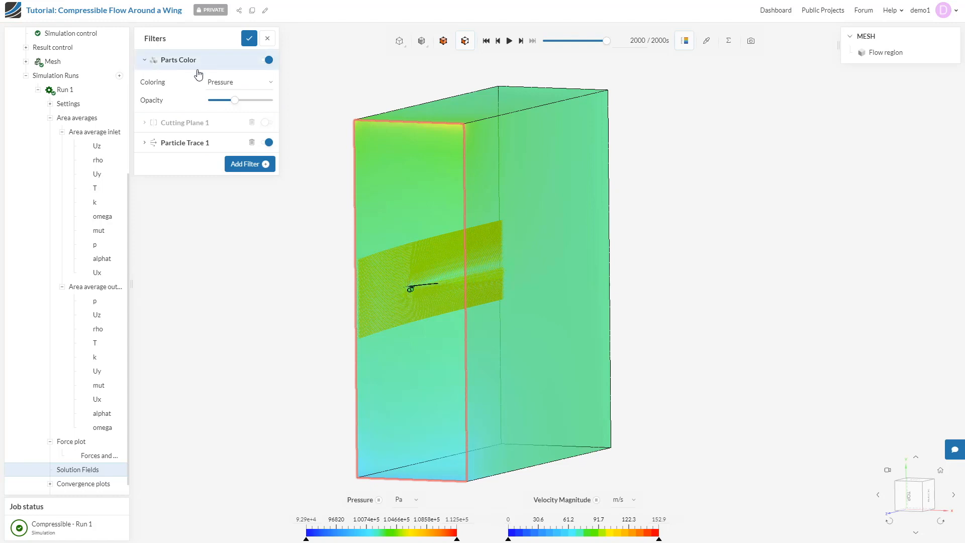
{"action": "left_click", "coordinate": [248, 83]}
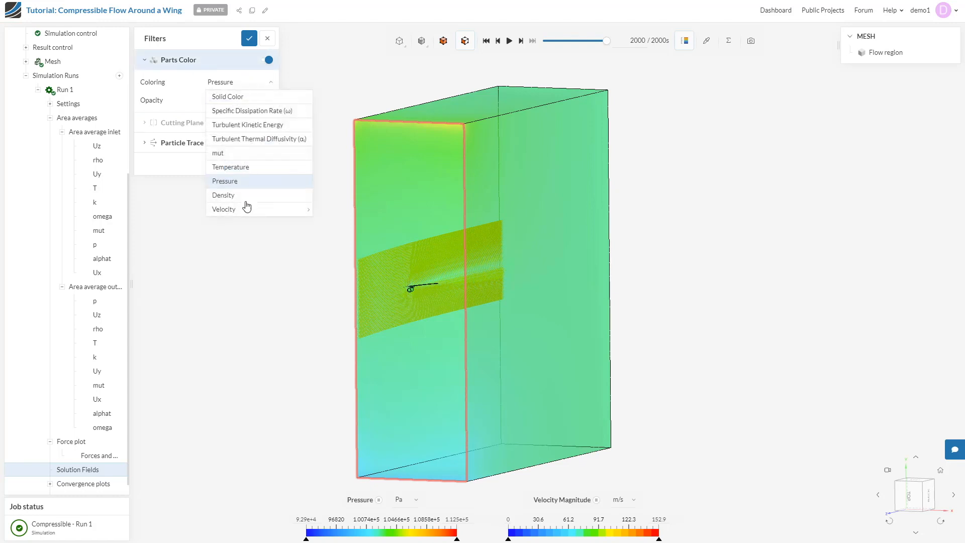
{"action": "left_click", "coordinate": [226, 97]}
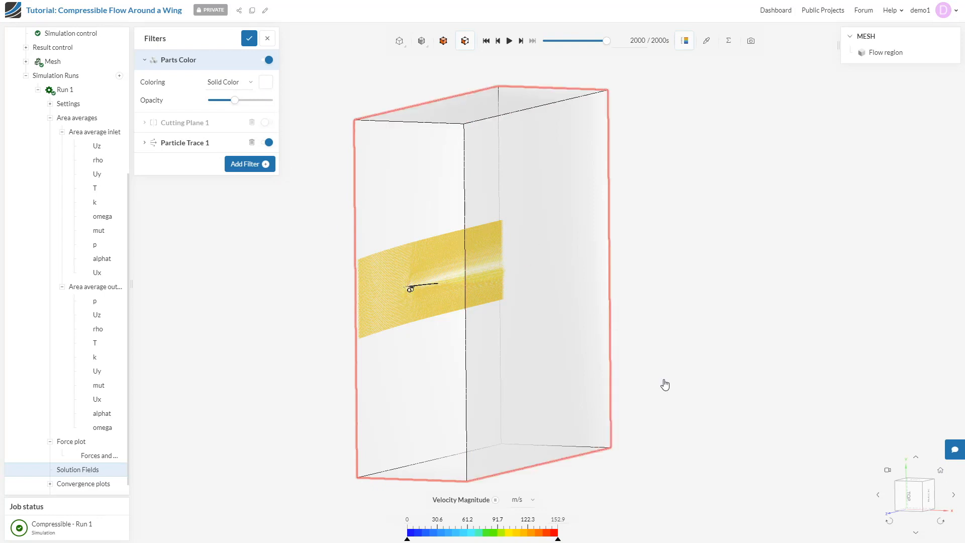
Hide the outer faces of the flow region around the streamlines, leaving the wing and engine displayed
{"action": "left_click_drag", "start_coordinate": [664, 384], "coordinate": [595, 326]}
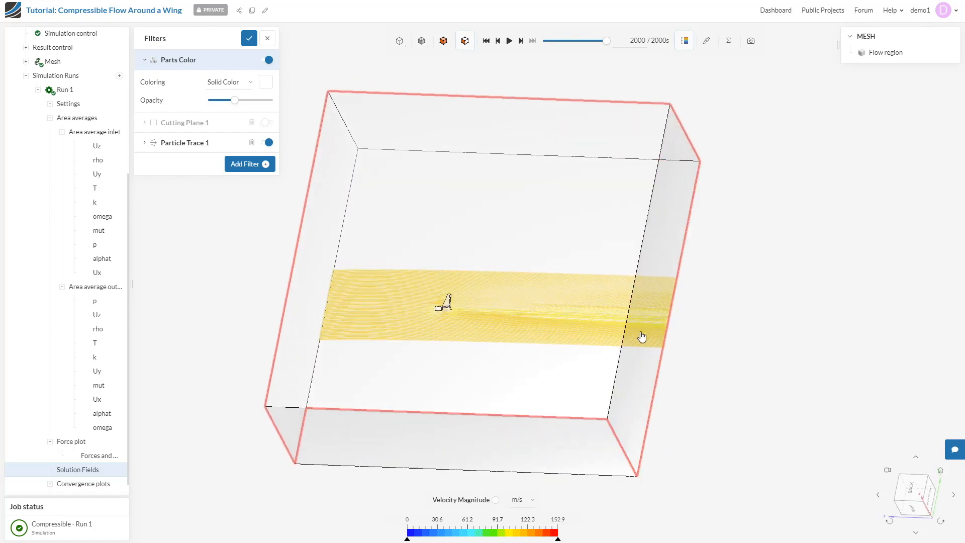
{"action": "right_click", "coordinate": [523, 286]}
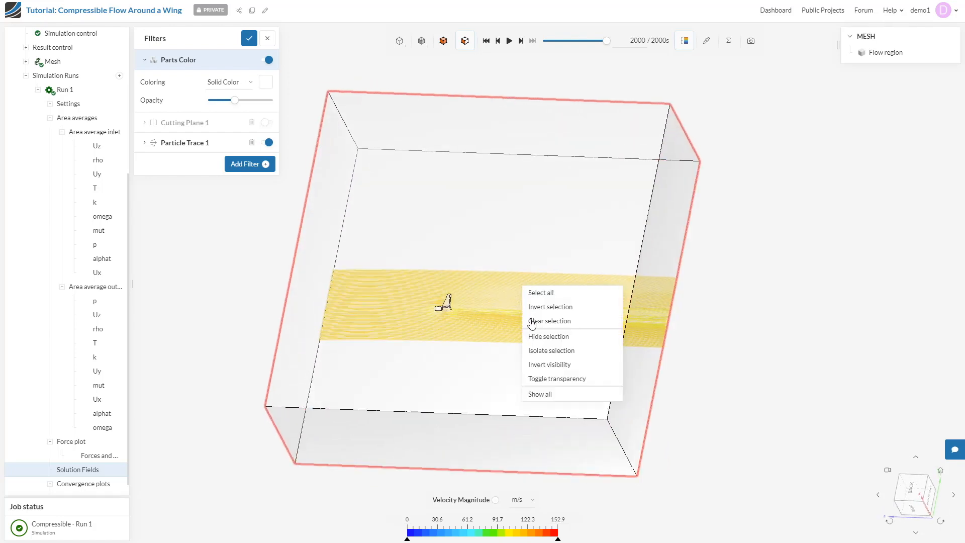
{"action": "left_click", "coordinate": [548, 336]}
{"action": "left_click_drag", "start_coordinate": [292, 274], "coordinate": [487, 255]}
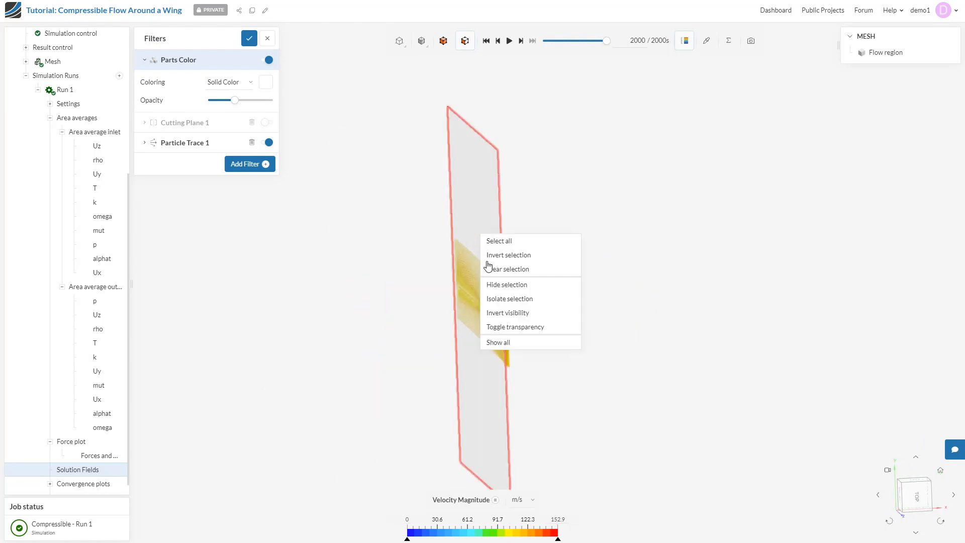
{"action": "left_click", "coordinate": [494, 285]}
Examine the velocity-colored streamlines around the wing and engine, close up at an angle and from the side
{"action": "mouse_move", "coordinate": [536, 319]}
{"action": "left_mouse_down"}
{"action": "mouse_move", "coordinate": [444, 295]}
{"action": "mouse_move", "coordinate": [372, 317]}
{"action": "mouse_move", "coordinate": [342, 341]}
{"action": "left_mouse_up"}
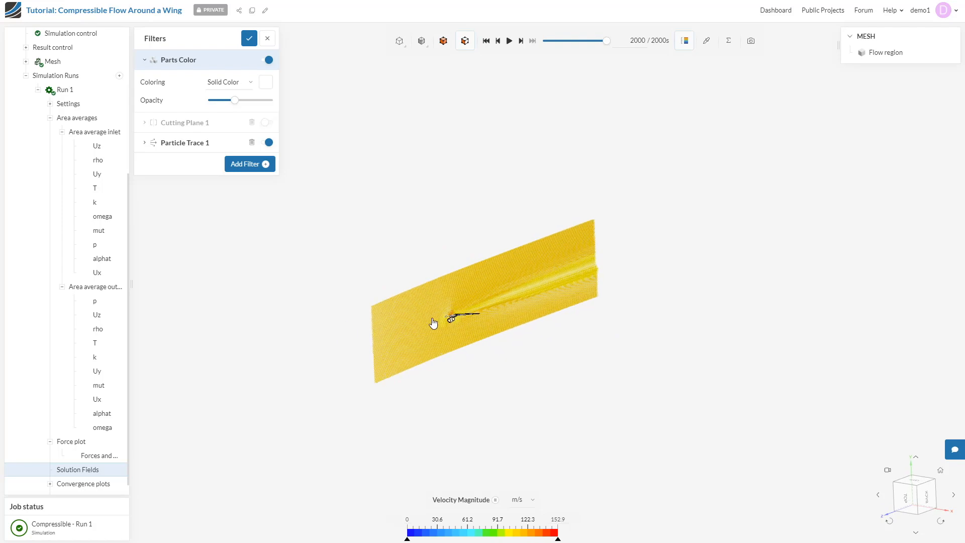
{"action": "scroll", "coordinate": [454, 320], "scroll_direction": "up", "scroll_amount": 10}
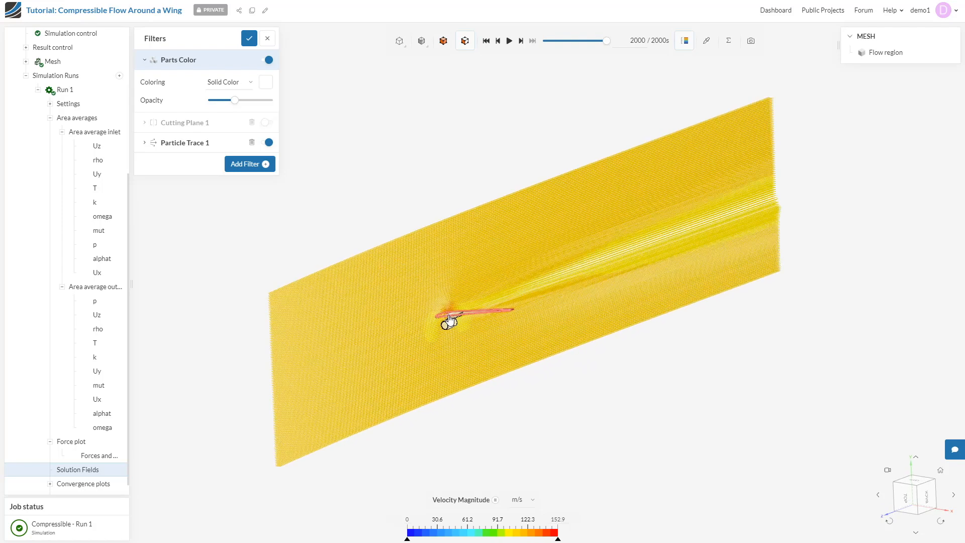
{"action": "scroll", "coordinate": [450, 318], "scroll_direction": "up", "scroll_amount": 10}
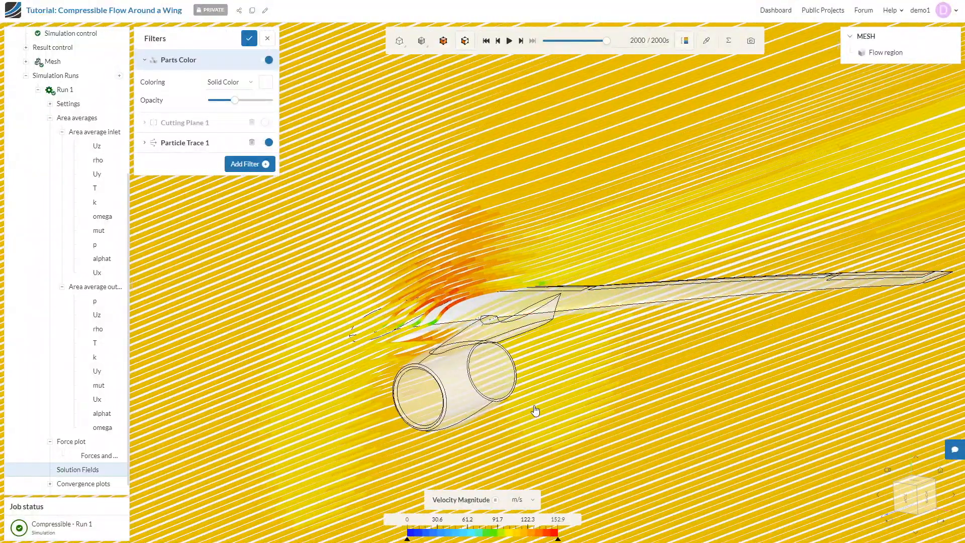
{"action": "left_click_drag", "start_coordinate": [544, 388], "coordinate": [215, 403]}
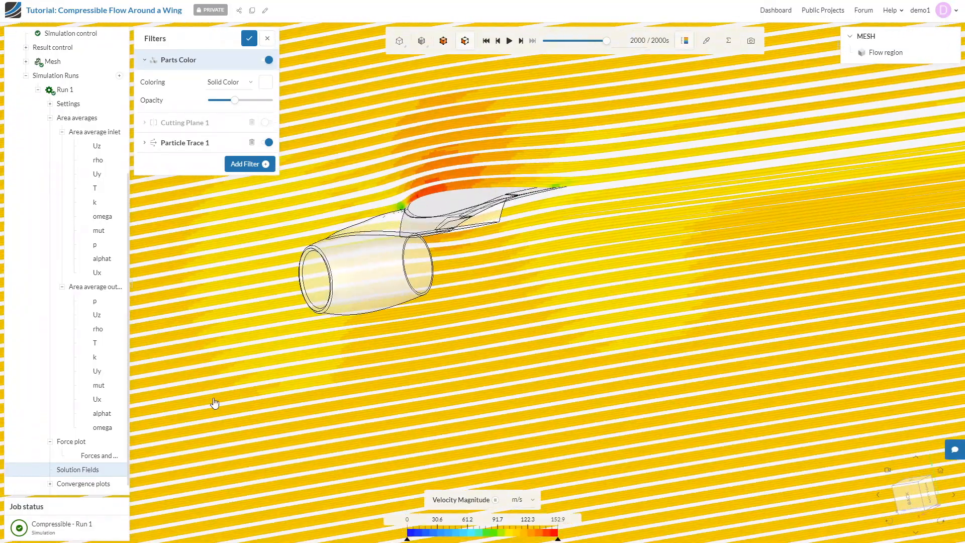
{"action": "left_click", "coordinate": [899, 495]}
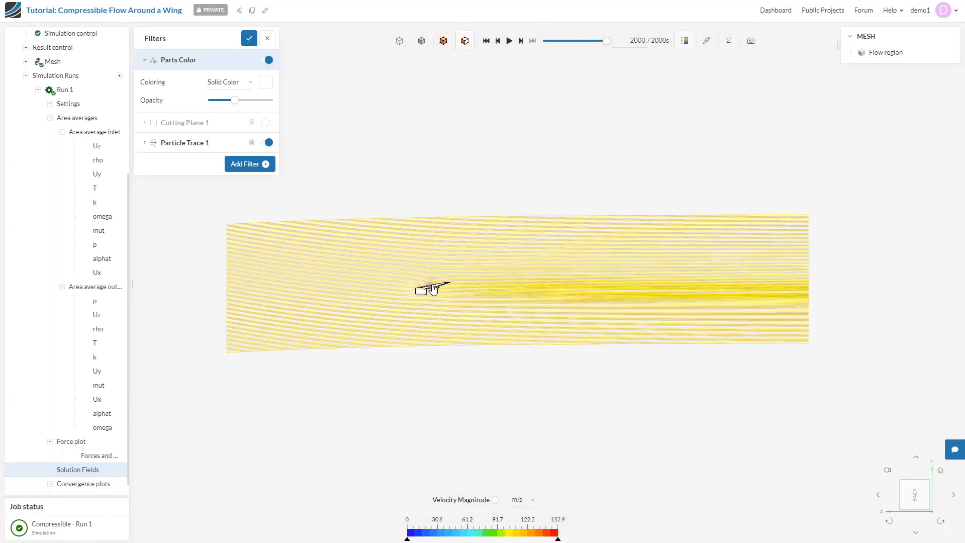
{"action": "scroll", "coordinate": [434, 291], "scroll_direction": "up", "scroll_amount": 10}
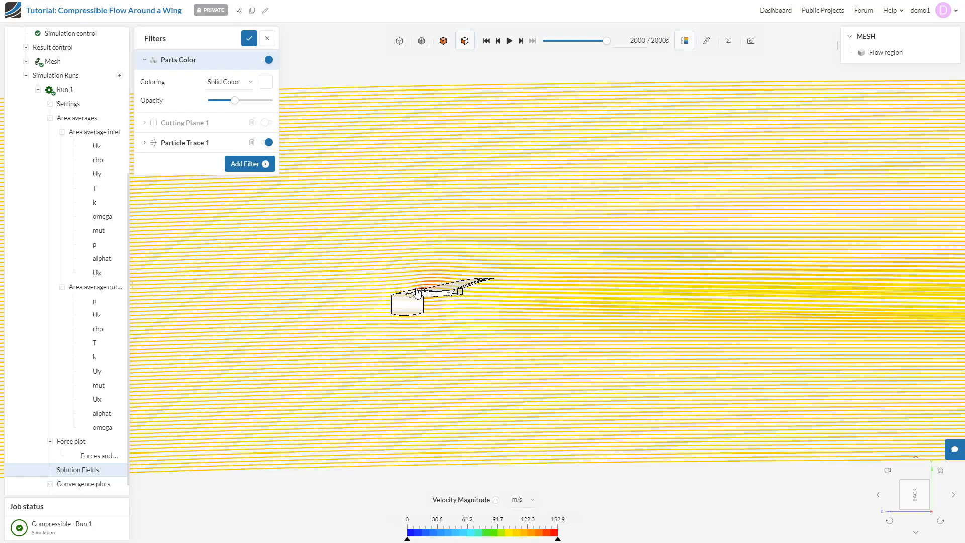
Switch the wing and engine from the translucent to the opaque surface render mode and view them at an angle
{"action": "scroll", "coordinate": [418, 292], "scroll_direction": "up", "scroll_amount": 10}
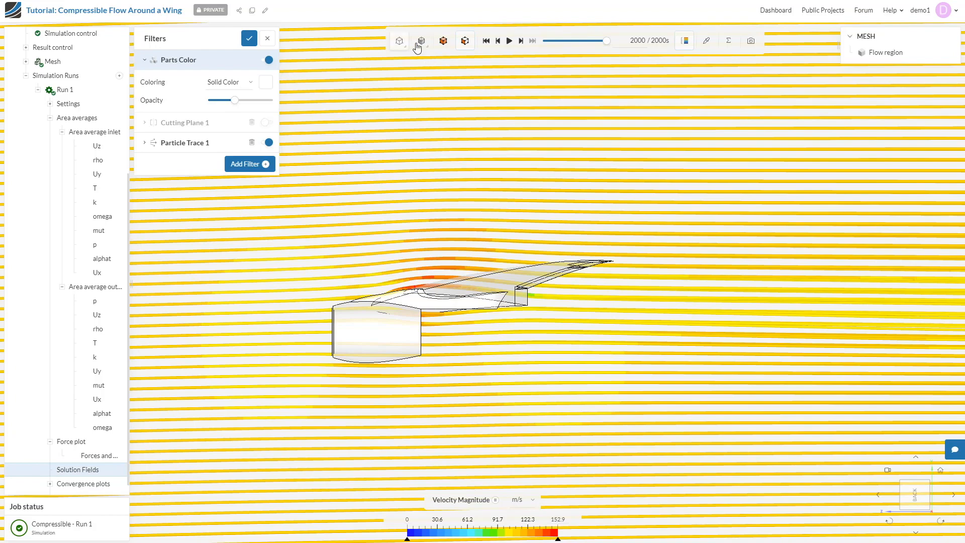
{"action": "mouse_move", "coordinate": [422, 44]}
{"action": "left_click", "coordinate": [420, 62]}
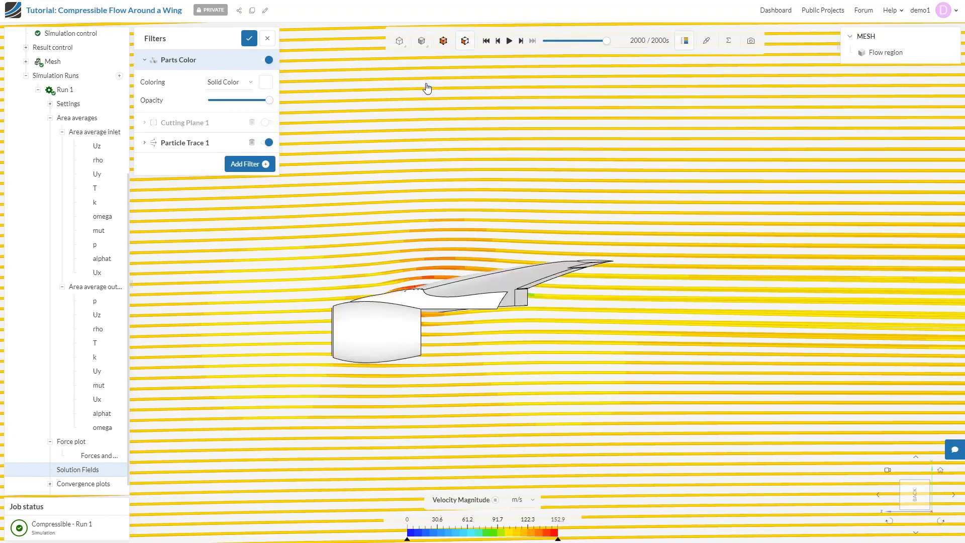
{"action": "left_click_drag", "start_coordinate": [474, 196], "coordinate": [459, 237]}
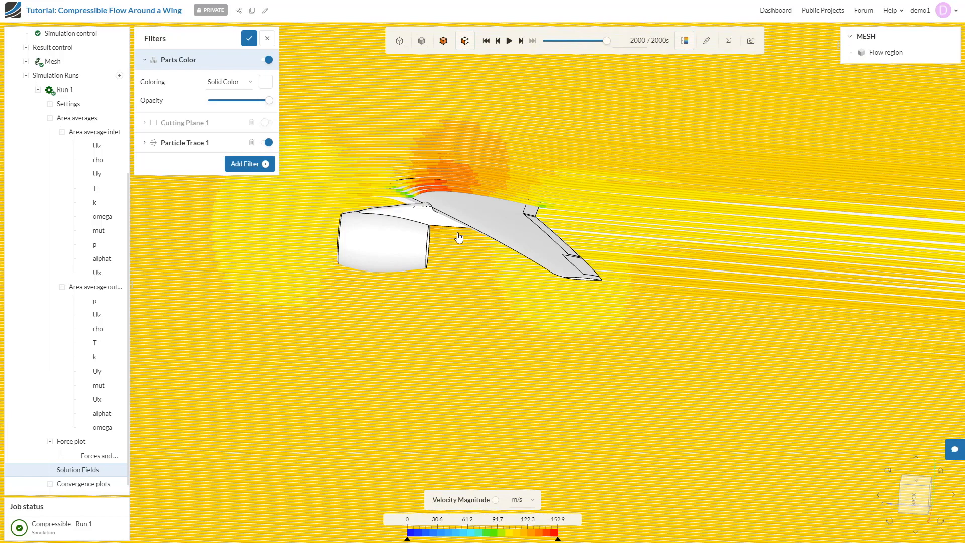
Add an Animation filter, set its type to Particle Trace and lower the animation speed
{"action": "left_click", "coordinate": [237, 164]}
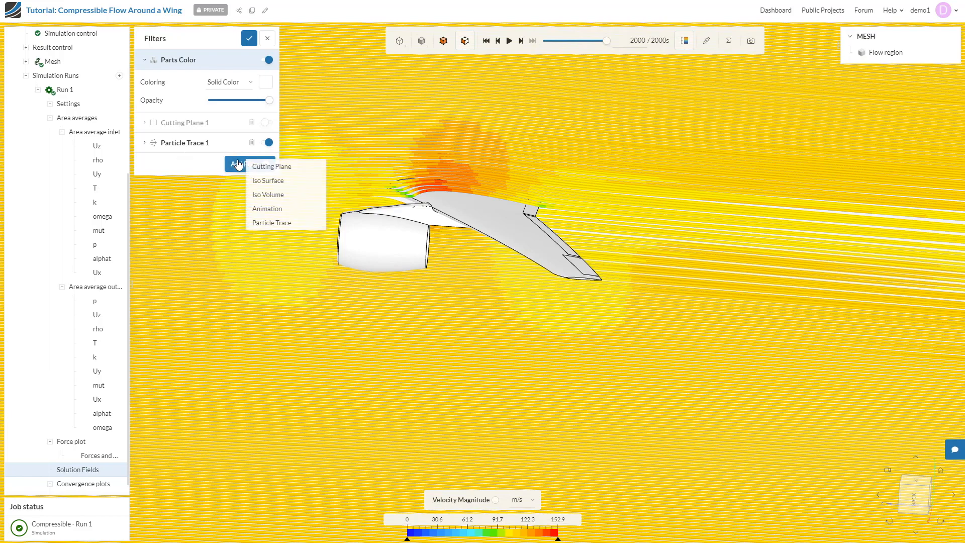
{"action": "left_click", "coordinate": [260, 209]}
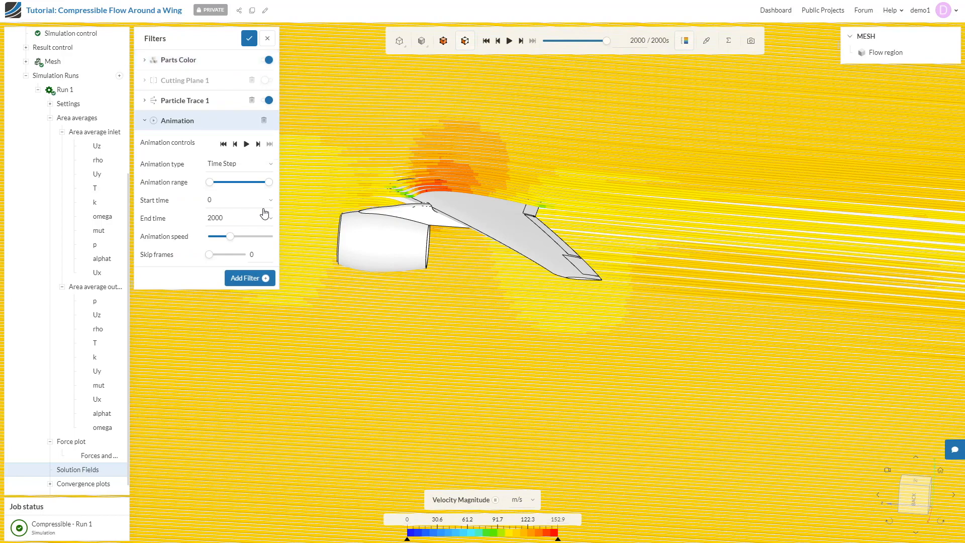
{"action": "left_click", "coordinate": [257, 164]}
{"action": "left_click", "coordinate": [250, 186]}
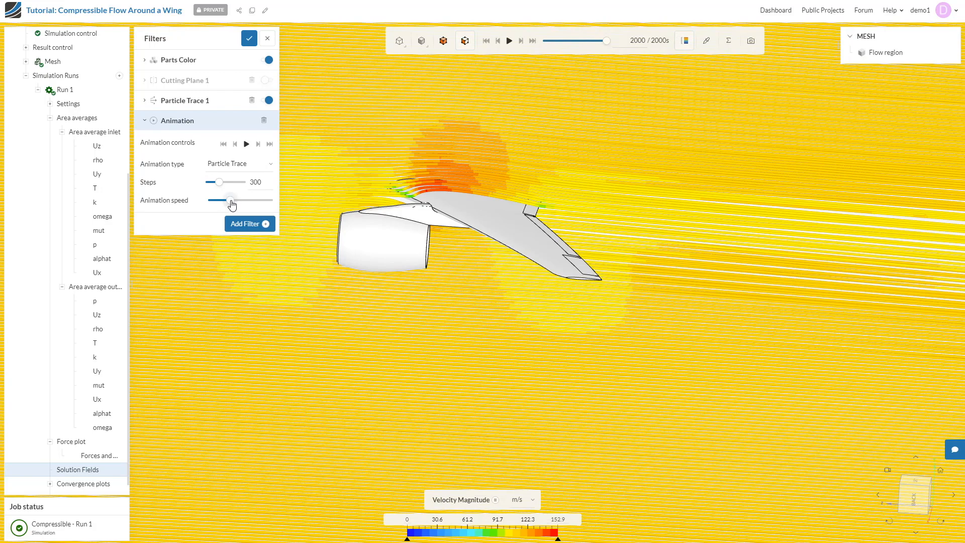
{"action": "left_click_drag", "start_coordinate": [232, 204], "coordinate": [219, 205]}
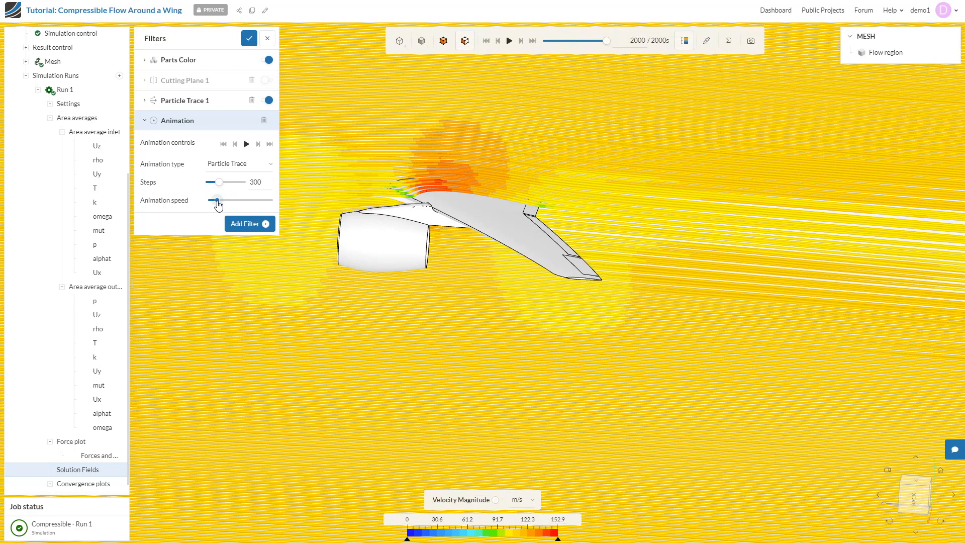
Play the particle trace animation and examine the moving streamlines around the wing and engine, both close up and across the whole flow region
{"action": "left_click", "coordinate": [246, 144]}
{"action": "scroll", "coordinate": [430, 183], "scroll_direction": "up", "scroll_amount": 5}
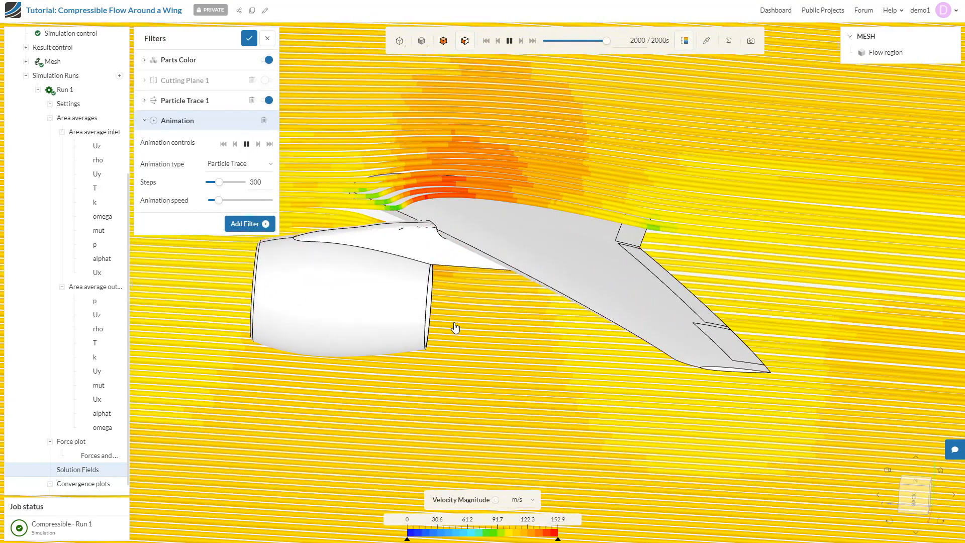
{"action": "right_click_drag", "start_coordinate": [454, 325], "coordinate": [456, 317]}
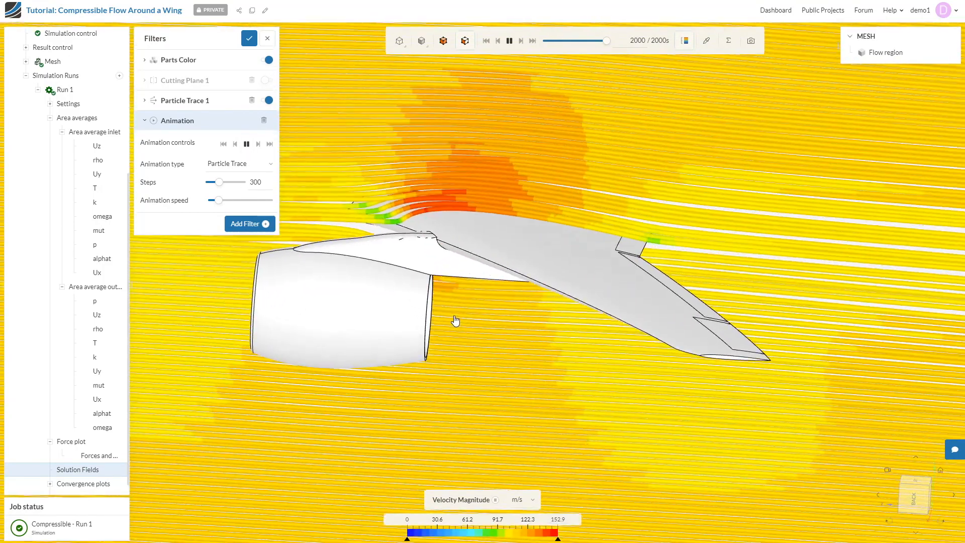
{"action": "left_click_drag", "start_coordinate": [750, 240], "coordinate": [739, 239]}
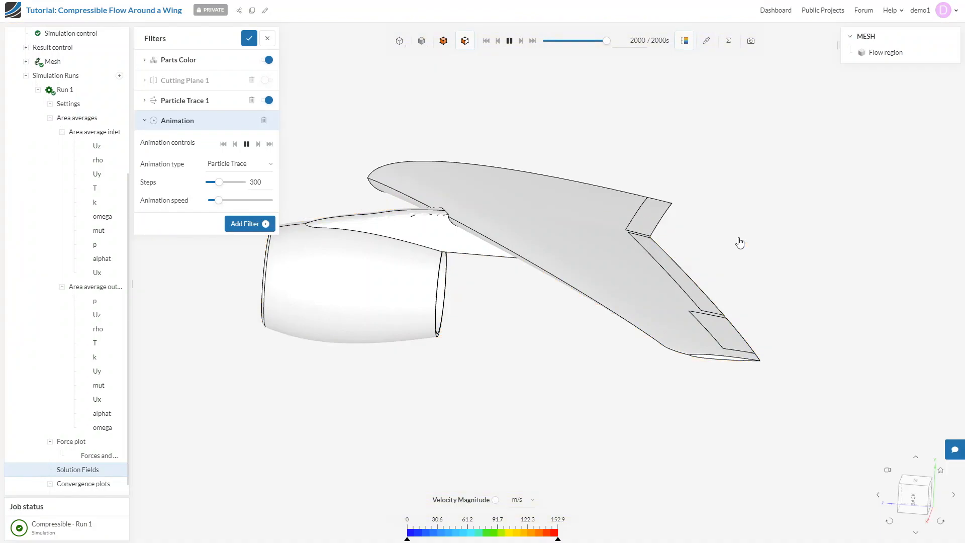
{"action": "scroll", "coordinate": [740, 243], "scroll_direction": "down", "scroll_amount": 5}
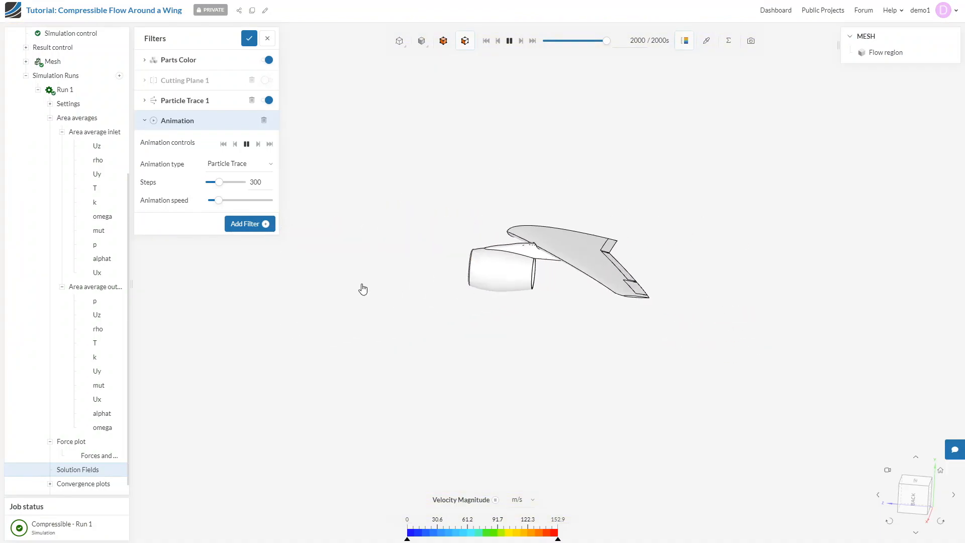
{"action": "scroll", "coordinate": [363, 289], "scroll_direction": "down", "scroll_amount": 5}
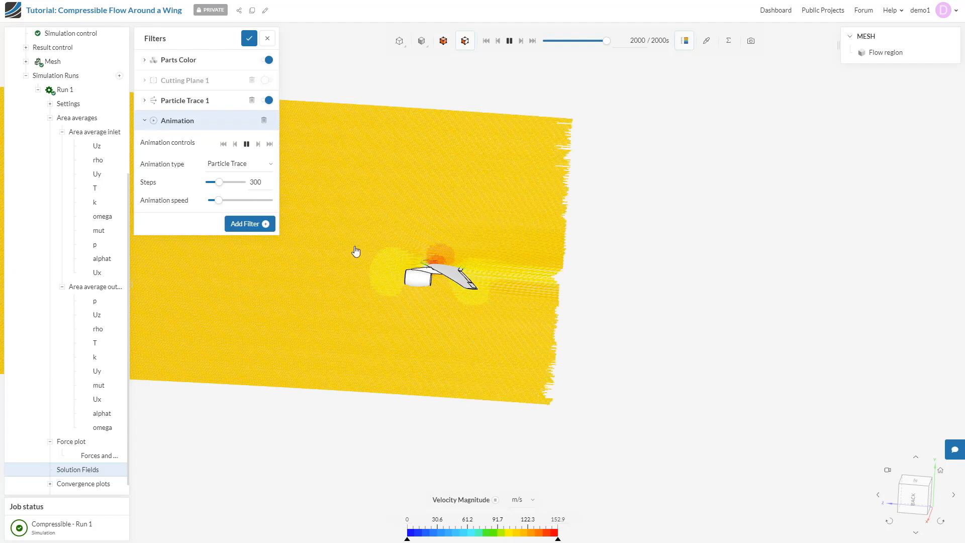
{"action": "mouse_move", "coordinate": [356, 251]}
{"action": "left_mouse_down"}
{"action": "mouse_move", "coordinate": [447, 256]}
{"action": "mouse_move", "coordinate": [375, 258]}
{"action": "mouse_move", "coordinate": [399, 233]}
{"action": "mouse_move", "coordinate": [394, 243]}
{"action": "left_mouse_up"}
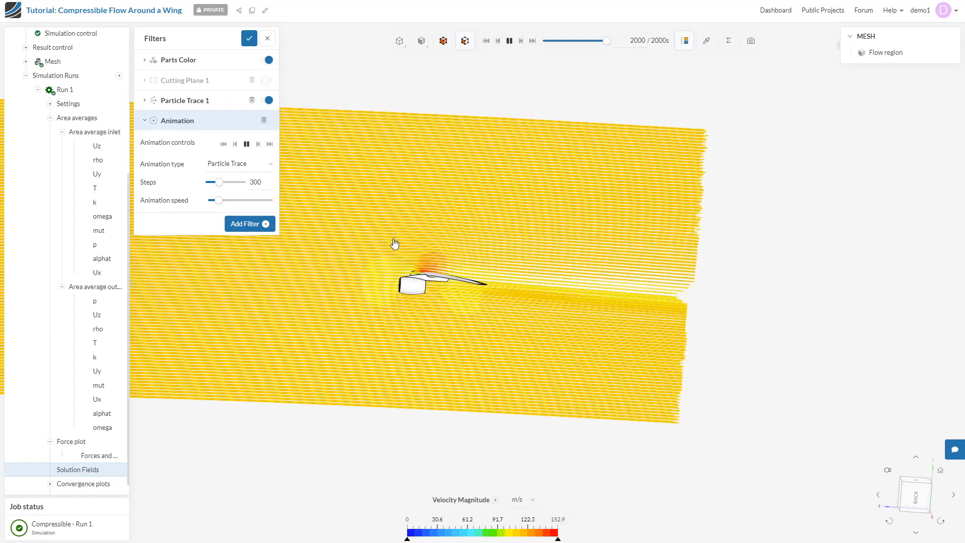
{"action": "scroll", "coordinate": [379, 270], "scroll_direction": "up", "scroll_amount": 2}
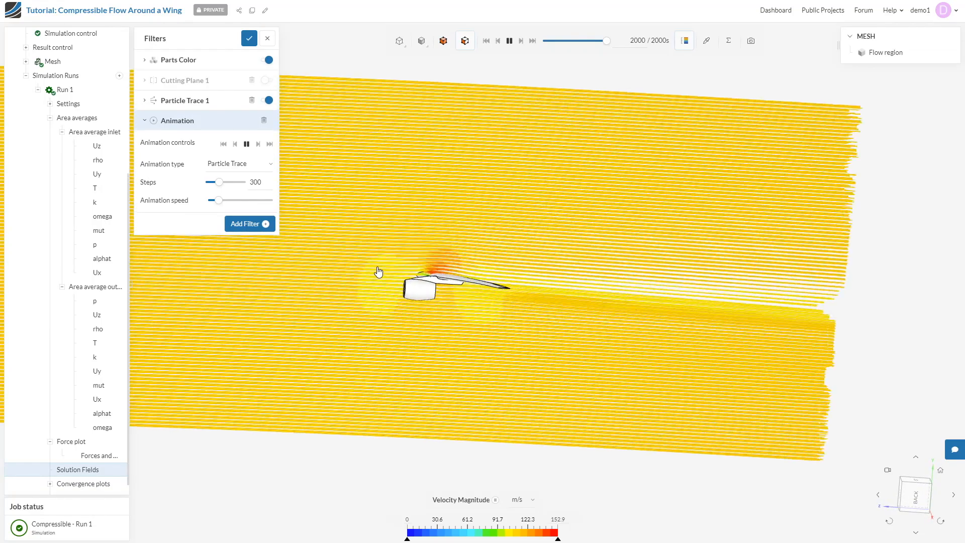
{"action": "scroll", "coordinate": [382, 271], "scroll_direction": "up", "scroll_amount": 5}
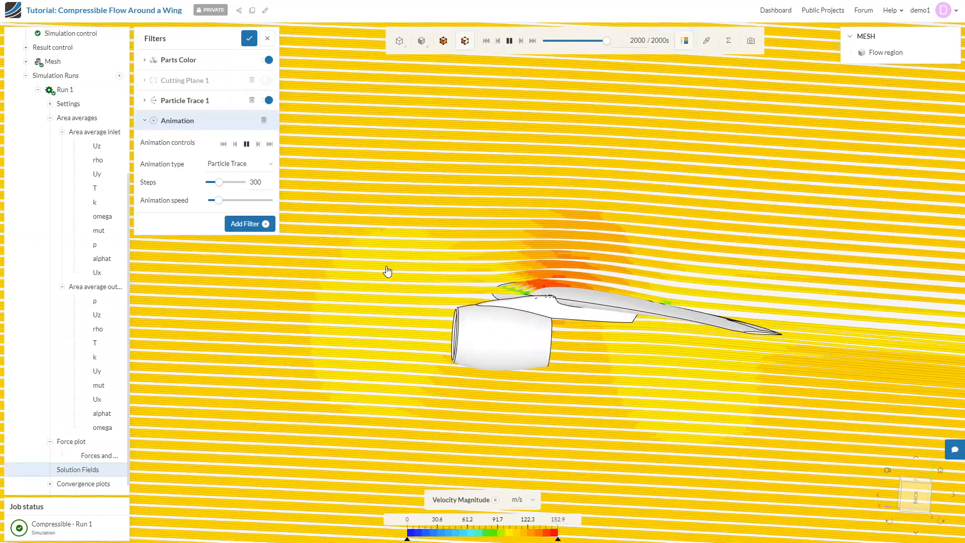
{"action": "scroll", "coordinate": [417, 260], "scroll_direction": "up", "scroll_amount": 2}
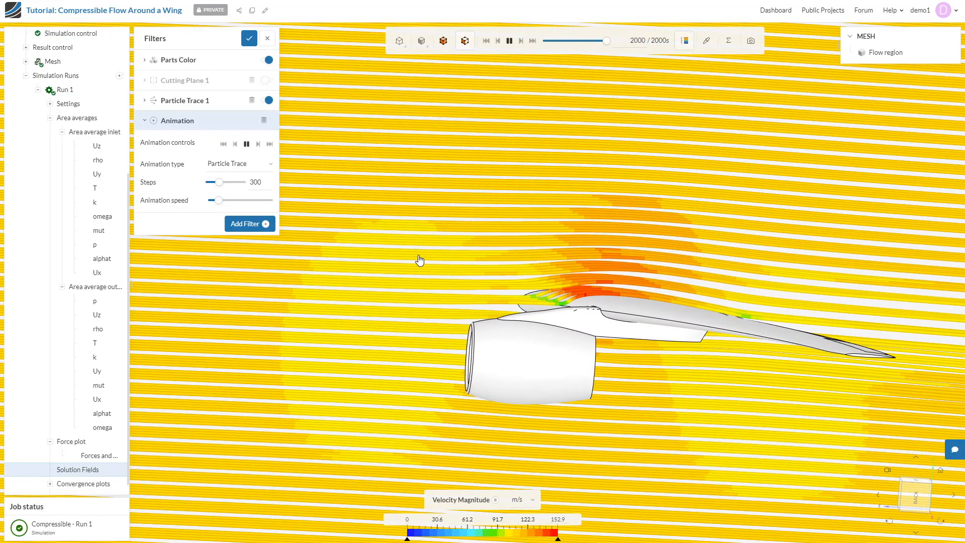